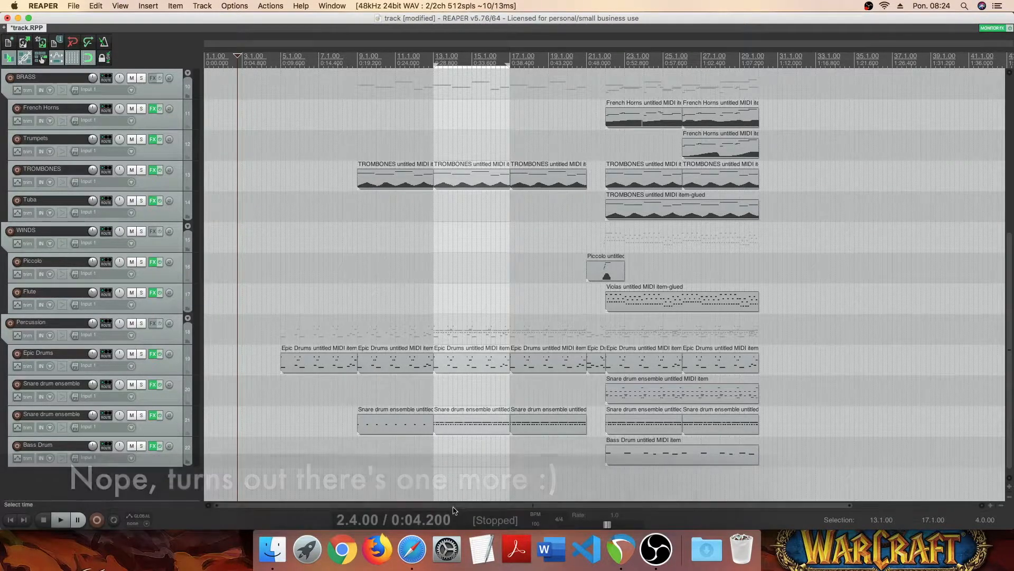
- Insert a new track and move it to the end of the Percussion folder, below Bass Drum
{"action": "scroll", "coordinate": [459, 412], "scroll_direction": "right", "scroll_amount": 5}
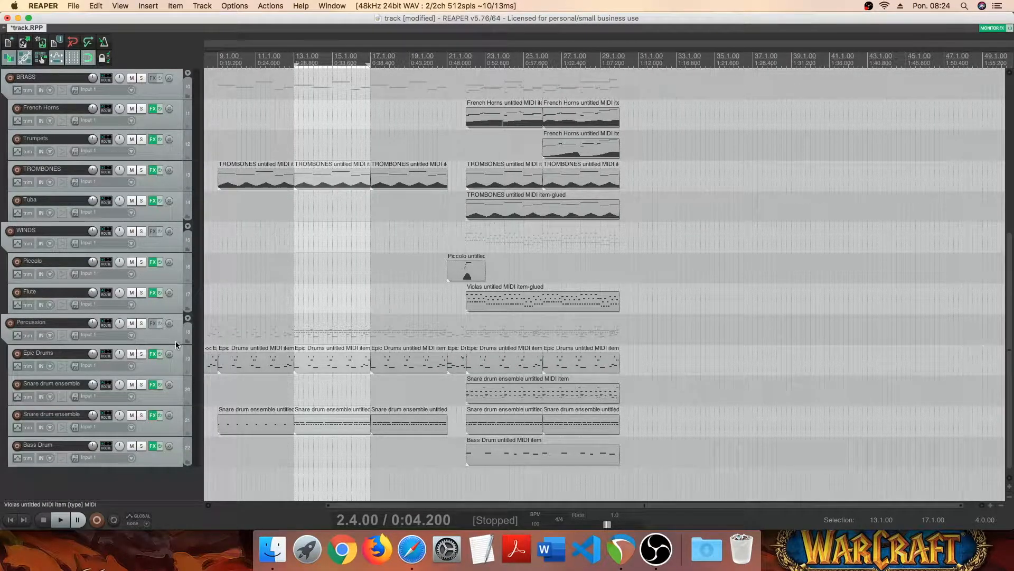
{"action": "right_click", "coordinate": [118, 493]}
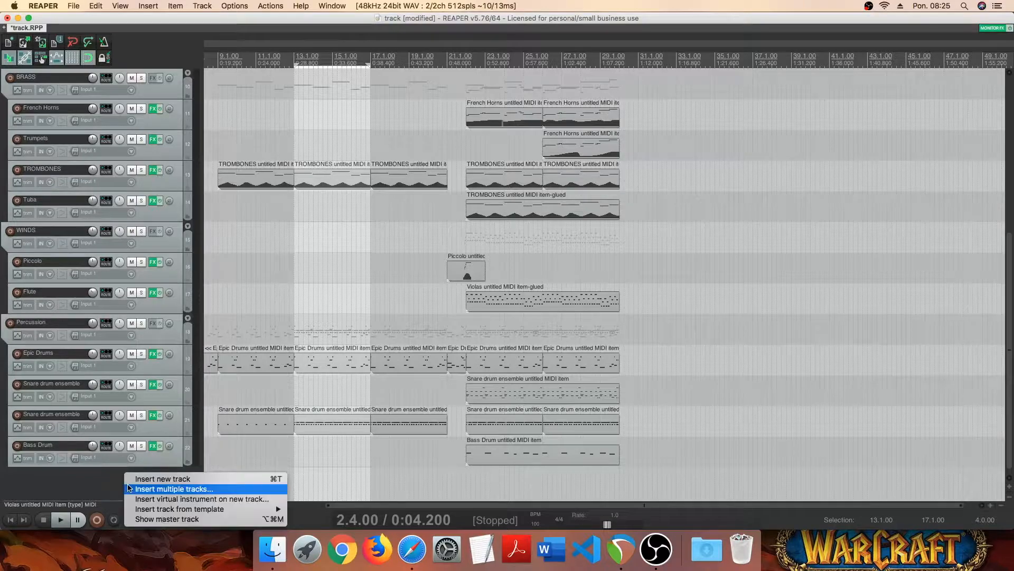
{"action": "left_click", "coordinate": [156, 479]}
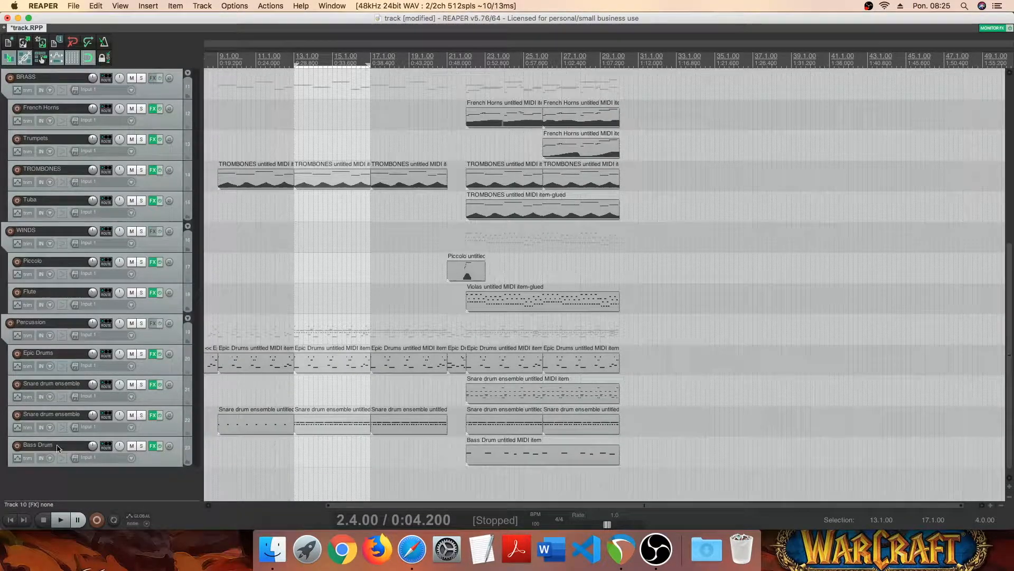
{"action": "scroll", "coordinate": [79, 275], "scroll_direction": "up", "scroll_amount": 5}
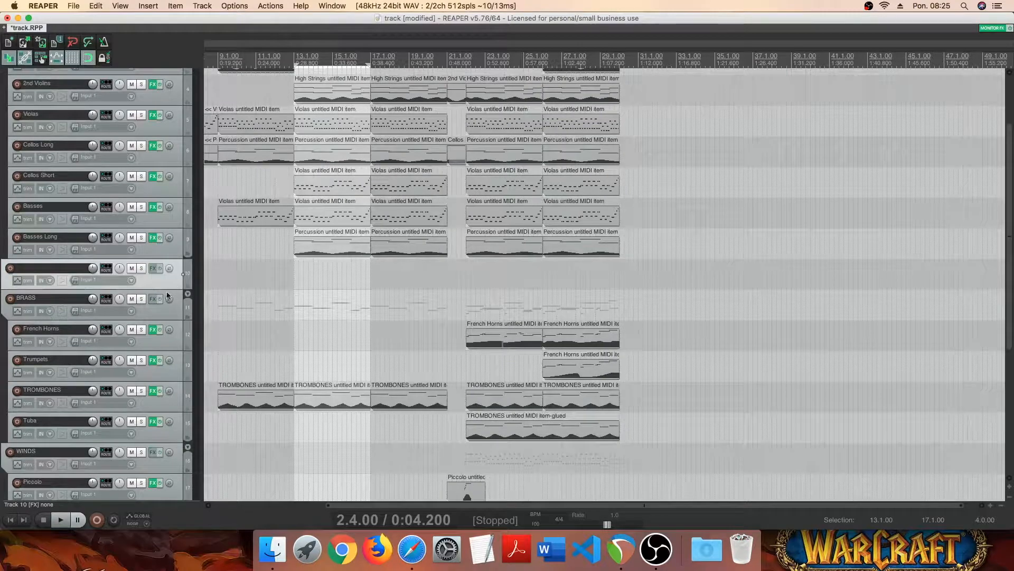
{"action": "scroll", "coordinate": [147, 452], "scroll_direction": "down", "scroll_amount": 5}
{"action": "left_click_drag", "start_coordinate": [148, 453], "coordinate": [142, 458]}
- Name the new track "Cymbal Swells"
{"action": "double_click", "coordinate": [55, 446]}
{"action": "type", "text": "Cymbal Swells"}
{"action": "key", "text": "Return"}
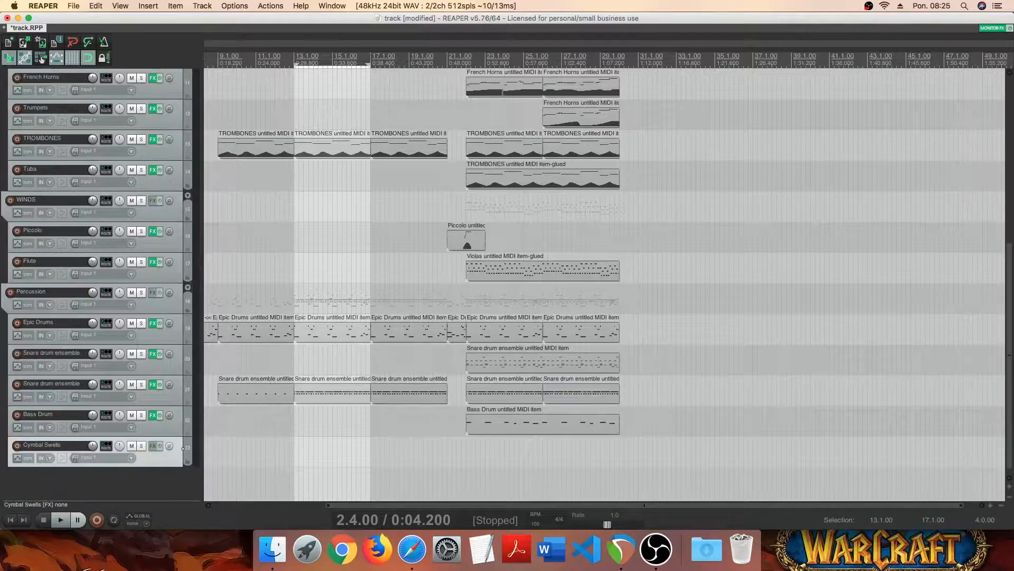
- Add the VSTi Kontakt 5 (8 out) instrument to the Cymbal Swells track
{"action": "left_click", "coordinate": [153, 447]}
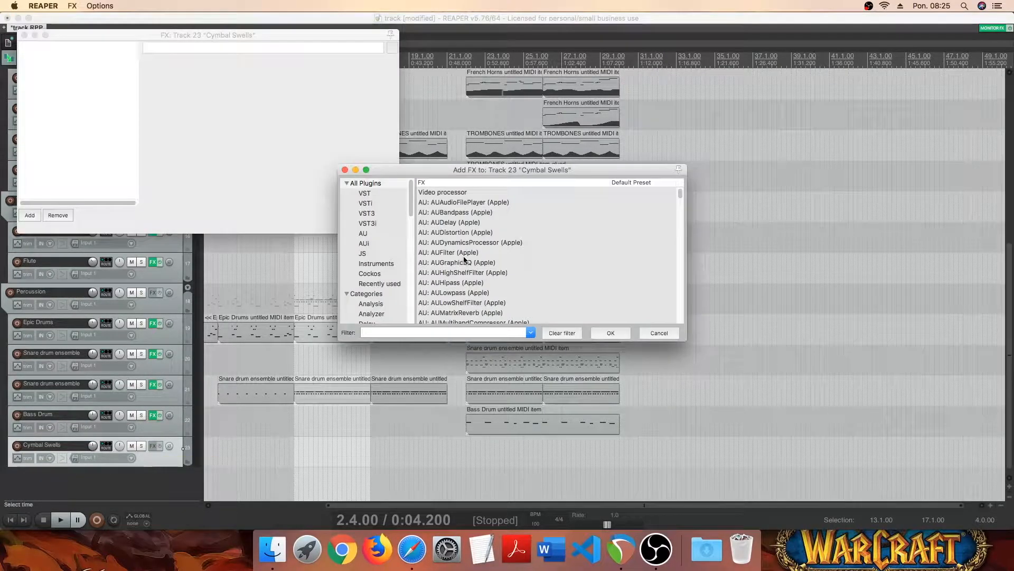
{"action": "type", "text": "kon"}
{"action": "key", "text": "Down"}
{"action": "key", "text": "Down"}
{"action": "key", "text": "Down"}
{"action": "key", "text": "Down"}
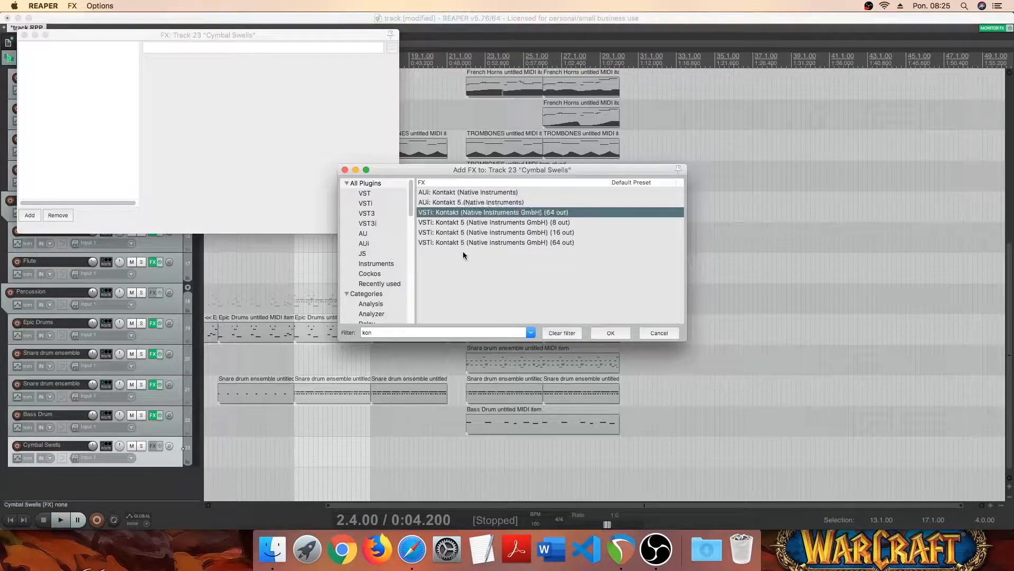
{"action": "key", "text": "Return"}
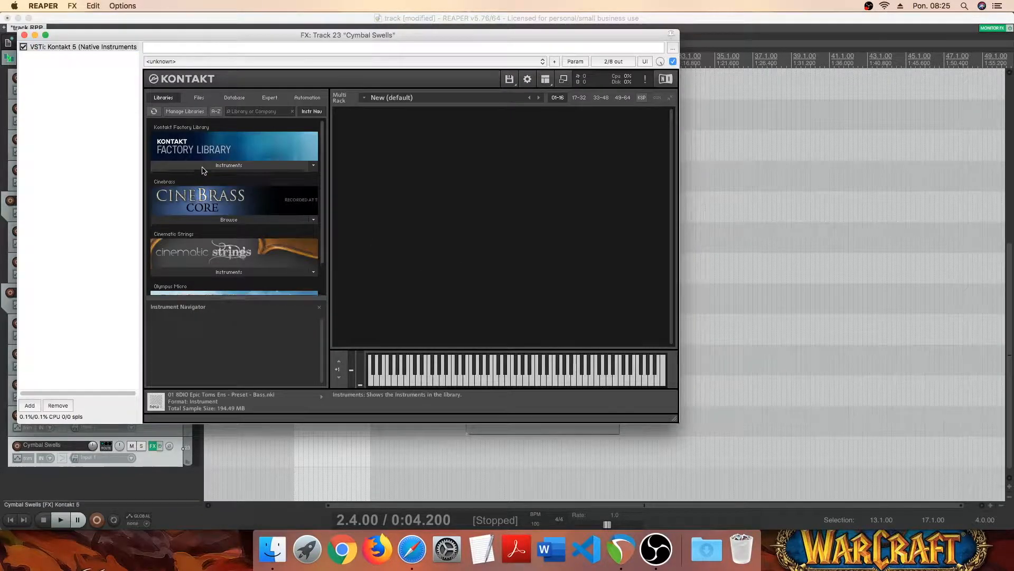
- Load Cymbals.nki into Kontakt from the Factory Library's Orchestral instruments, folder 5 - Orchestral Percussion
{"action": "left_click", "coordinate": [228, 165]}
{"action": "left_click", "coordinate": [222, 180]}
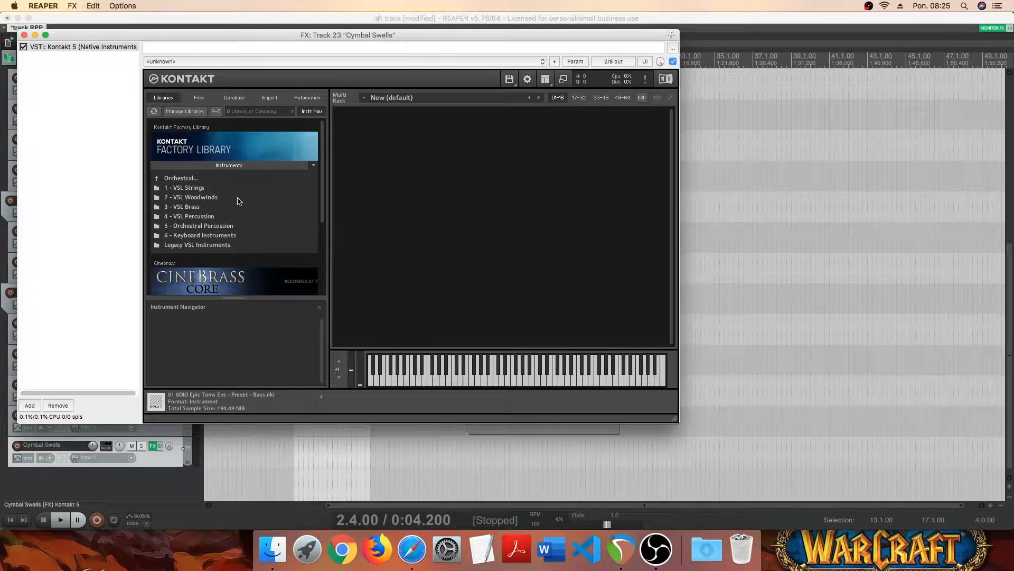
{"action": "left_click", "coordinate": [241, 227]}
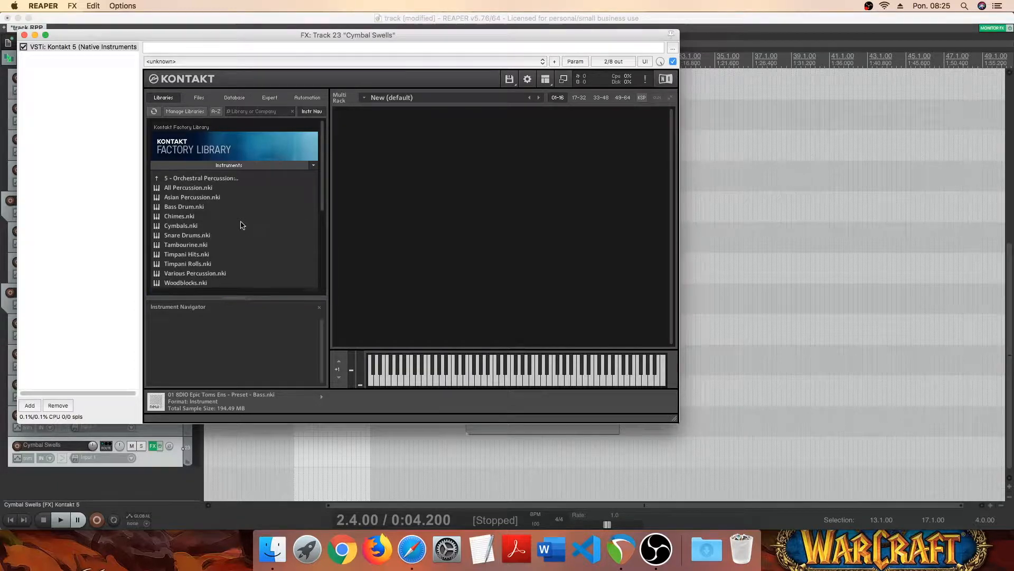
{"action": "left_click", "coordinate": [203, 226]}
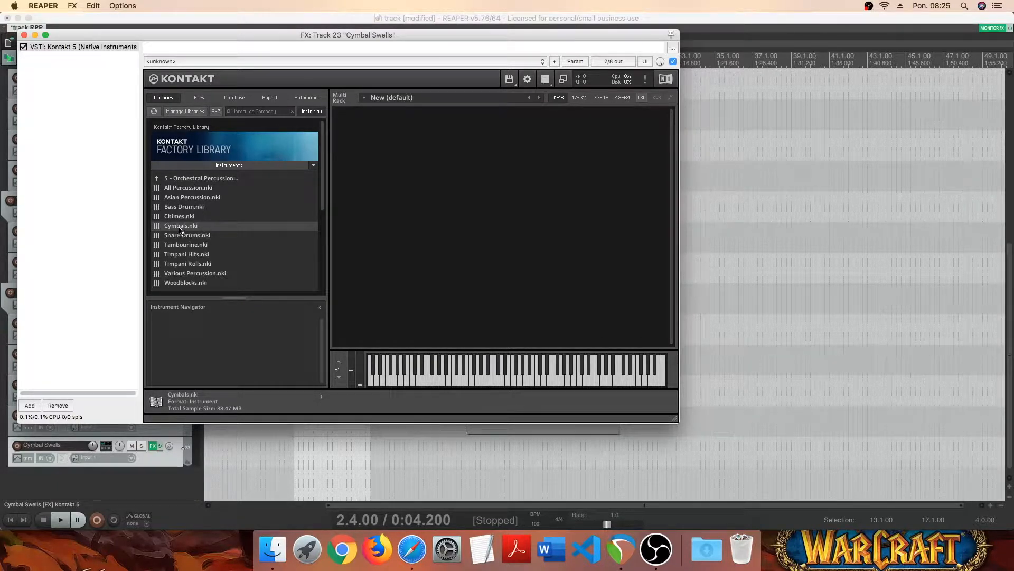
{"action": "left_click_drag", "start_coordinate": [173, 230], "coordinate": [447, 216]}
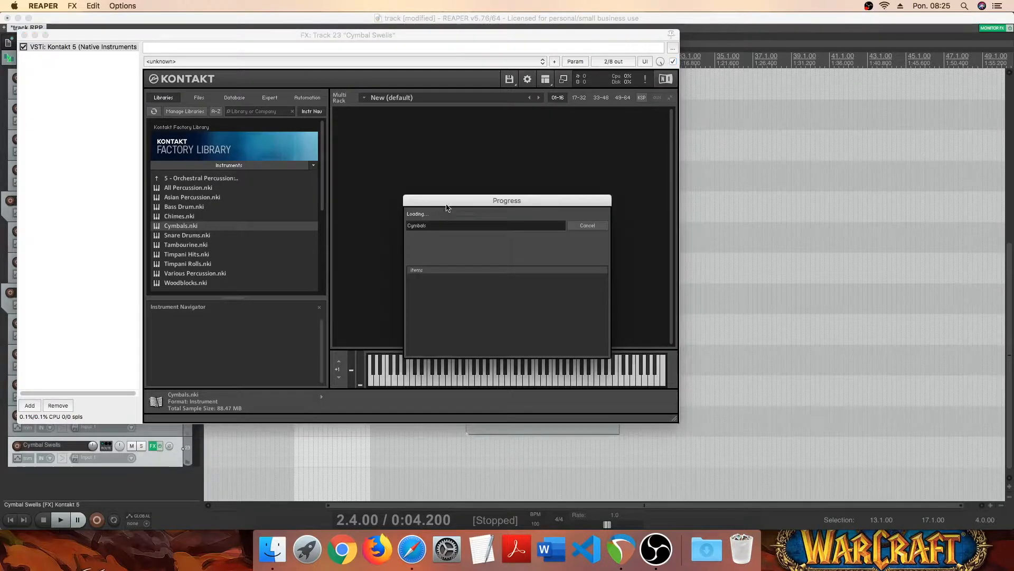
- Turn off the Cymbals instrument's master FX and purge all of its samples
{"action": "left_click", "coordinate": [619, 284]}
{"action": "left_click", "coordinate": [520, 126]}
{"action": "left_click", "coordinate": [541, 147]}
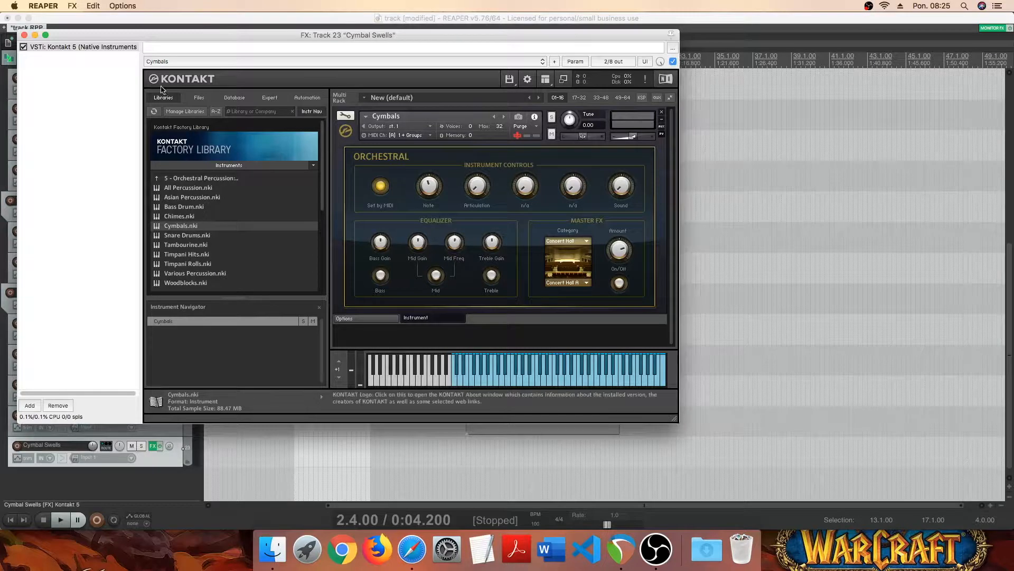
- Audition a few cymbal notes on Kontakt's keyboard and close the track's FX window
{"action": "left_click", "coordinate": [491, 387]}
{"action": "left_click", "coordinate": [566, 382]}
{"action": "left_click", "coordinate": [566, 385]}
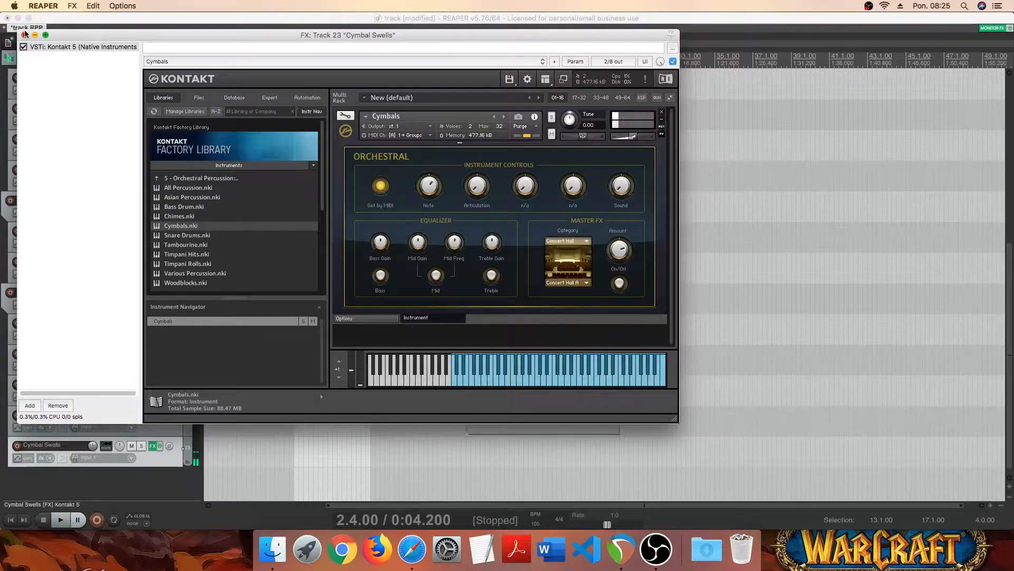
{"action": "left_click", "coordinate": [24, 34]}
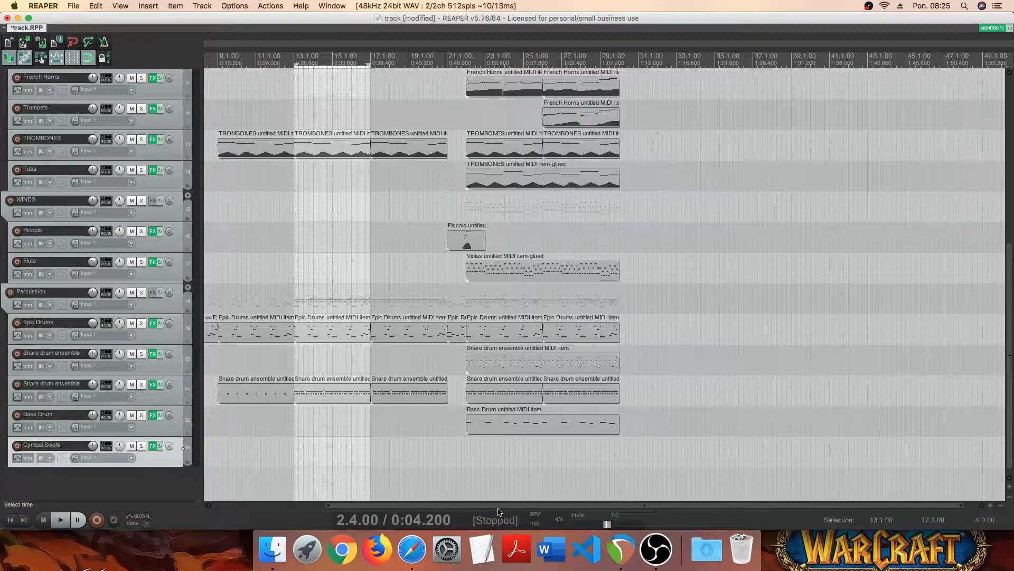
- Insert an empty MIDI item on the Cymbal Swells track spanning 12.1.00 to 32.1.00
{"action": "scroll", "coordinate": [407, 491], "scroll_direction": "left", "scroll_amount": 5}
{"action": "scroll", "coordinate": [409, 511], "scroll_direction": "left", "scroll_amount": 2}
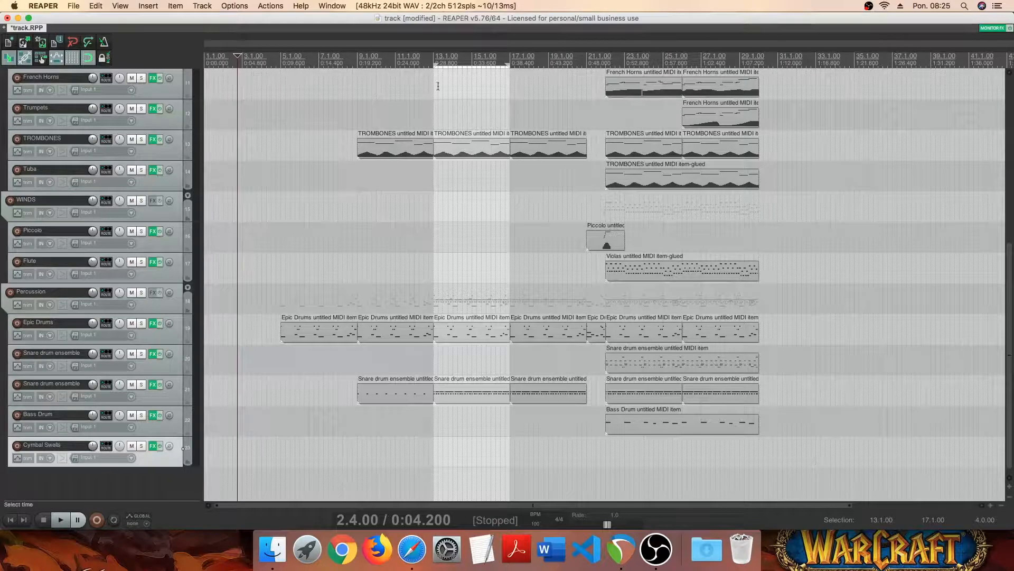
{"action": "scroll", "coordinate": [445, 122], "scroll_direction": "up", "scroll_amount": 5}
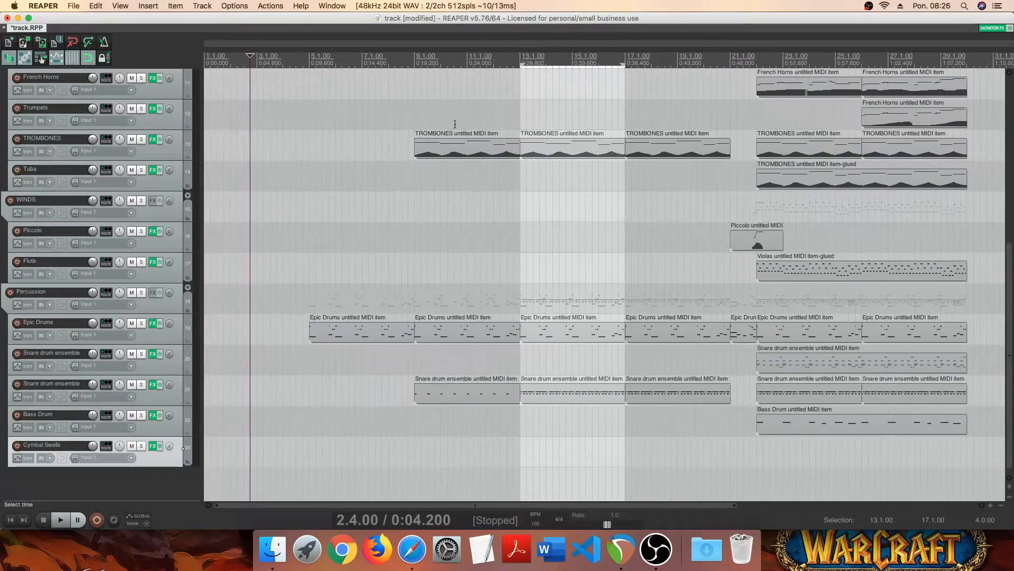
{"action": "scroll", "coordinate": [539, 100], "scroll_direction": "up", "scroll_amount": 3}
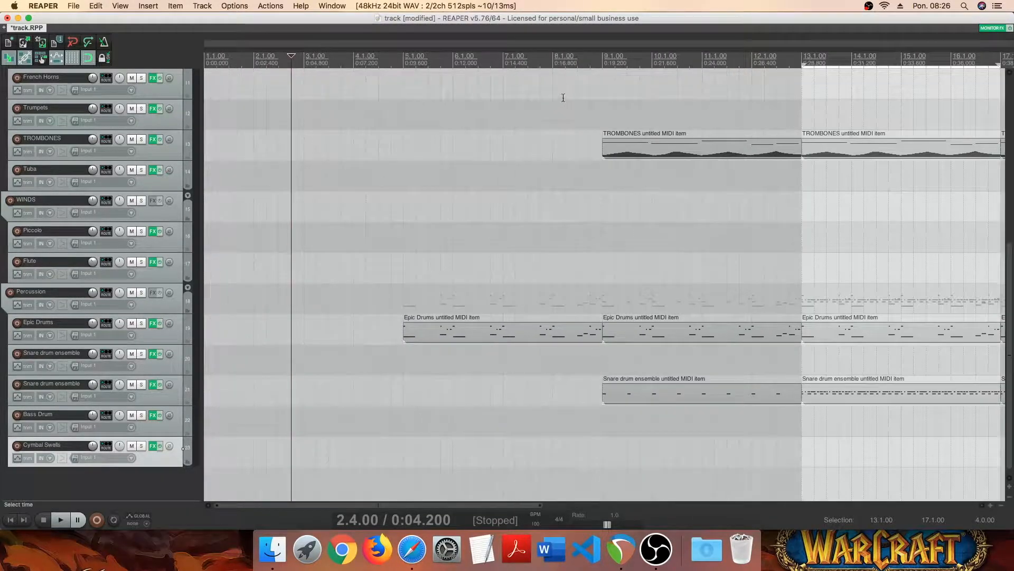
{"action": "left_click", "coordinate": [752, 55]}
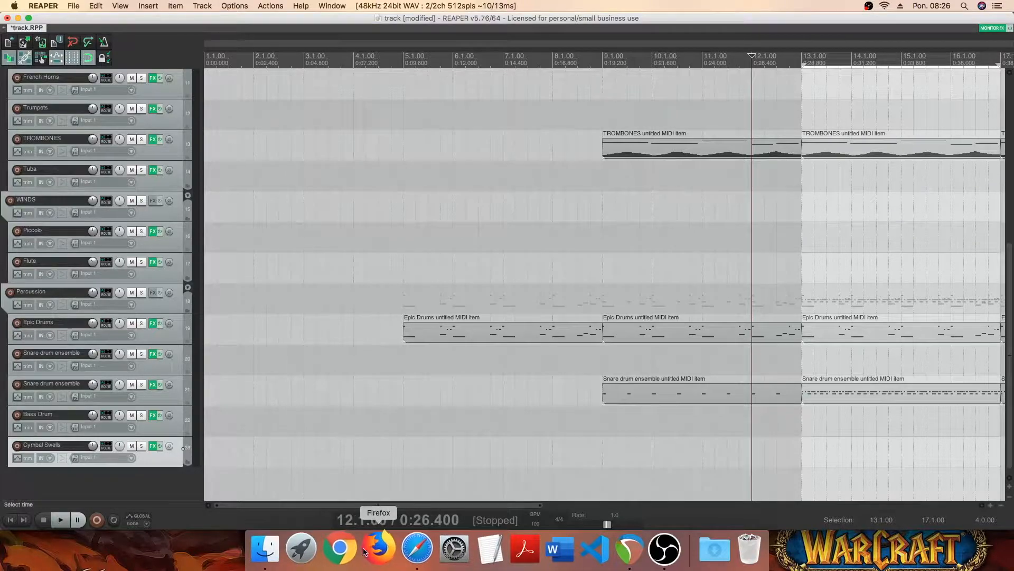
{"action": "left_click_drag", "start_coordinate": [388, 504], "coordinate": [573, 504]}
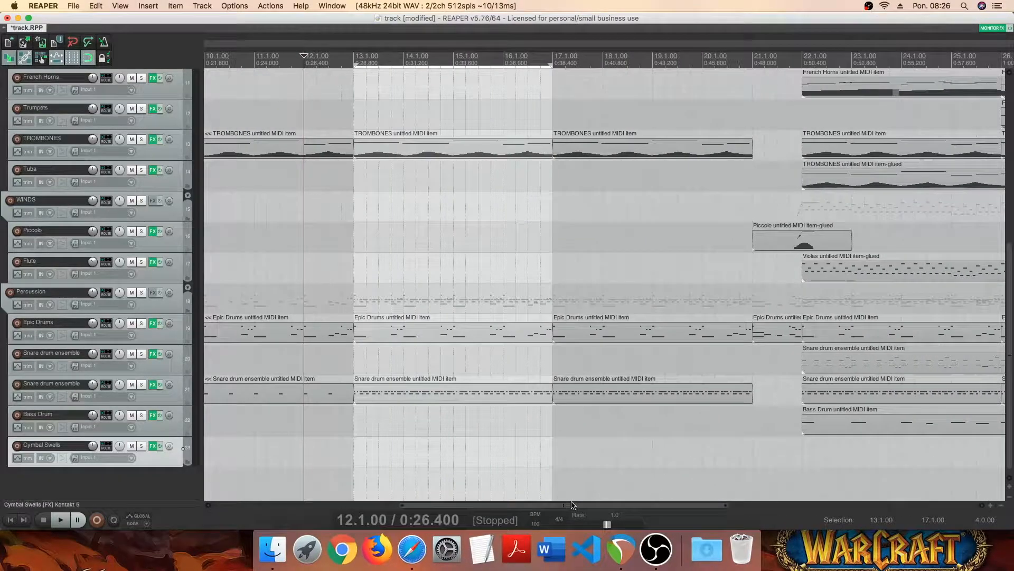
{"action": "left_click_drag", "start_coordinate": [306, 58], "coordinate": [865, 53]}
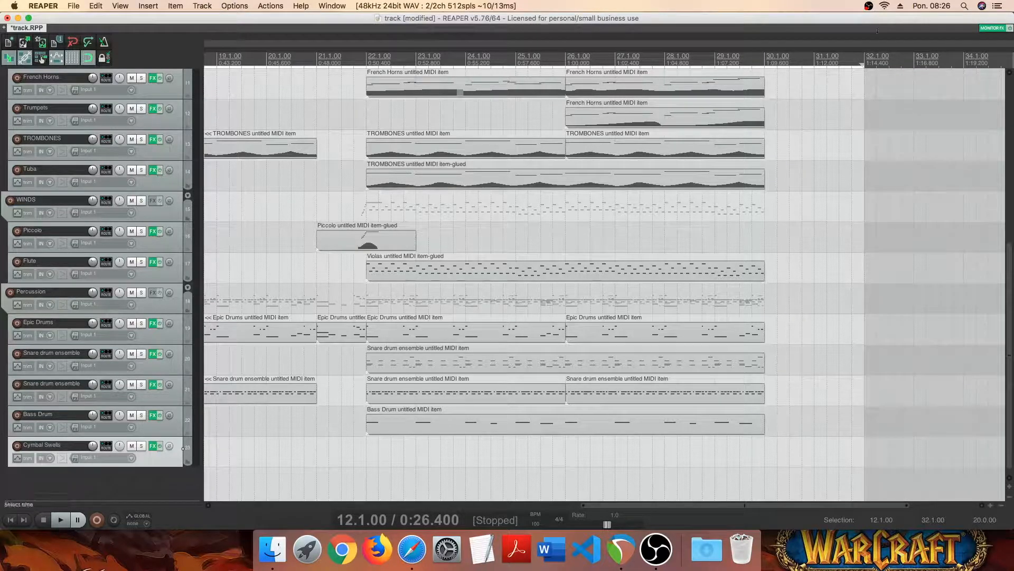
{"action": "scroll", "coordinate": [330, 453], "scroll_direction": "left", "scroll_amount": 10}
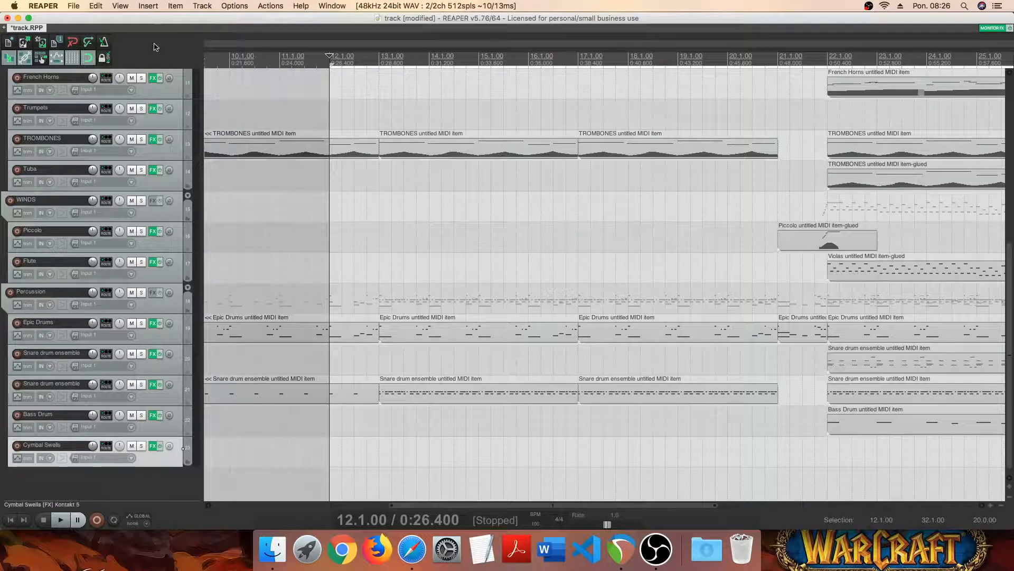
{"action": "left_click", "coordinate": [147, 6]}
{"action": "left_click", "coordinate": [162, 42]}
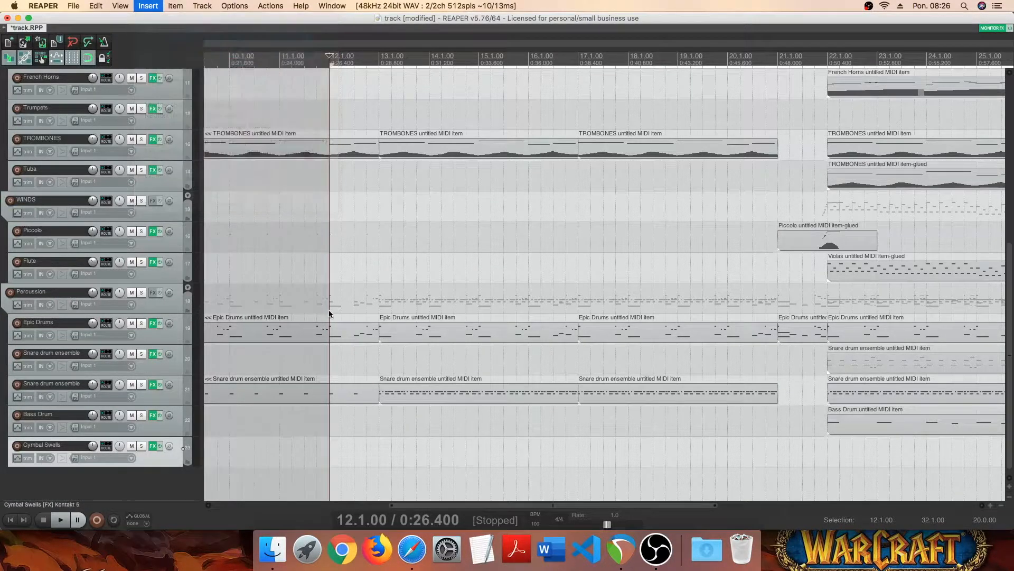
{"action": "scroll", "coordinate": [817, 495], "scroll_direction": "left", "scroll_amount": 15}
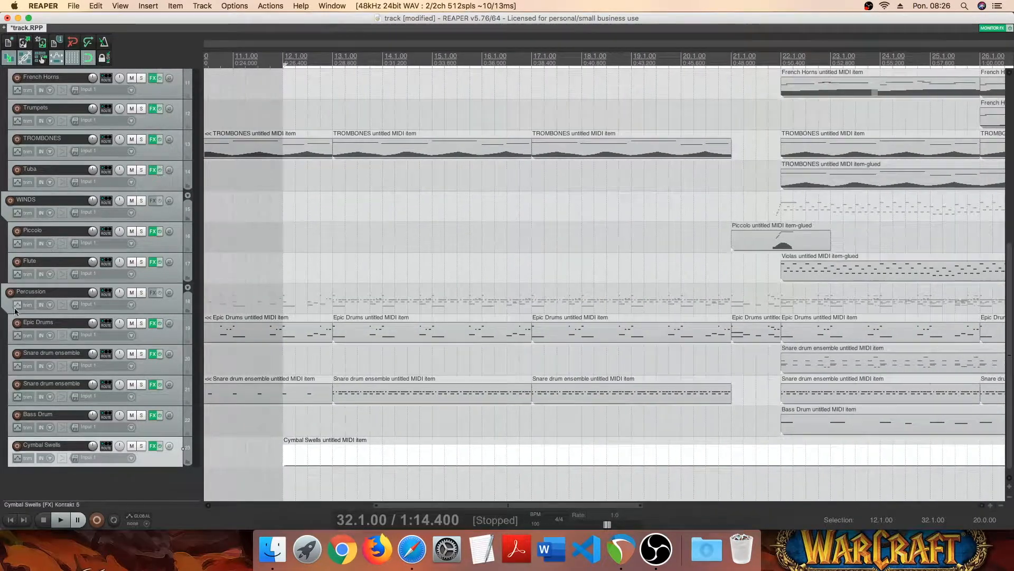
- Open the Cymbal Swells MIDI item in the MIDI editor and audition the C4 and C2 notes
{"action": "left_click", "coordinate": [304, 455]}
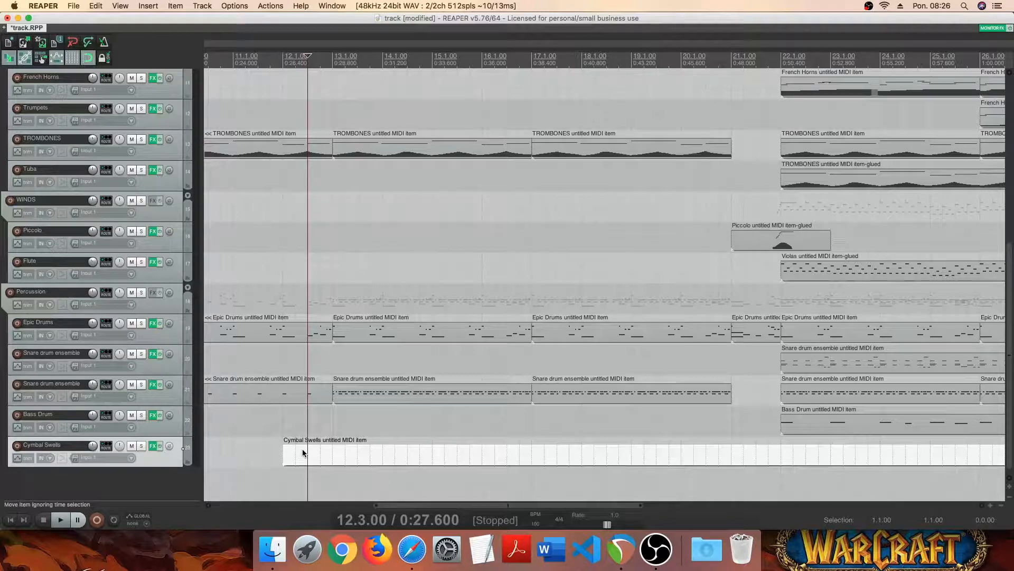
{"action": "double_click", "coordinate": [303, 453]}
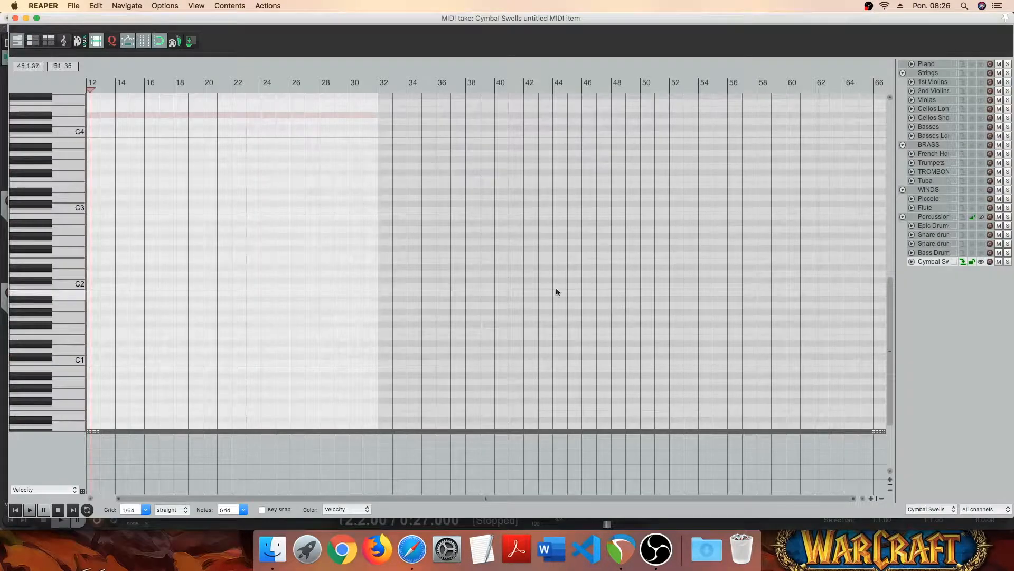
{"action": "scroll", "coordinate": [523, 287], "scroll_direction": "down", "scroll_amount": 4}
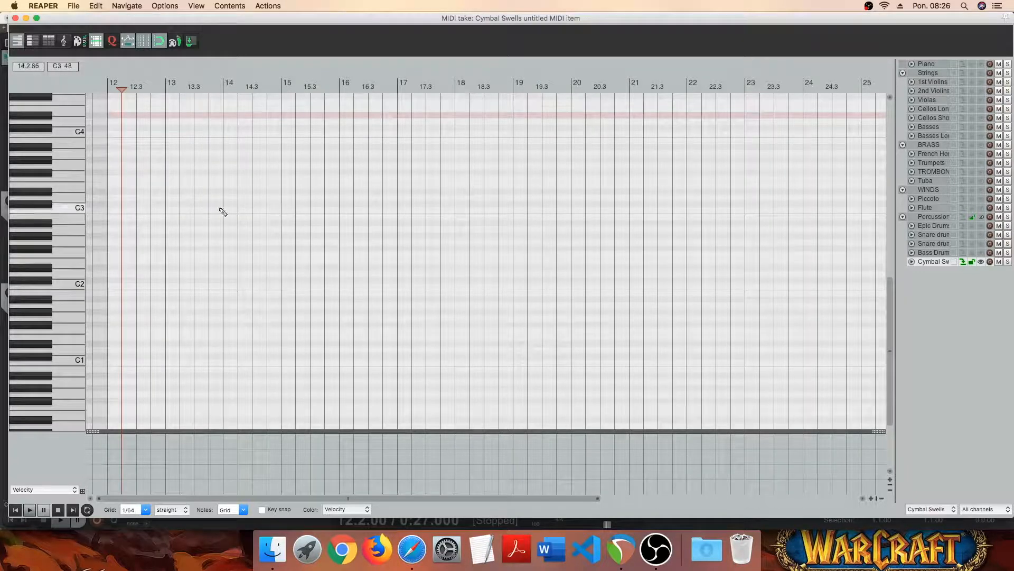
{"action": "scroll", "coordinate": [80, 159], "scroll_direction": "up", "scroll_amount": 1}
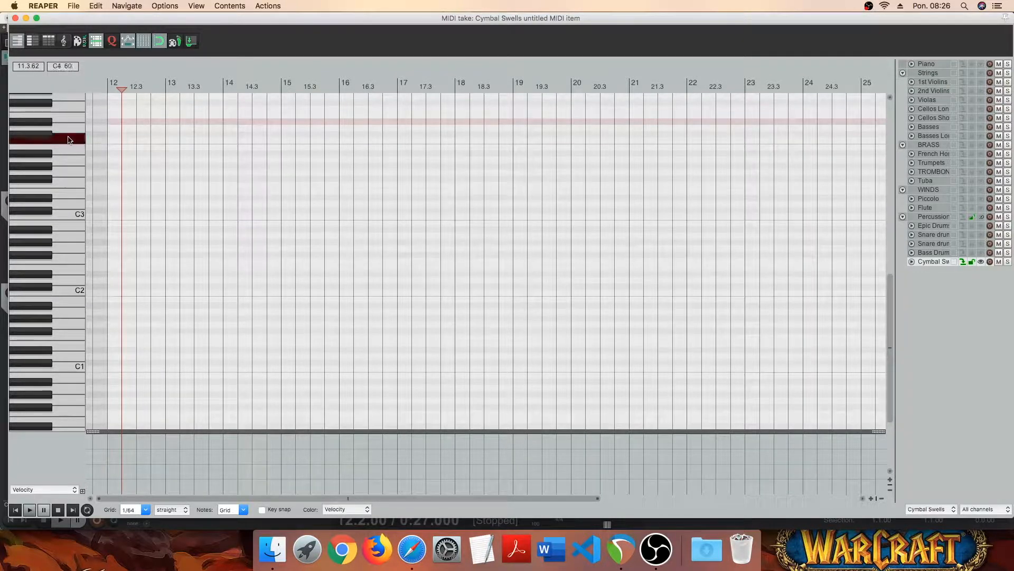
{"action": "left_click", "coordinate": [68, 139]}
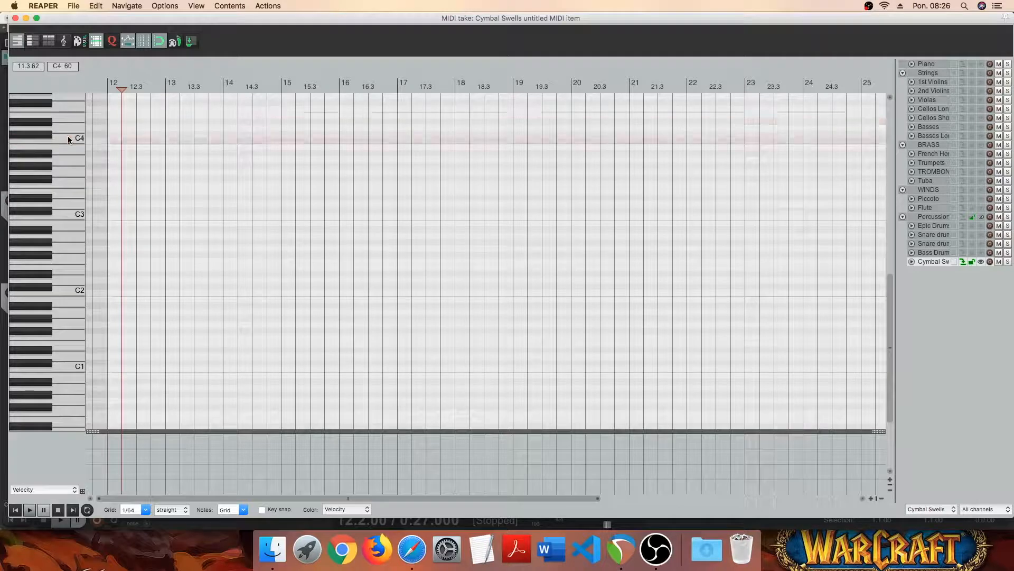
{"action": "left_click", "coordinate": [76, 294]}
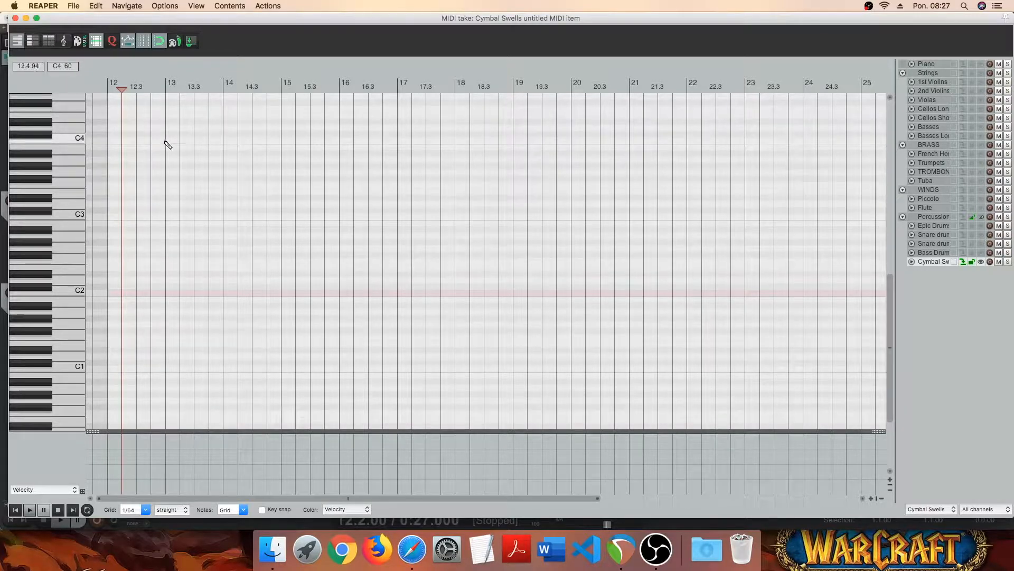
- Add a C4 note in bar 12, starting at about 12.3.72 and ending at the start of bar 13
{"action": "left_click", "coordinate": [147, 140]}
{"action": "scroll", "coordinate": [195, 159], "scroll_direction": "up", "scroll_amount": 3}
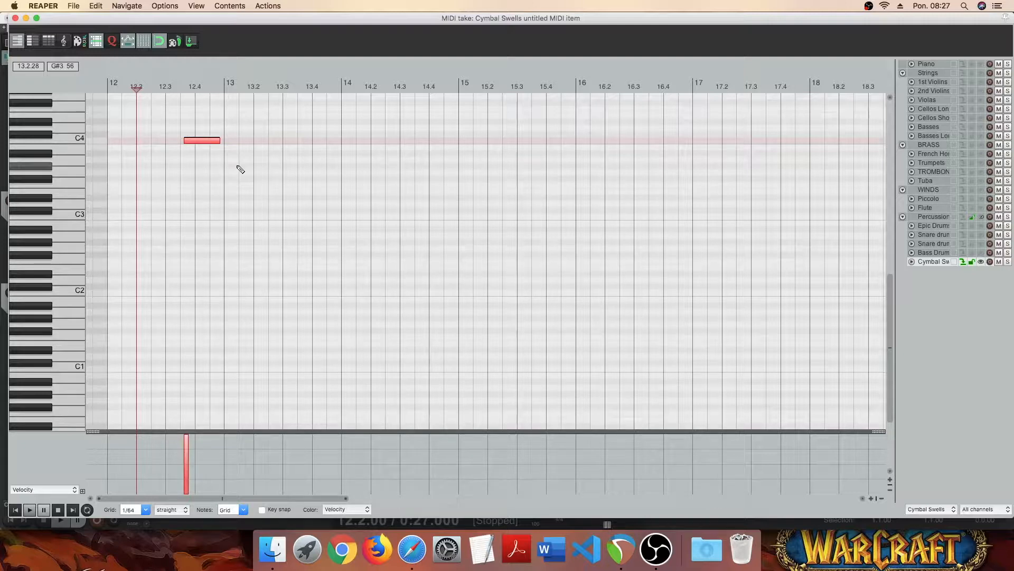
{"action": "scroll", "coordinate": [240, 169], "scroll_direction": "up", "scroll_amount": 2}
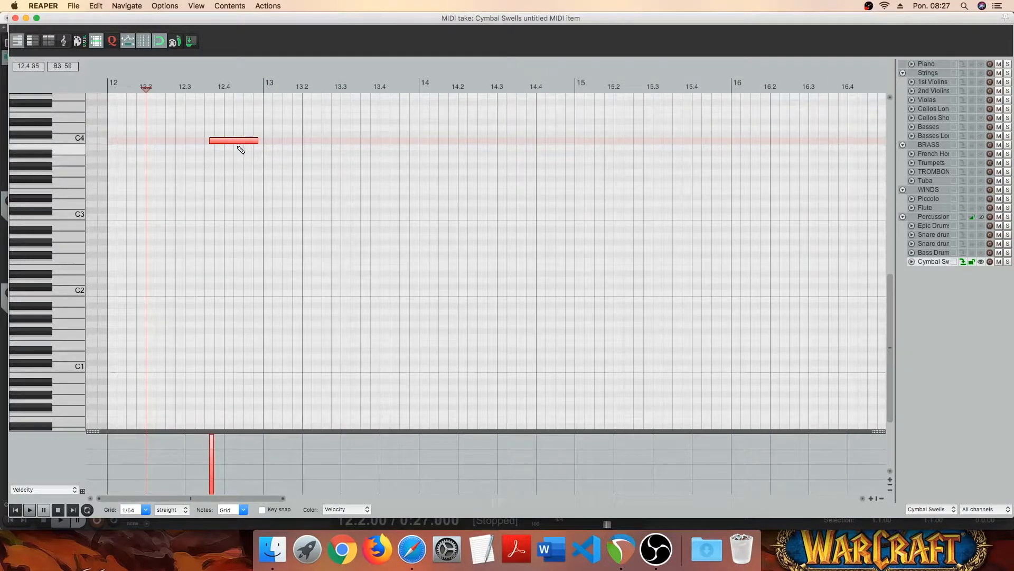
{"action": "left_click_drag", "start_coordinate": [240, 140], "coordinate": [245, 141]}
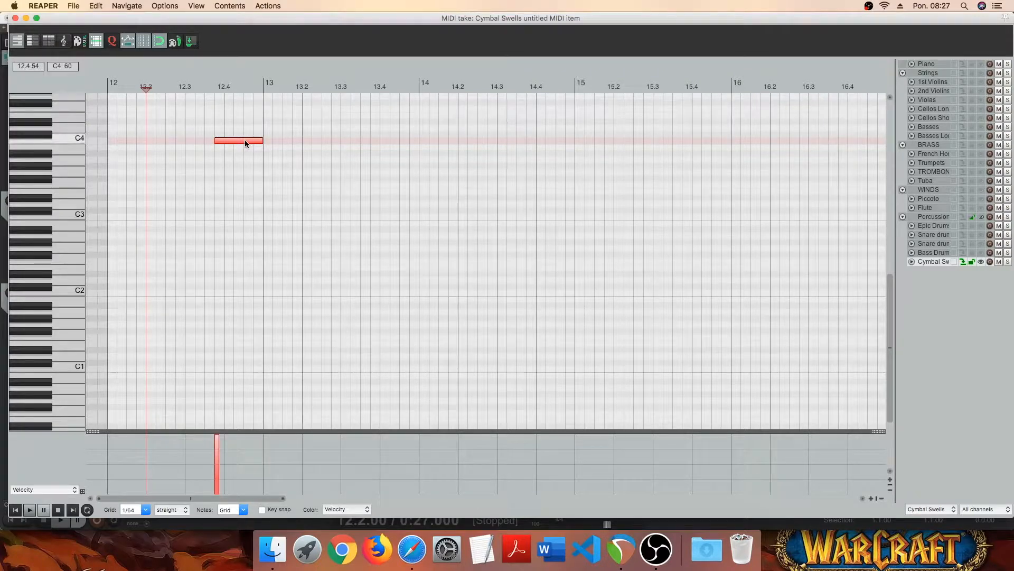
{"action": "left_click_drag", "start_coordinate": [216, 141], "coordinate": [213, 141]}
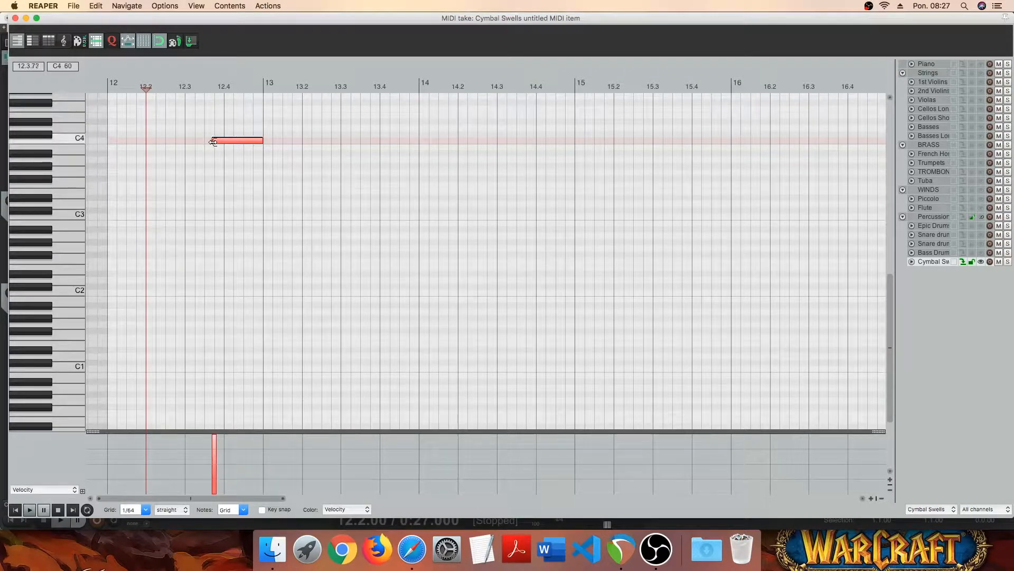
{"action": "scroll", "coordinate": [286, 165], "scroll_direction": "down", "scroll_amount": 3}
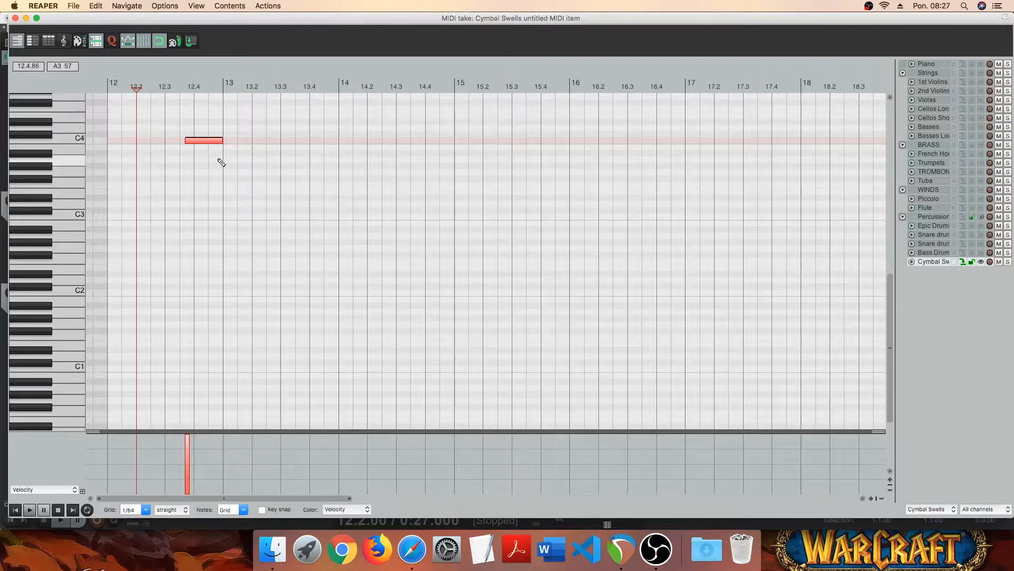
- Extend the C4 note's start back to about 12.3.45, solo the Cymbal Swells track and play back from just before beat 12.3
{"action": "left_click_drag", "start_coordinate": [185, 141], "coordinate": [177, 142]}
{"action": "left_click", "coordinate": [163, 160]}
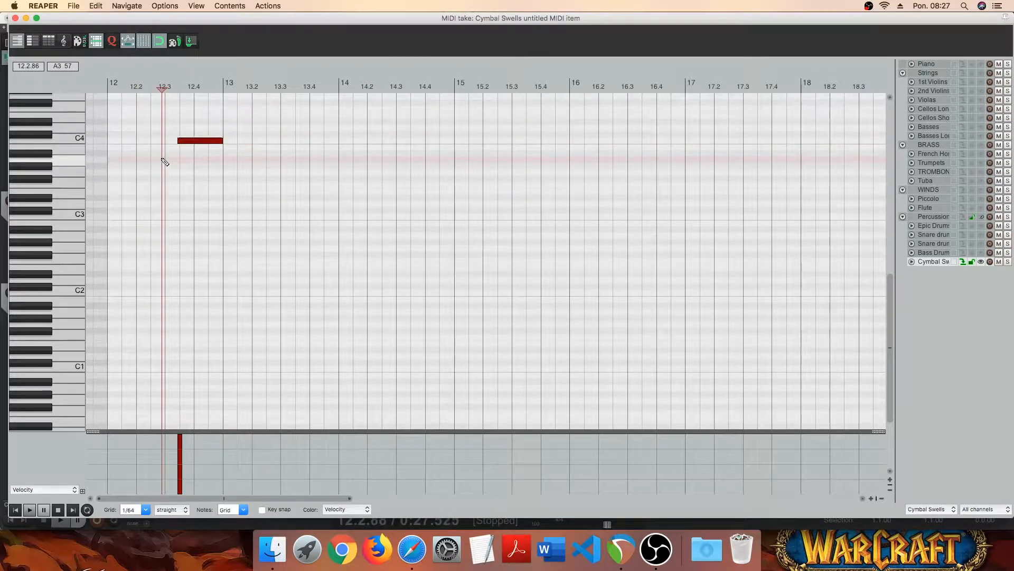
{"action": "key", "text": "space"}
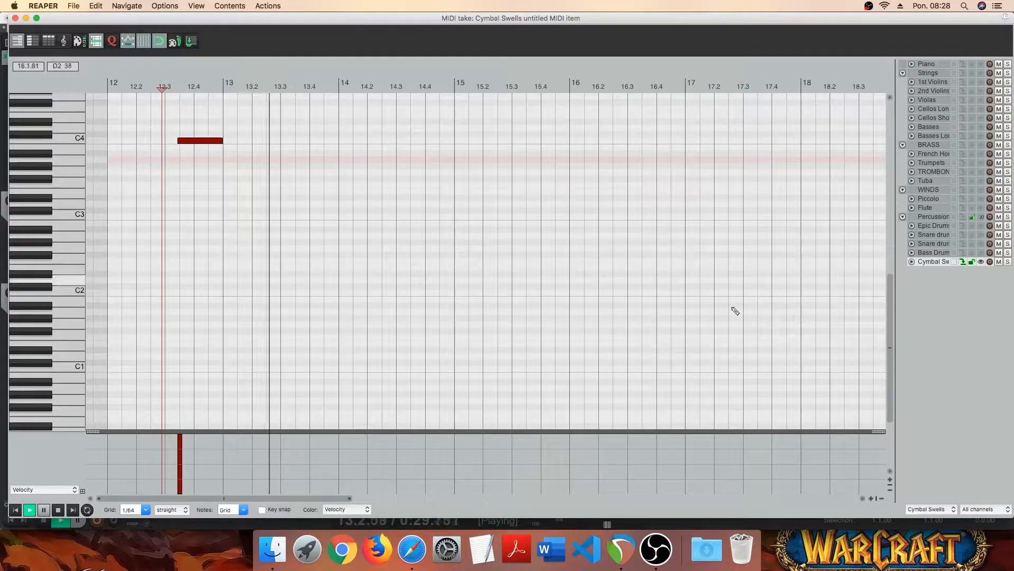
{"action": "key", "text": "space"}
{"action": "key", "text": "space"}
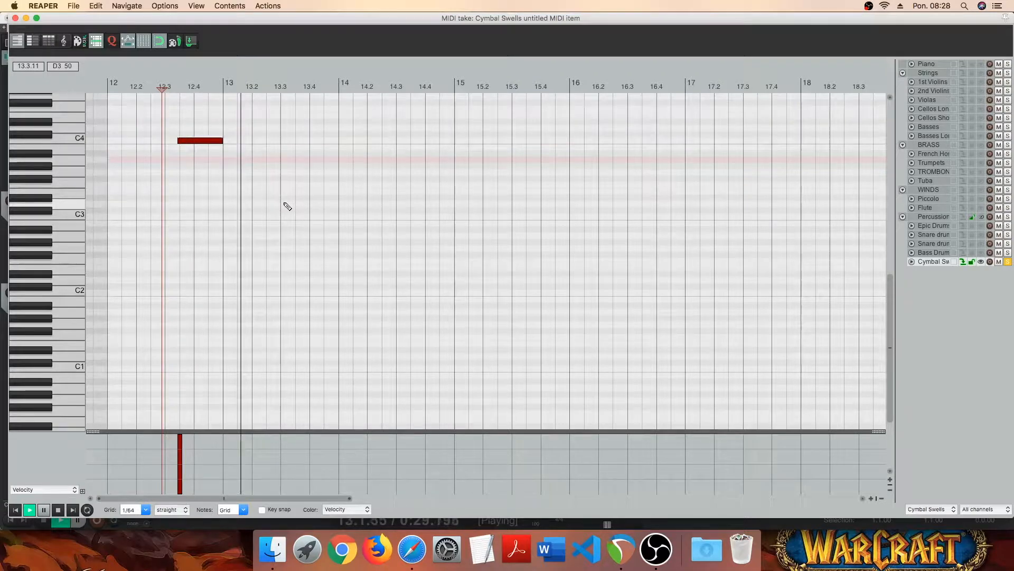
{"action": "key", "text": "space"}
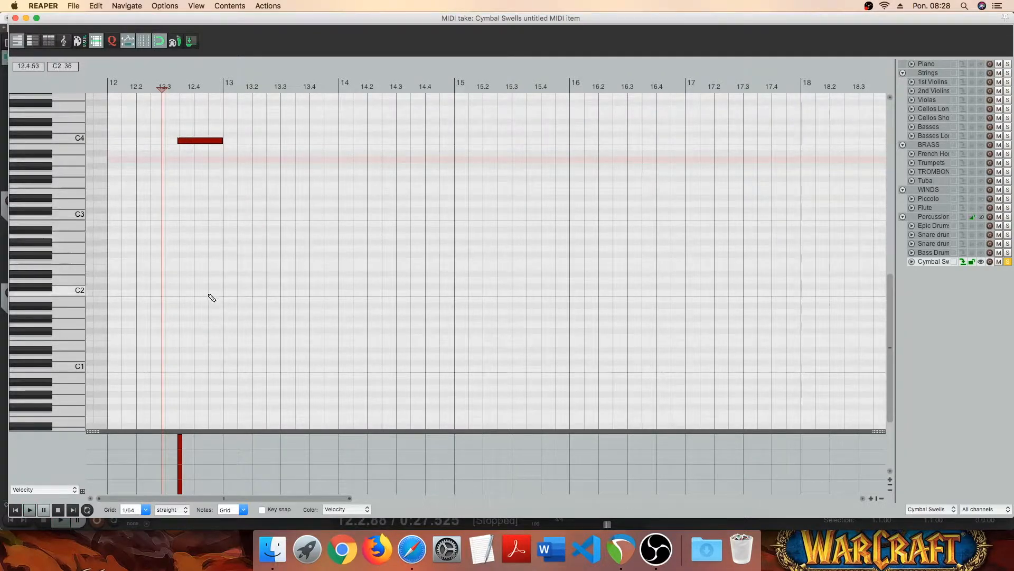
- Add a C2 note from the start of bar 13 to about 14.1.86 and play back the cymbal passage
{"action": "left_click_drag", "start_coordinate": [224, 293], "coordinate": [364, 292]}
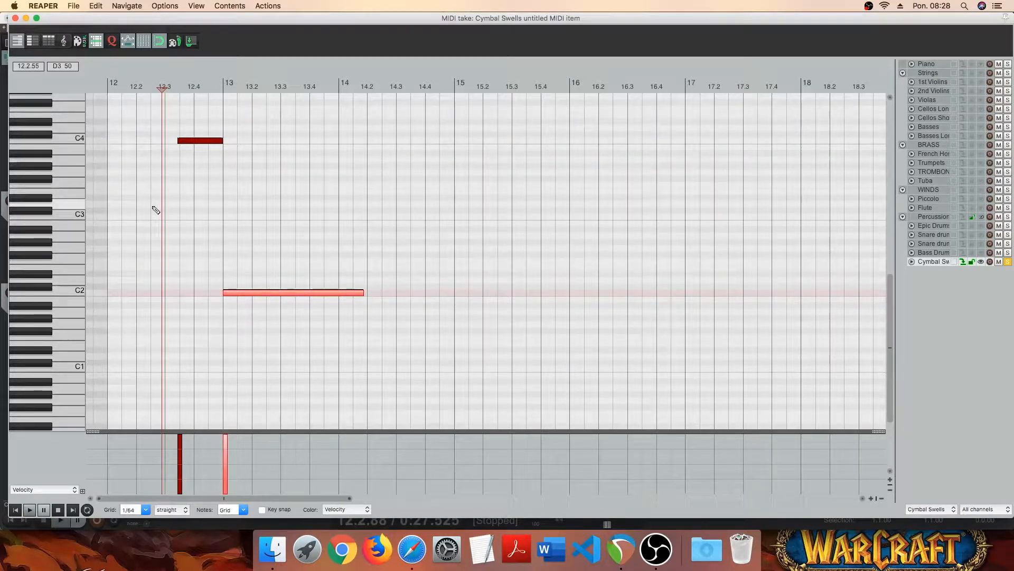
{"action": "key", "text": "space"}
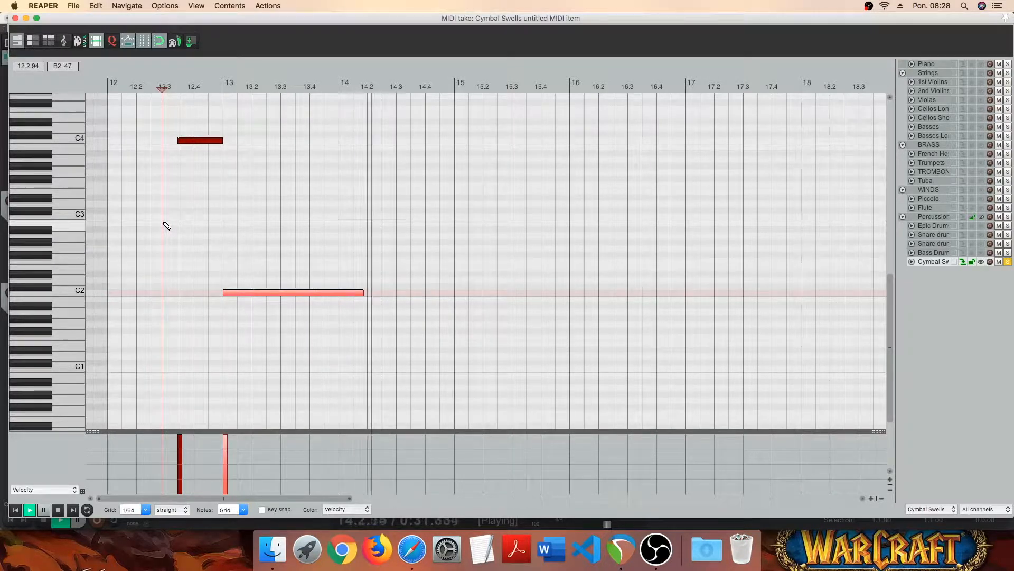
{"action": "key", "text": "space"}
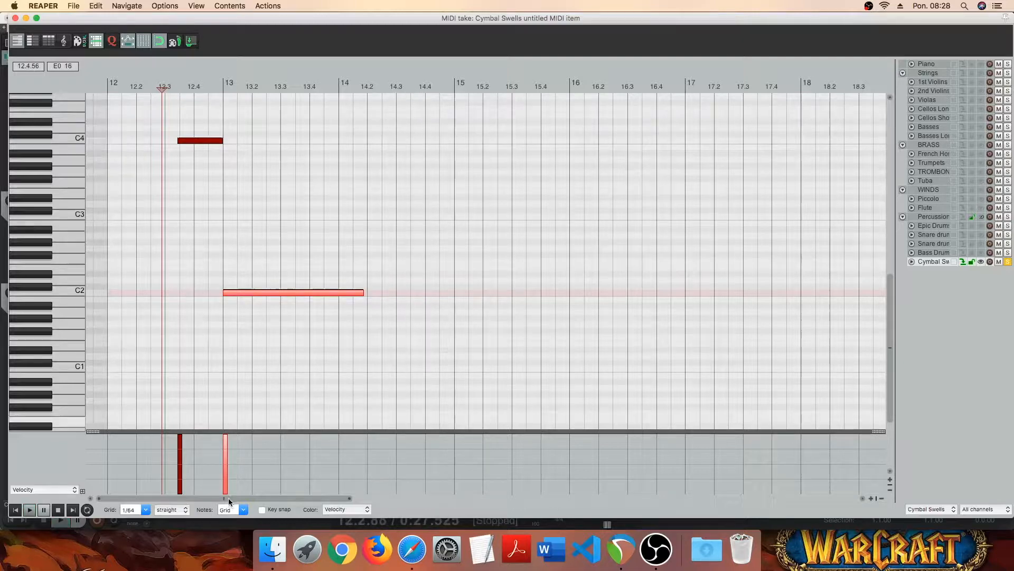
- Lower the C2 note's velocity to 104, leave the C4 note's velocity near maximum, and play back the result
{"action": "left_click", "coordinate": [169, 441]}
{"action": "left_click_drag", "start_coordinate": [178, 441], "coordinate": [175, 451]}
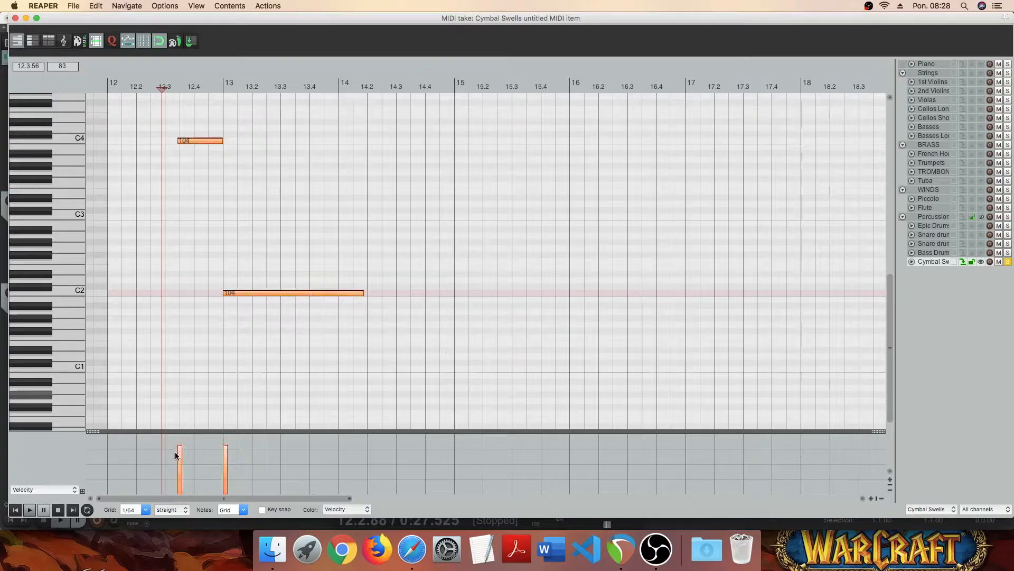
{"action": "key", "text": "space"}
{"action": "key", "text": "space"}
{"action": "left_click_drag", "start_coordinate": [176, 458], "coordinate": [180, 436]}
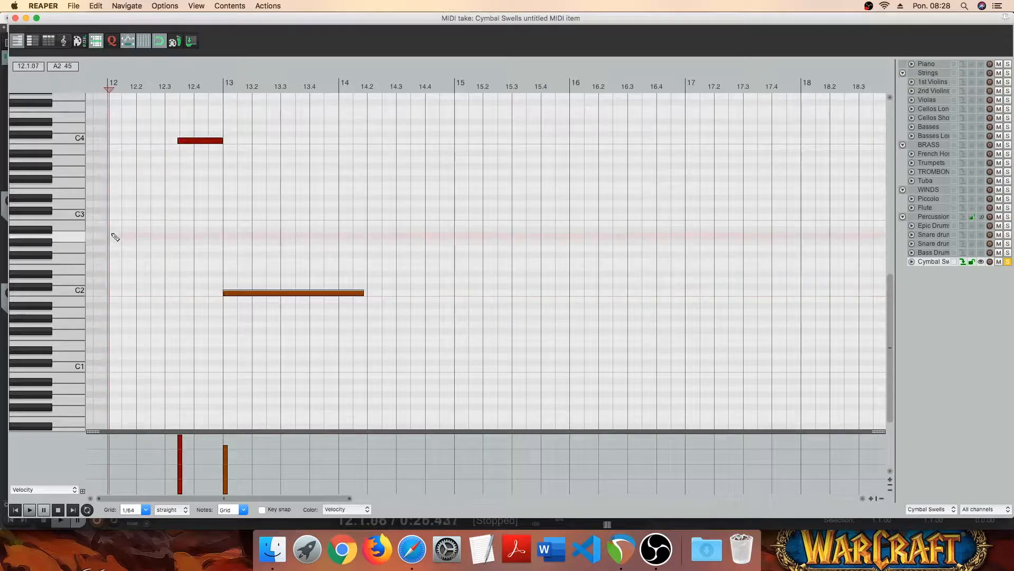
{"action": "key", "text": "space"}
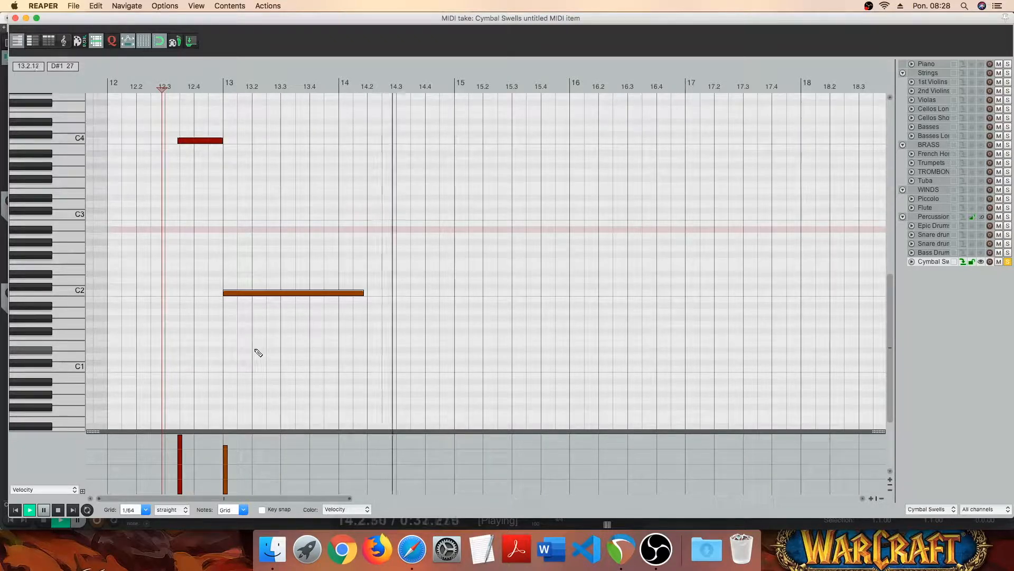
{"action": "key", "text": "space"}
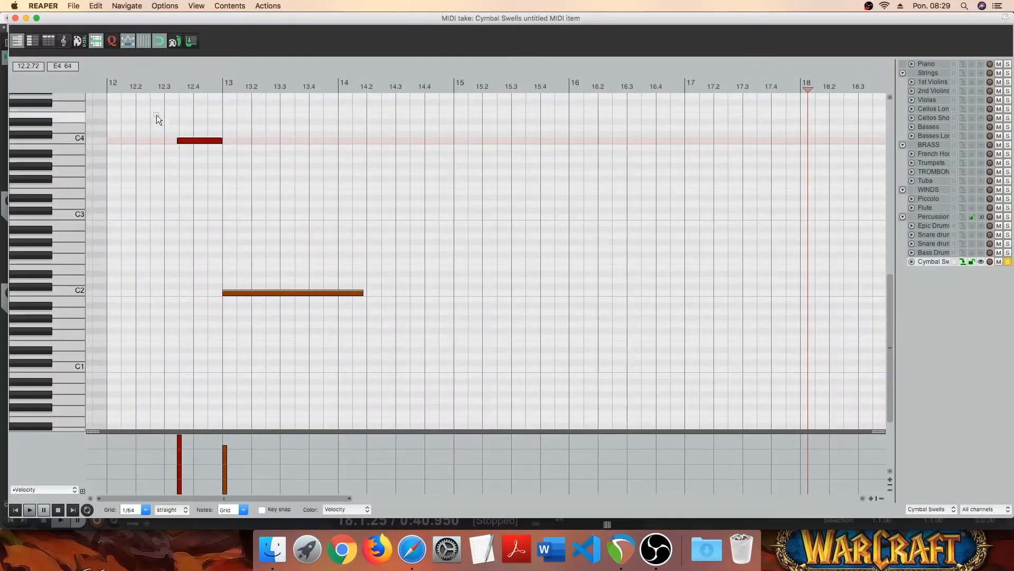
- Copy the C4 and C2 notes and place the duplicate pair so its C2 note starts at bar 17
{"action": "left_click_drag", "start_coordinate": [157, 115], "coordinate": [370, 344]}
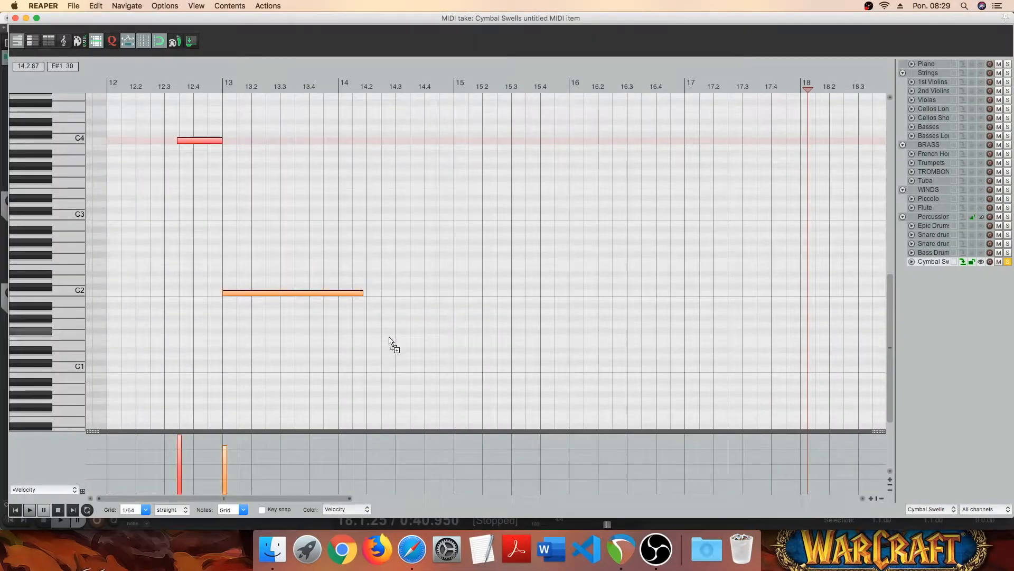
{"action": "left_click", "coordinate": [627, 143]}
{"action": "key", "text": "super+v"}
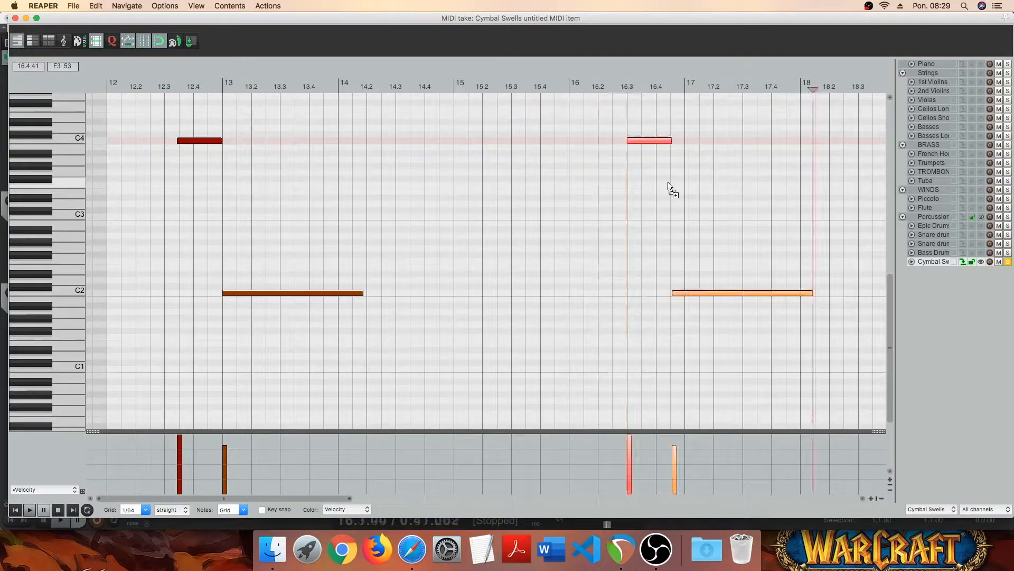
{"action": "left_click_drag", "start_coordinate": [684, 293], "coordinate": [698, 293]}
- Mute the Cymbal Swells track and paste another C4 and C2 pair with the C2 note starting at bar 21
{"action": "left_click_drag", "start_coordinate": [299, 494], "coordinate": [482, 487]}
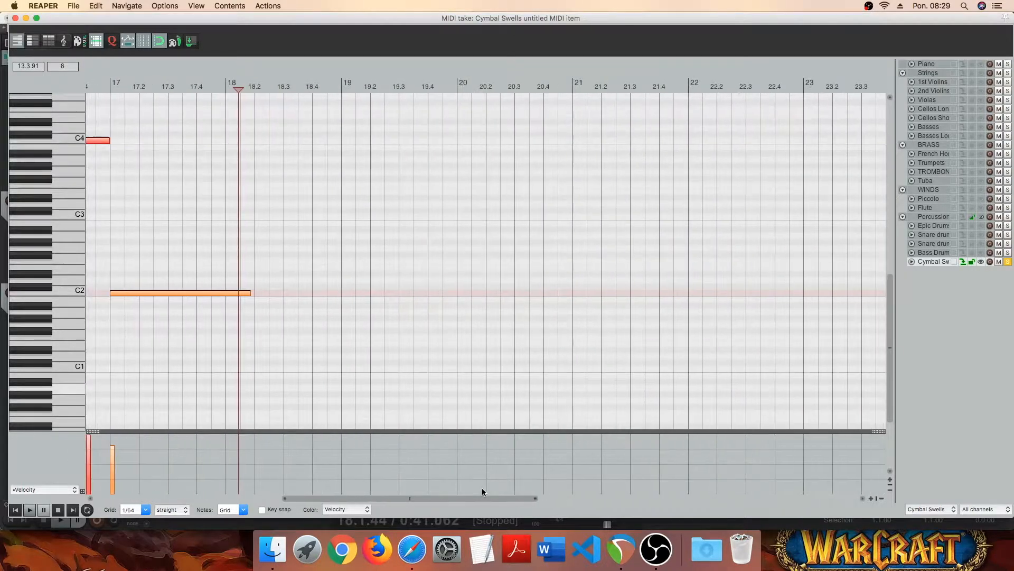
{"action": "left_click", "coordinate": [999, 262]}
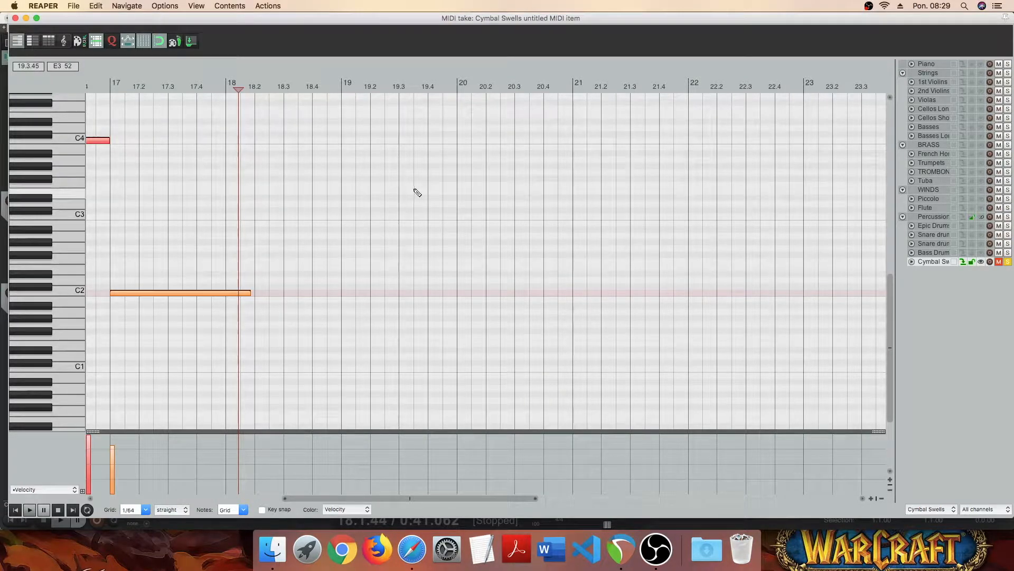
{"action": "key", "text": "super+v"}
{"action": "left_click_drag", "start_coordinate": [531, 138], "coordinate": [559, 138]}
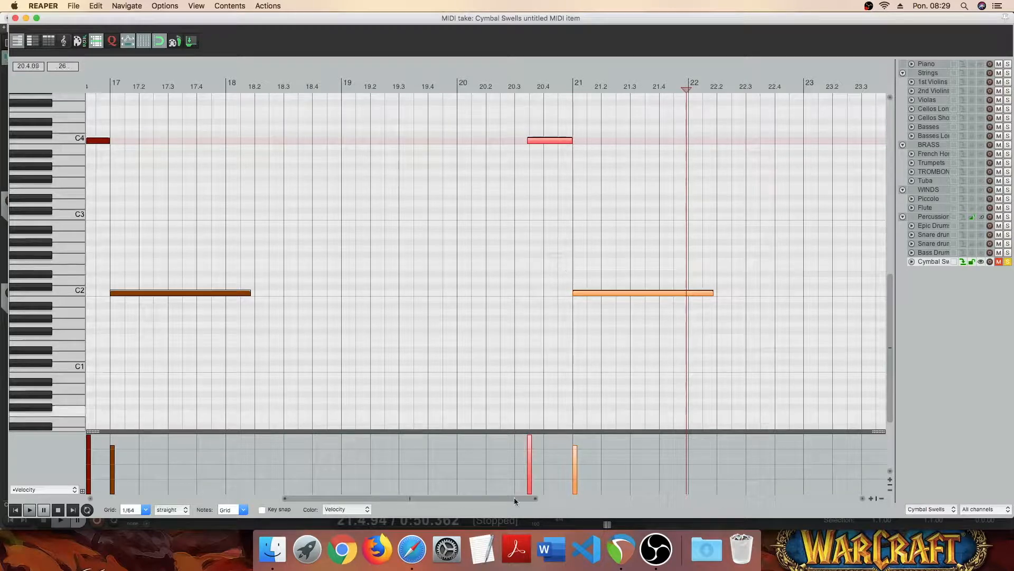
- Paste one more C4 and C2 pair with the C2 note starting at bar 26, and clear the note selection
{"action": "left_click_drag", "start_coordinate": [502, 498], "coordinate": [650, 496]}
{"action": "left_click", "coordinate": [576, 142]}
{"action": "key", "text": "super+v"}
{"action": "left_click_drag", "start_coordinate": [597, 138], "coordinate": [592, 137]}
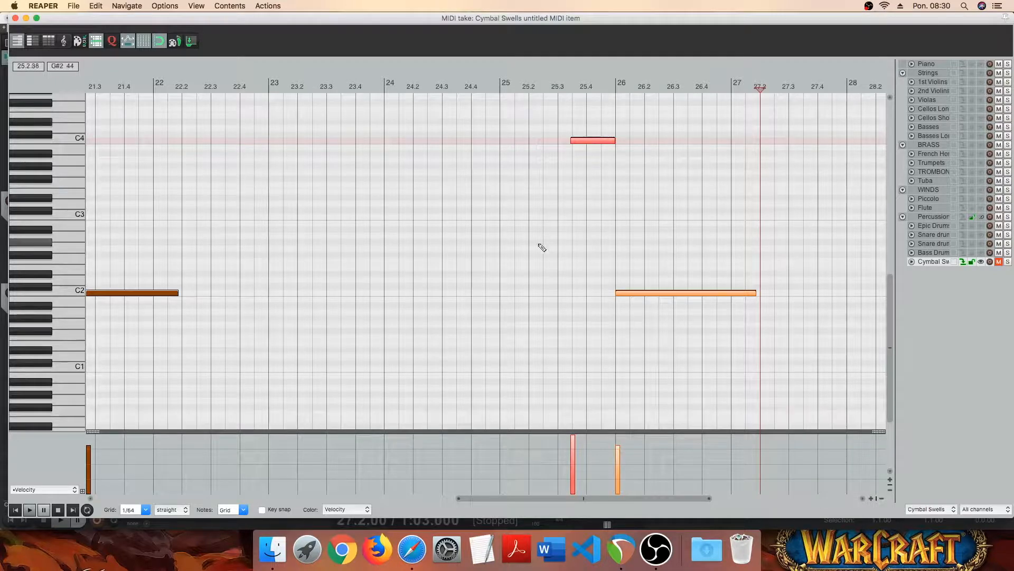
{"action": "left_click", "coordinate": [494, 255]}
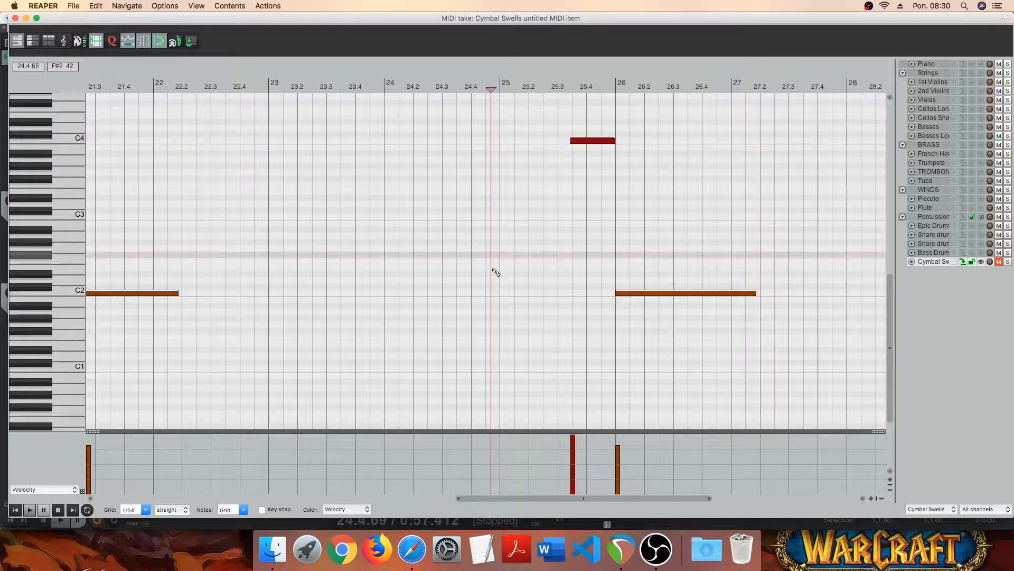
- Add an F2 note filling bar 15 and lower its velocity to match the C2 notes
{"action": "left_click_drag", "start_coordinate": [588, 499], "coordinate": [220, 503]}
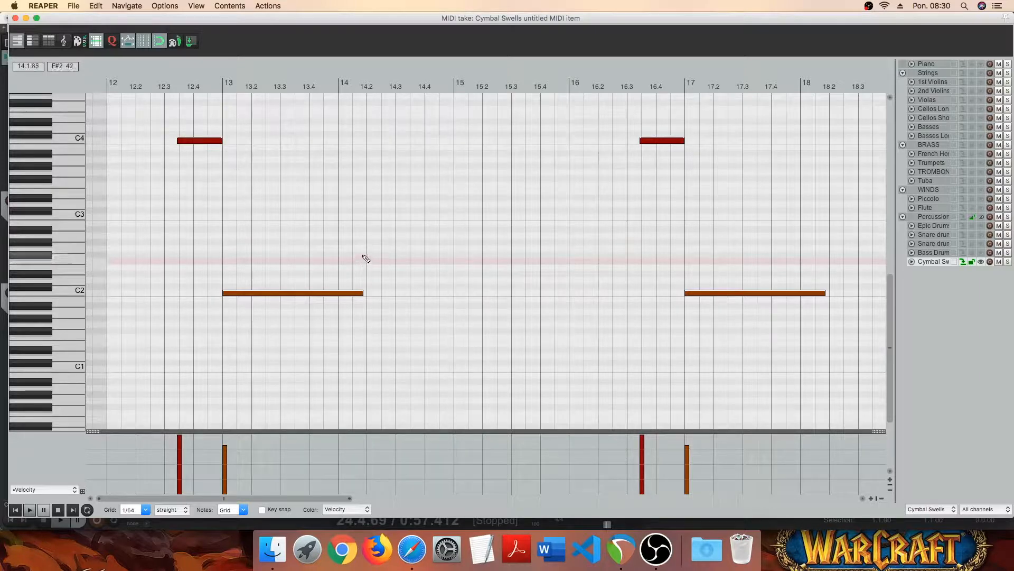
{"action": "left_click_drag", "start_coordinate": [455, 260], "coordinate": [491, 263]}
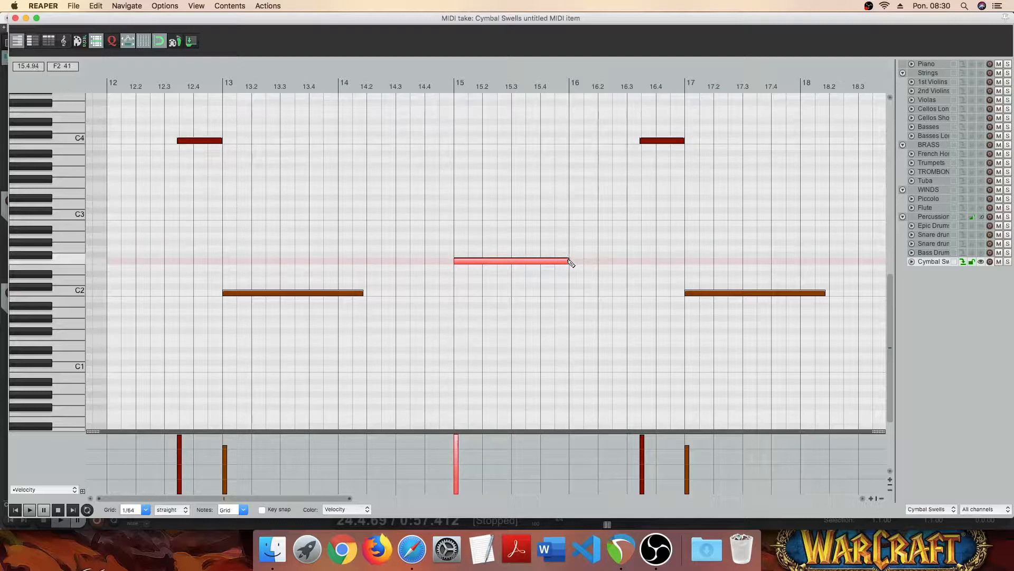
{"action": "left_click", "coordinate": [455, 445]}
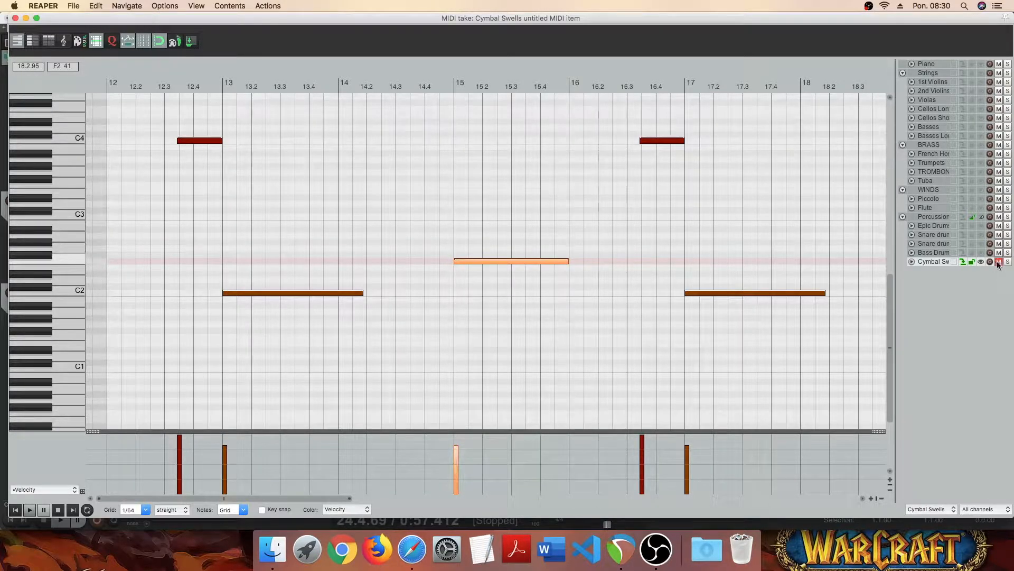
- Paste copies of the one-bar F2 note at the starts of bars 19 and 21
{"action": "left_click_drag", "start_coordinate": [292, 498], "coordinate": [407, 493]}
{"action": "left_click", "coordinate": [602, 261]}
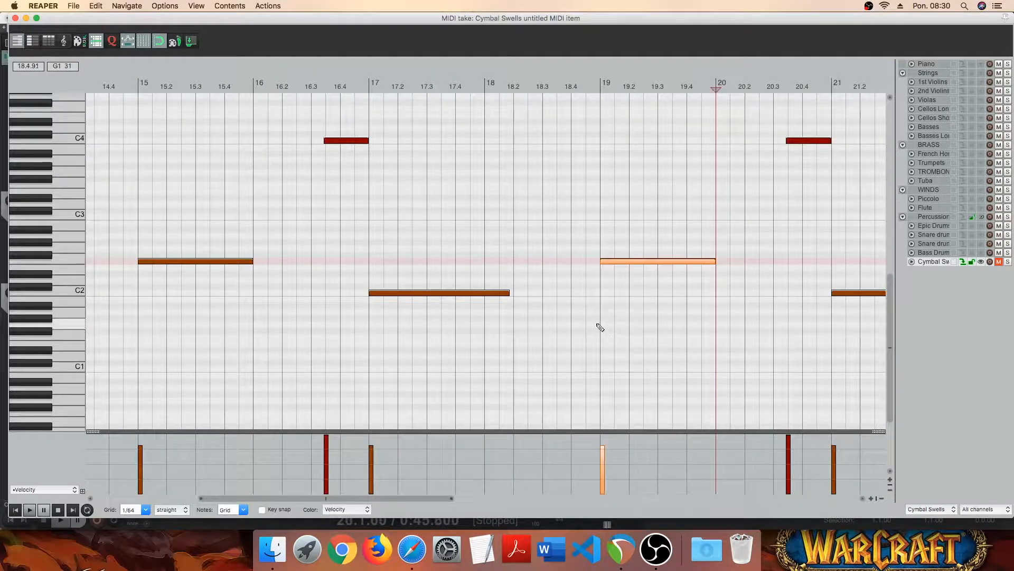
{"action": "left_click_drag", "start_coordinate": [414, 498], "coordinate": [584, 494]}
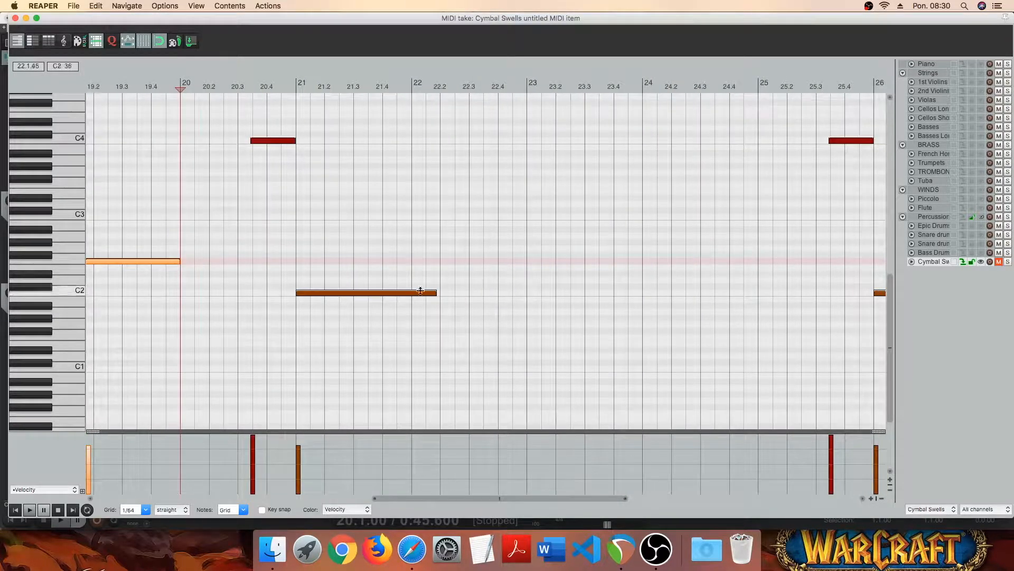
{"action": "left_click", "coordinate": [297, 264]}
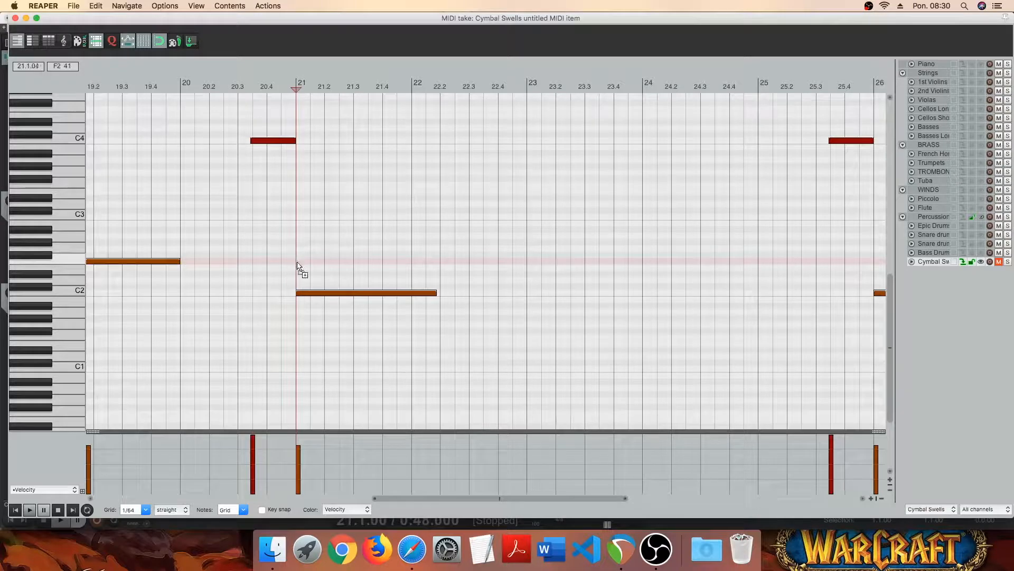
{"action": "left_click_drag", "start_coordinate": [296, 264], "coordinate": [412, 262]}
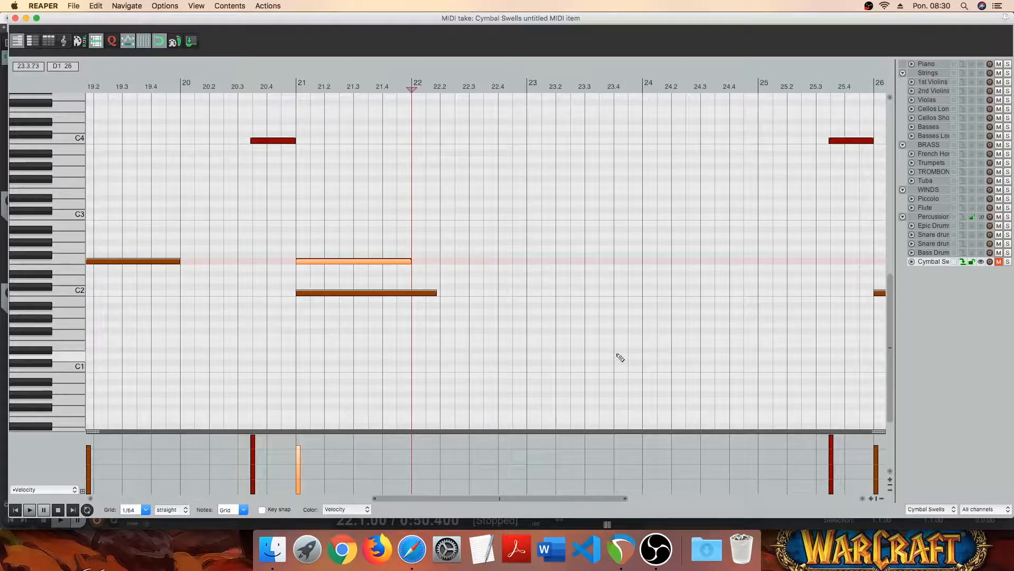
- Paste copies of the one-bar F2 note at the starts of bars 24 and 28
{"action": "left_click", "coordinate": [643, 262]}
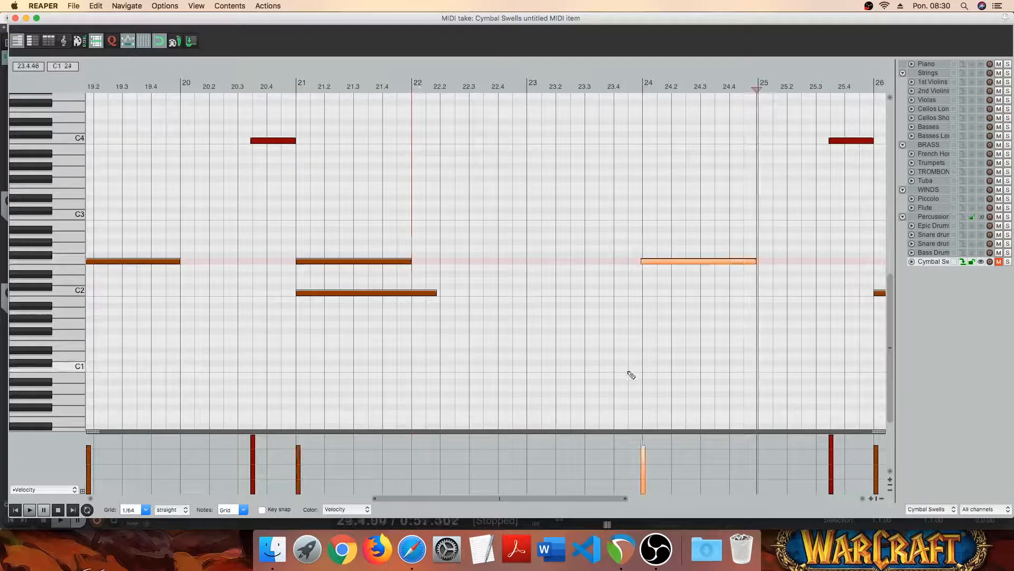
{"action": "left_click_drag", "start_coordinate": [540, 496], "coordinate": [768, 491]}
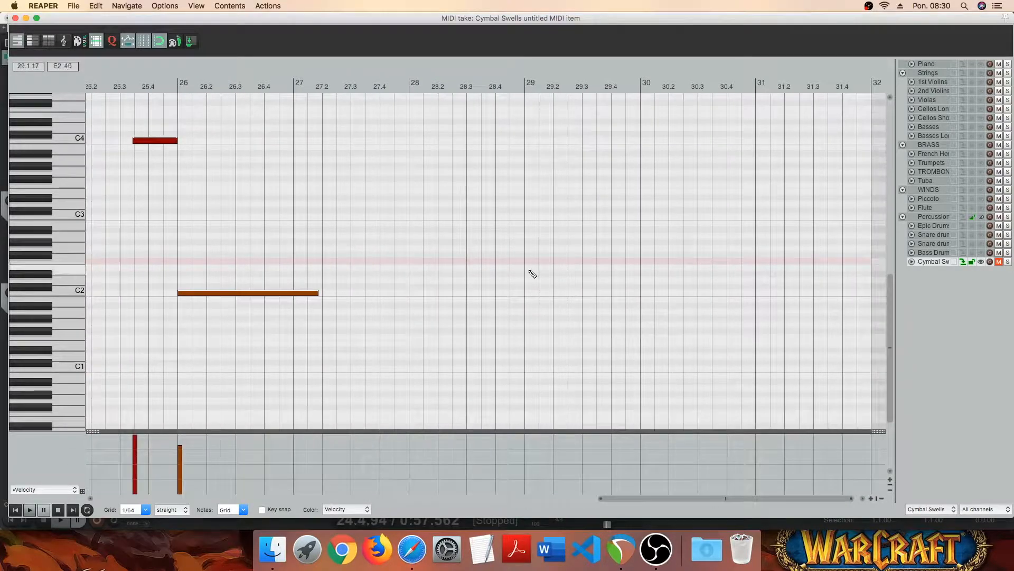
{"action": "left_click", "coordinate": [410, 295]}
{"action": "key", "text": "super+v"}
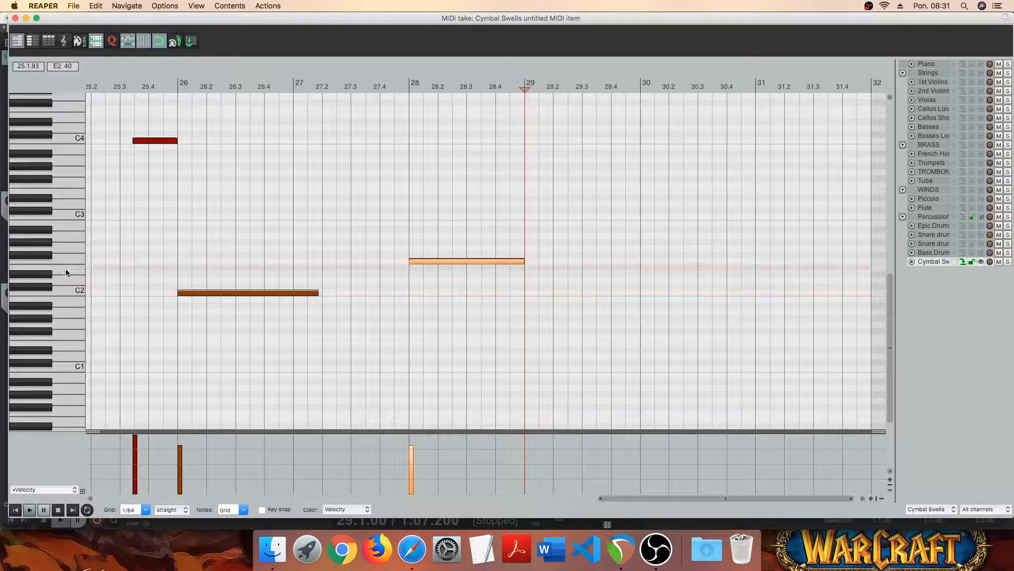
- Add an E2 note filling bar 30 and lower its velocity to about 108
{"action": "left_click", "coordinate": [999, 262]}
{"action": "scroll", "coordinate": [220, 492], "scroll_direction": "left", "scroll_amount": 10}
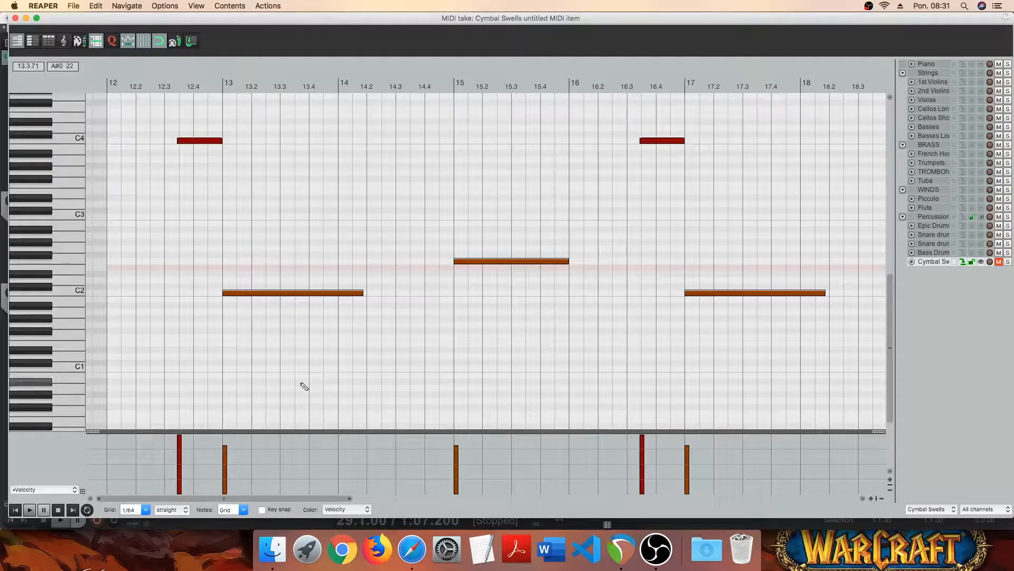
{"action": "mouse_move", "coordinate": [272, 497]}
{"action": "left_mouse_down"}
{"action": "mouse_move", "coordinate": [727, 496]}
{"action": "mouse_move", "coordinate": [756, 487]}
{"action": "left_mouse_up"}
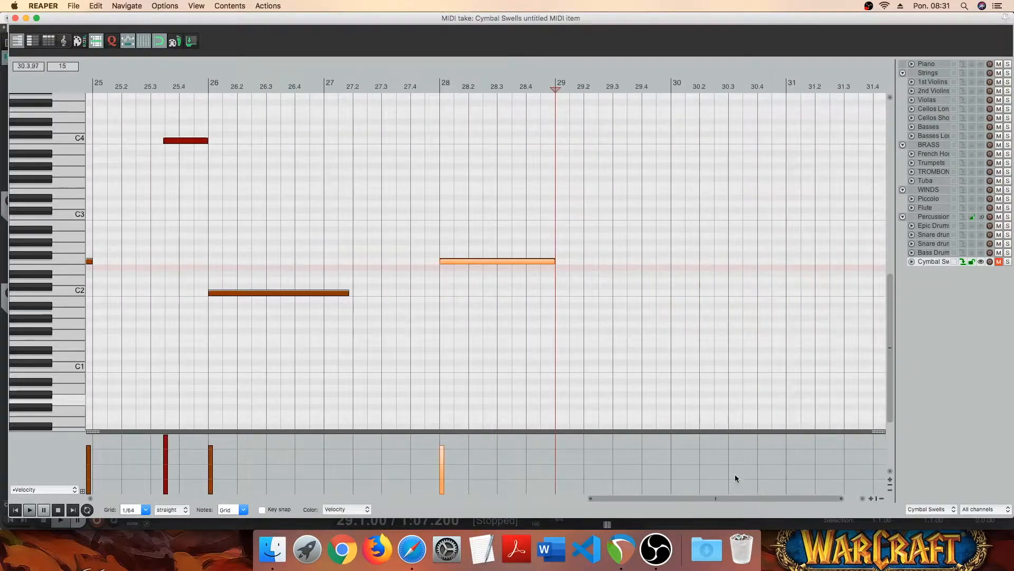
{"action": "left_click", "coordinate": [672, 267]}
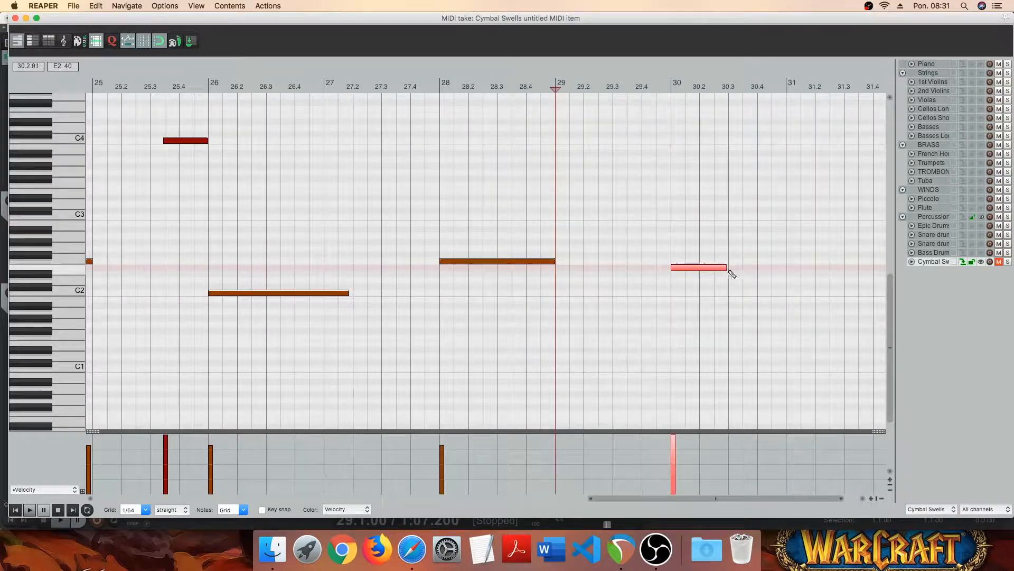
{"action": "left_click_drag", "start_coordinate": [730, 273], "coordinate": [784, 273]}
{"action": "left_click", "coordinate": [674, 444]}
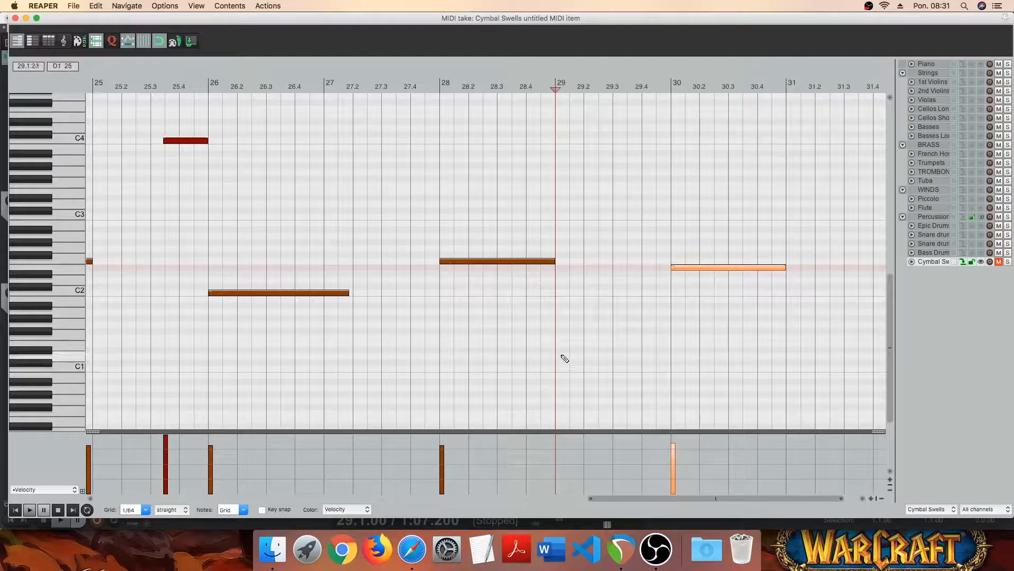
- Select all five F2 notes and lower their velocities together to 84
{"action": "scroll", "coordinate": [567, 323], "scroll_direction": "down", "scroll_amount": 8}
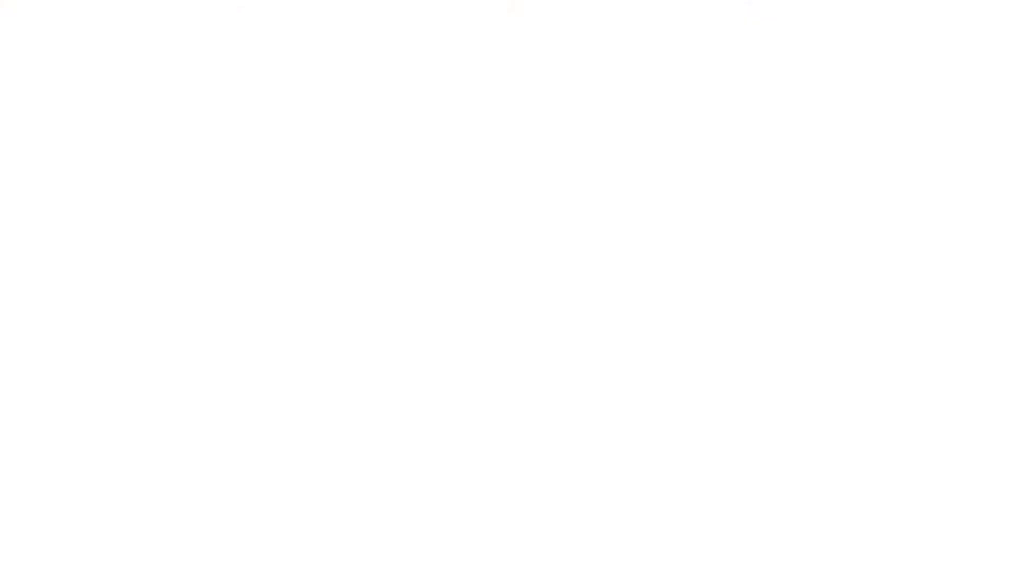
{"action": "left_click_drag", "start_coordinate": [452, 247], "coordinate": [154, 281]}
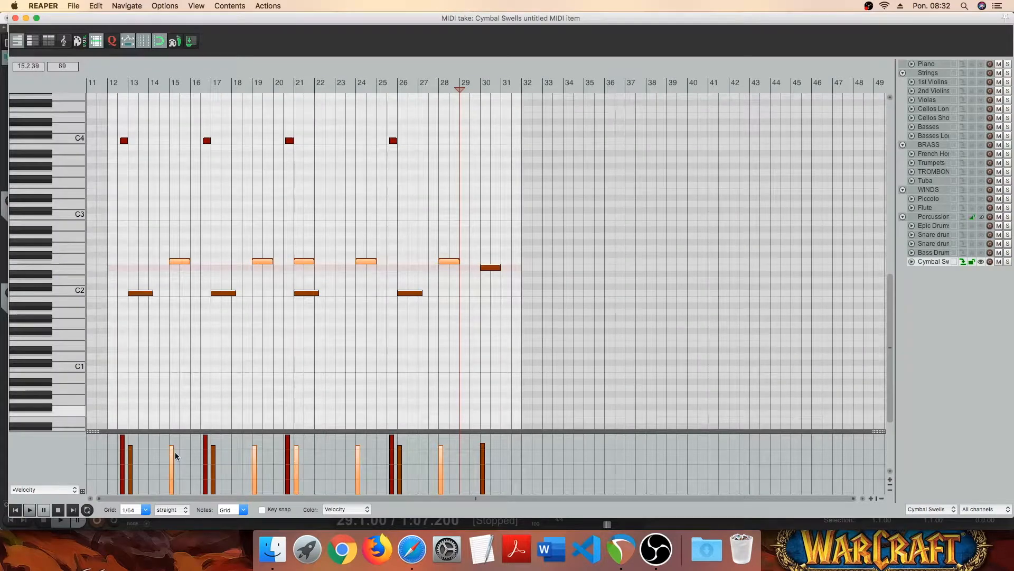
{"action": "left_click_drag", "start_coordinate": [172, 458], "coordinate": [172, 466]}
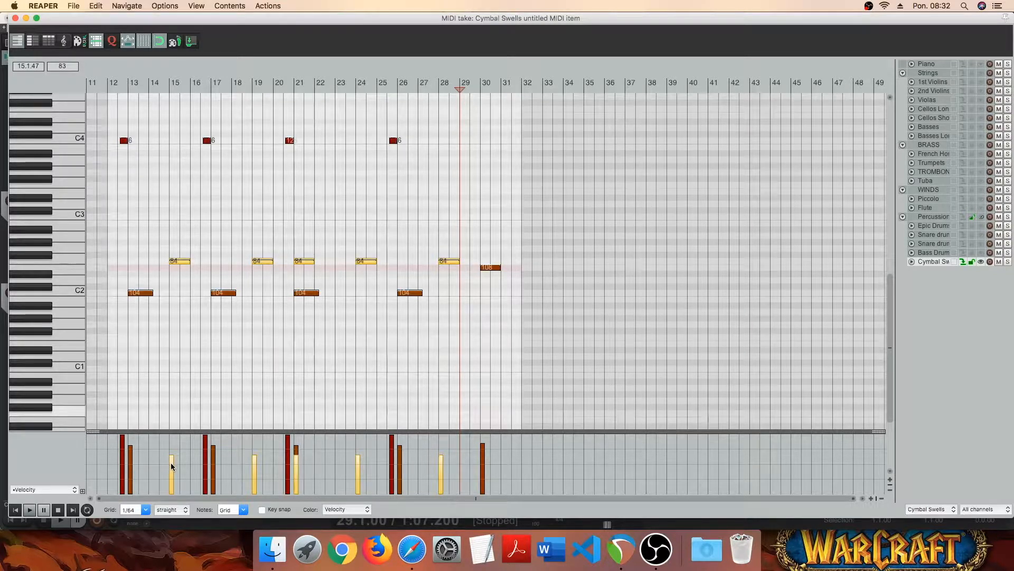
- Slightly lower the velocities of the four C4 notes and audition the Cymbal Swells track on its own
{"action": "left_click_drag", "start_coordinate": [119, 125], "coordinate": [414, 170]}
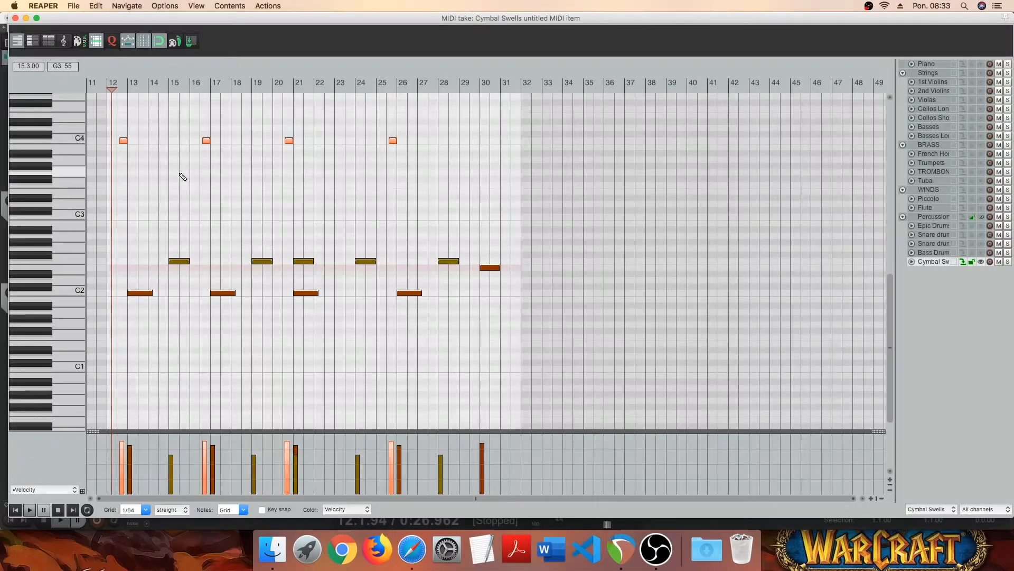
{"action": "left_click", "coordinate": [1008, 261]}
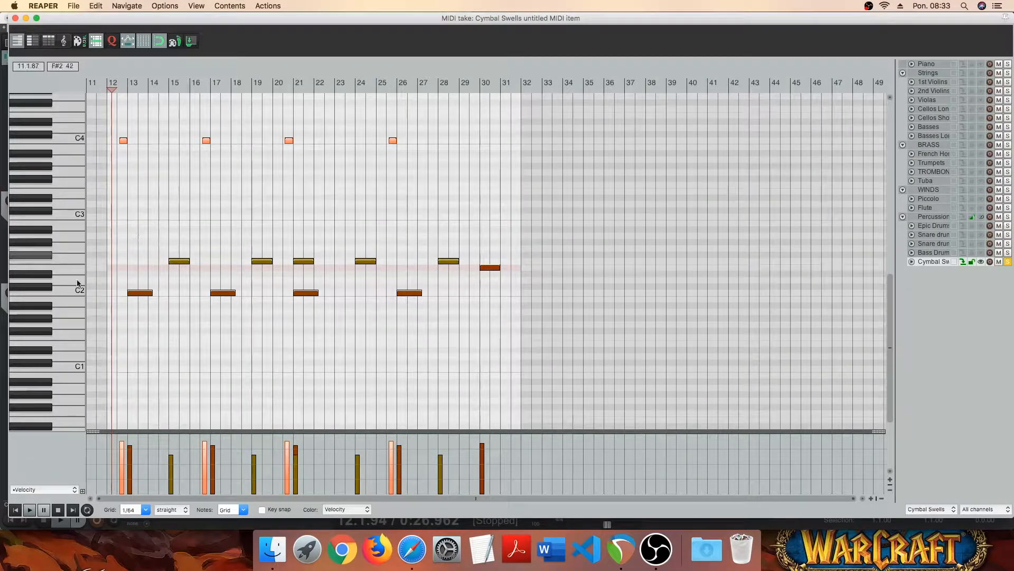
{"action": "key", "text": "space"}
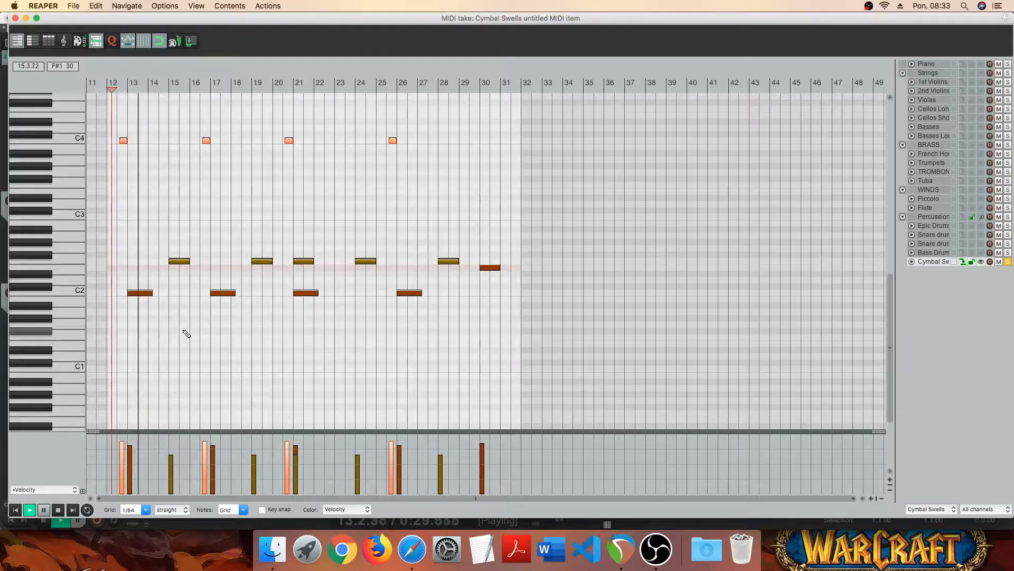
{"action": "left_click", "coordinate": [1008, 263]}
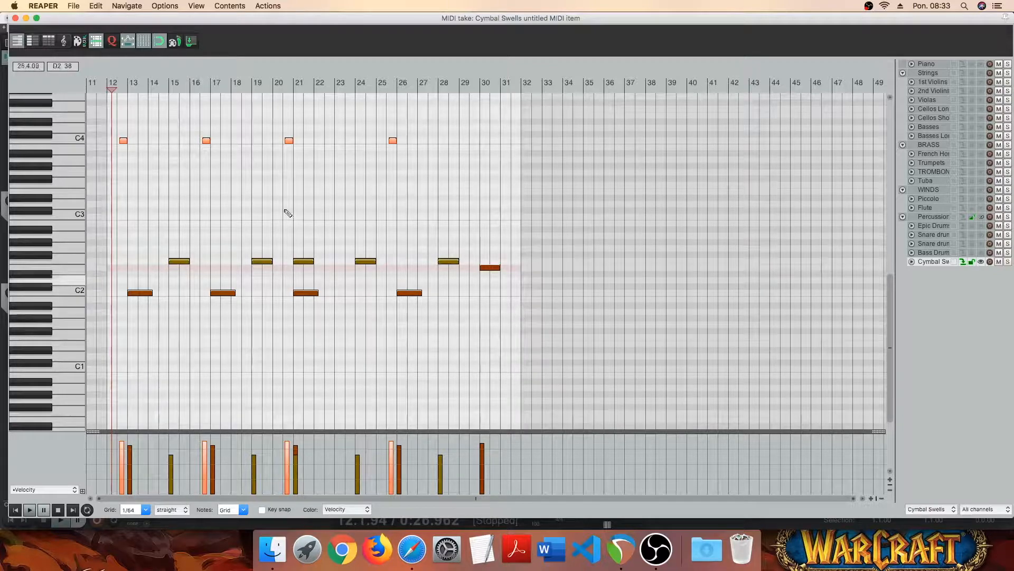
{"action": "left_click", "coordinate": [14, 18]}
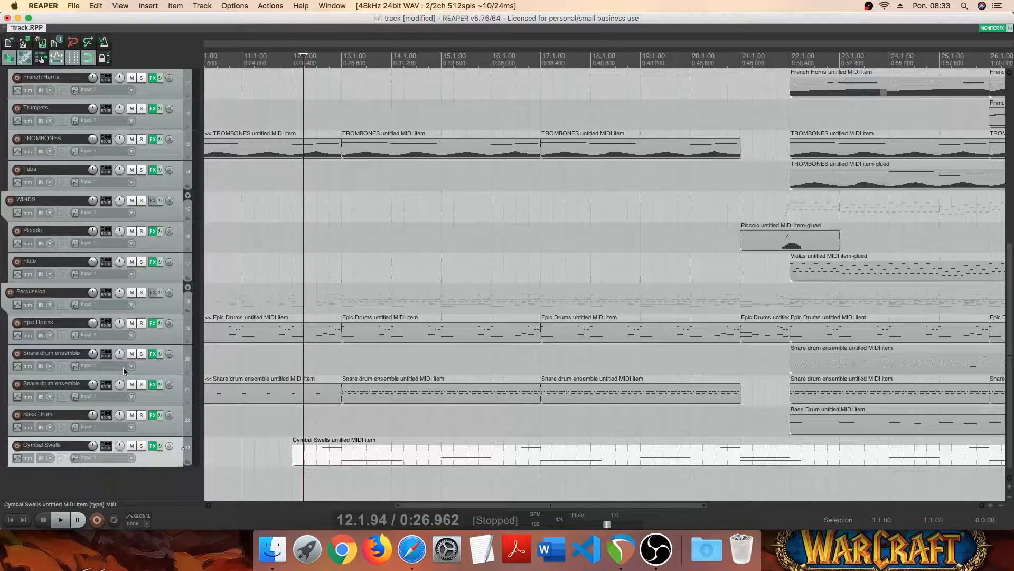
- Add a new track below Cymbal Swells and name it Triangle
{"action": "right_click", "coordinate": [133, 489]}
{"action": "left_click", "coordinate": [144, 478]}
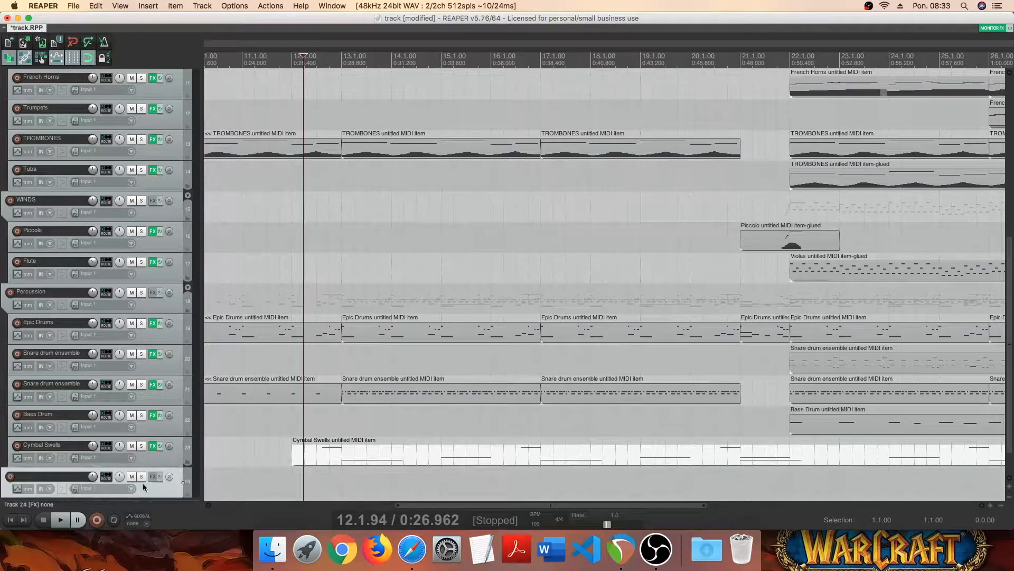
{"action": "double_click", "coordinate": [81, 477]}
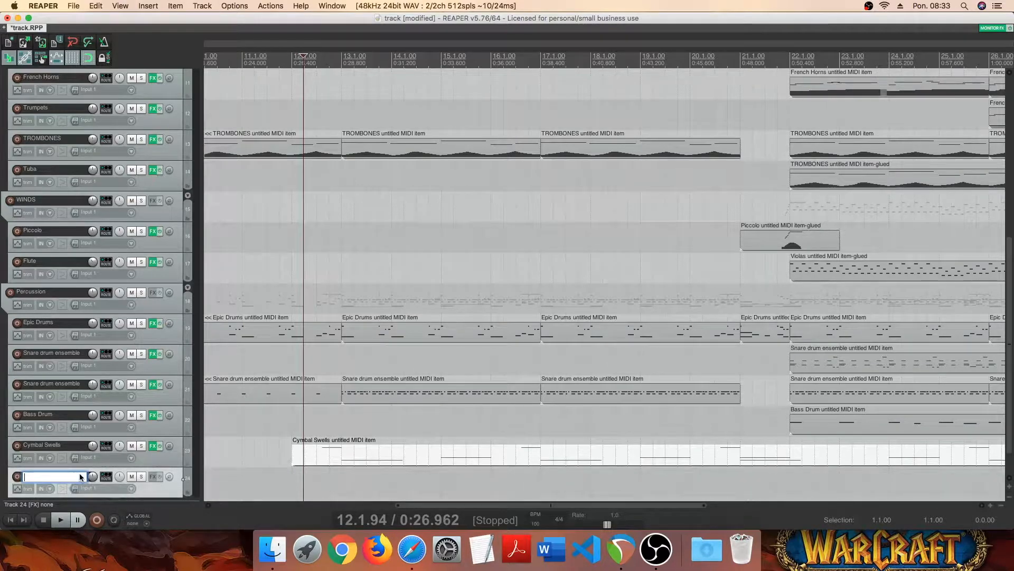
{"action": "type", "text": "Triangle"}
{"action": "key", "text": "Return"}
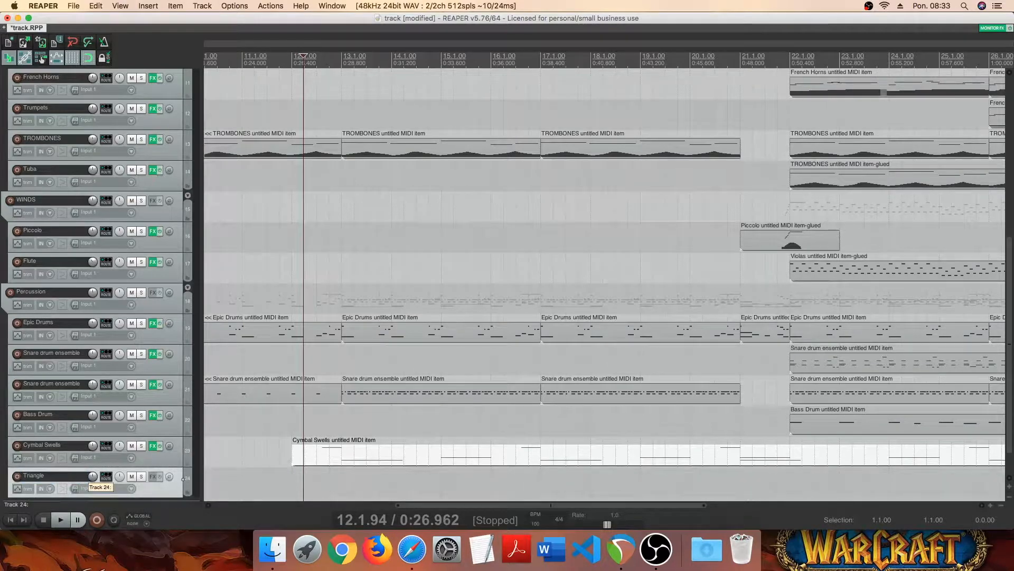
- Add Kontakt 5 (8 out) to the Triangle track and load Triangle 1.nki from the factory library's VSL Percussion folder
{"action": "left_click", "coordinate": [153, 477]}
{"action": "double_click", "coordinate": [548, 222]}
{"action": "left_click", "coordinate": [218, 165]}
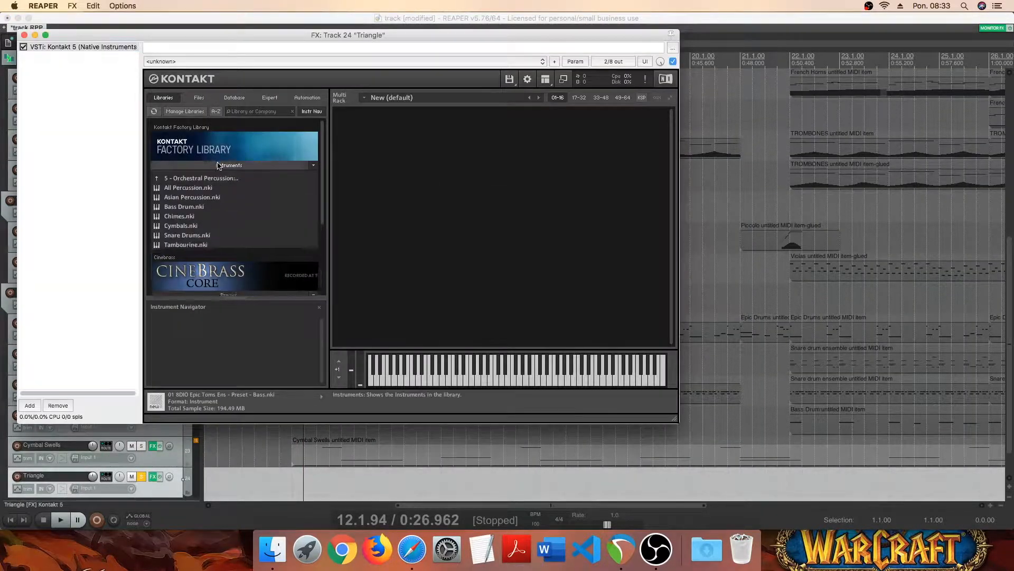
{"action": "left_click", "coordinate": [210, 182]}
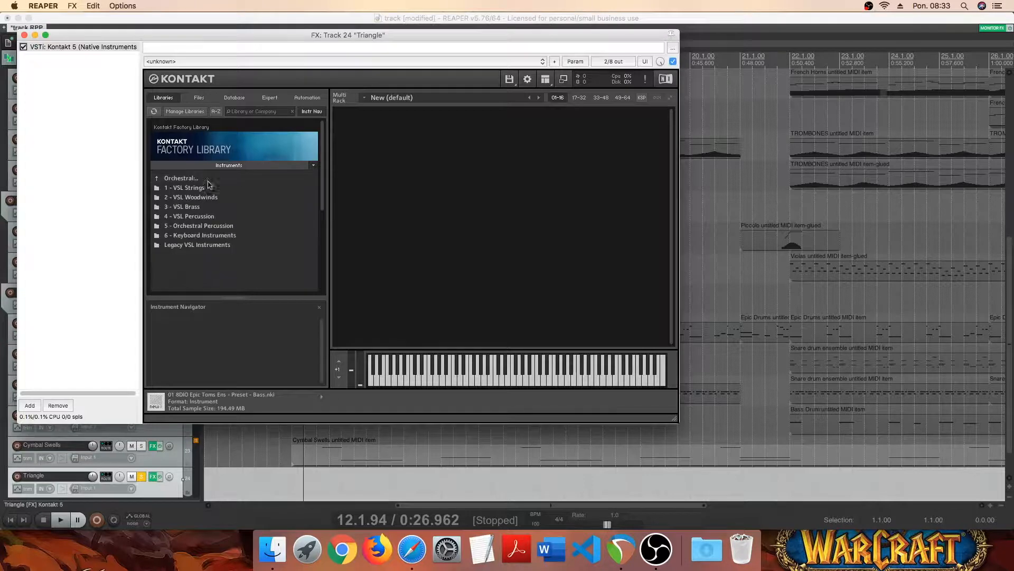
{"action": "left_click", "coordinate": [213, 217]}
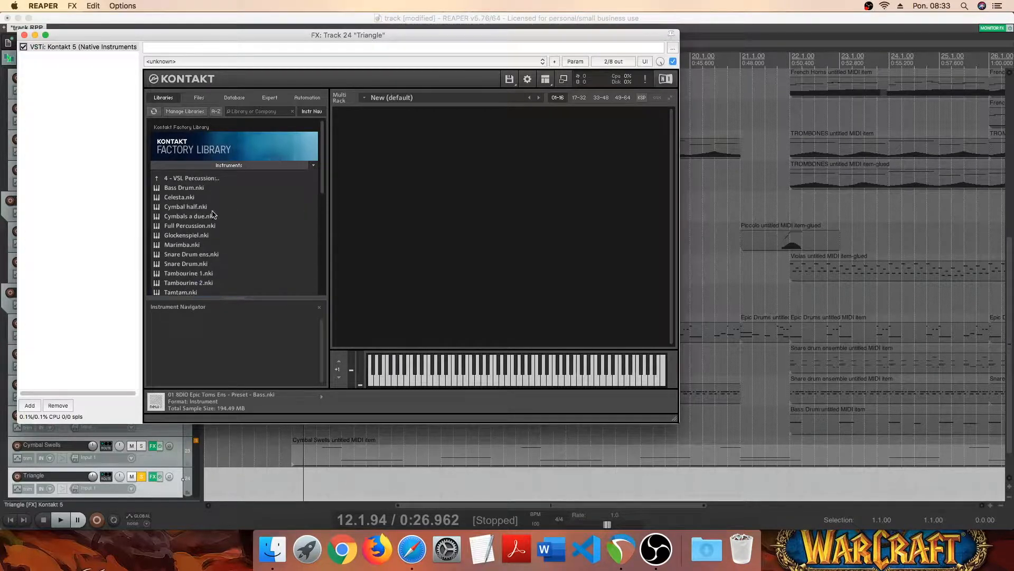
{"action": "scroll", "coordinate": [214, 233], "scroll_direction": "down", "scroll_amount": 2}
{"action": "left_click", "coordinate": [200, 280]}
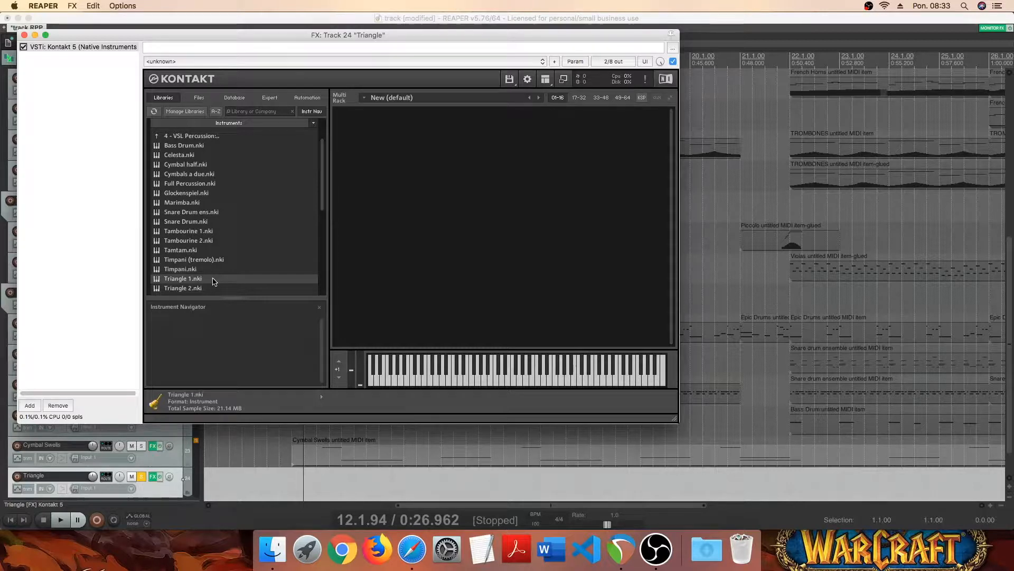
{"action": "left_click_drag", "start_coordinate": [193, 280], "coordinate": [483, 281]}
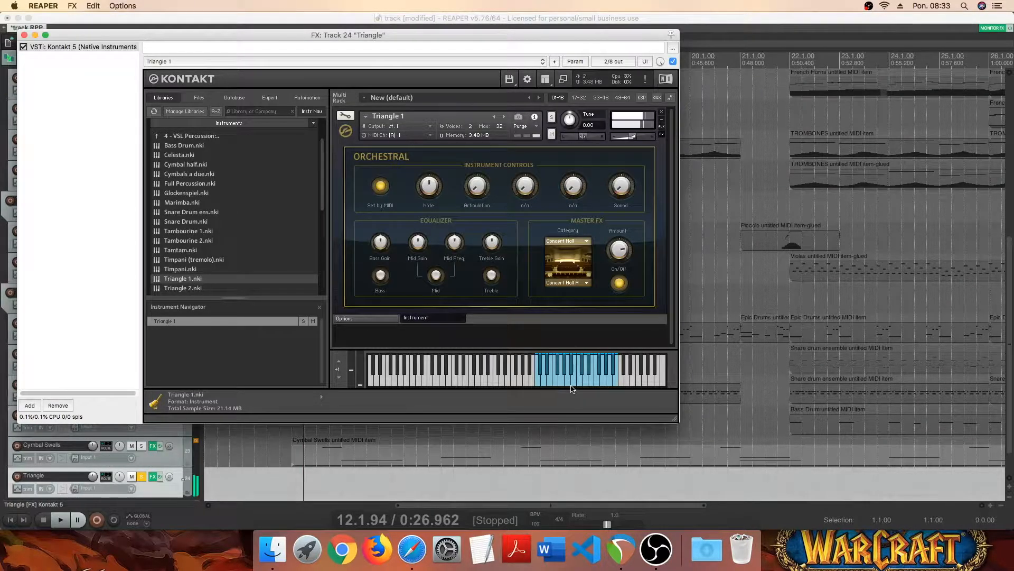
- Turn off the Concert Hall master effect on Triangle 1 and purge its samples
{"action": "left_click", "coordinate": [619, 283]}
{"action": "left_click", "coordinate": [523, 125]}
{"action": "left_click", "coordinate": [531, 153]}
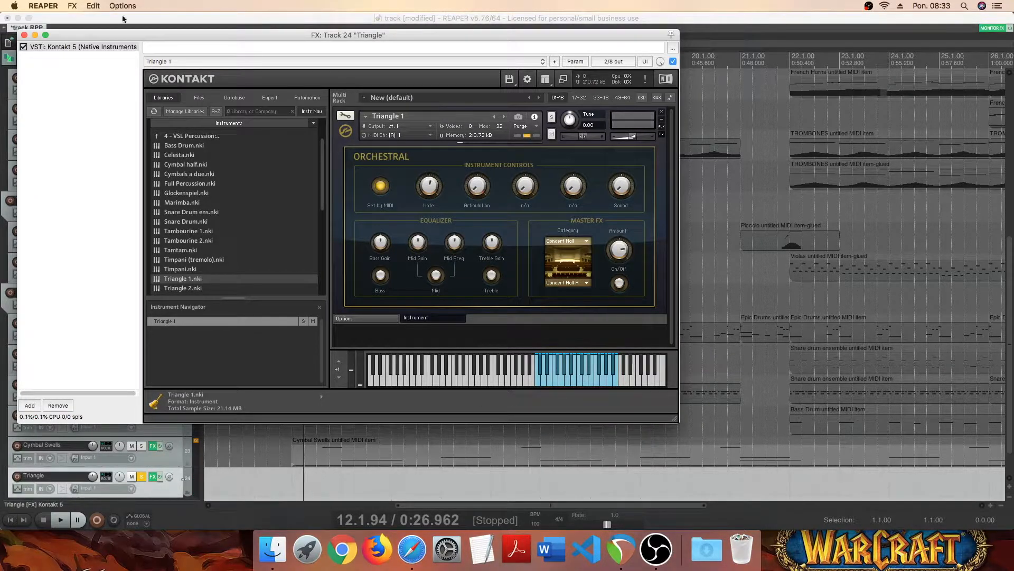
{"action": "left_click", "coordinate": [25, 35]}
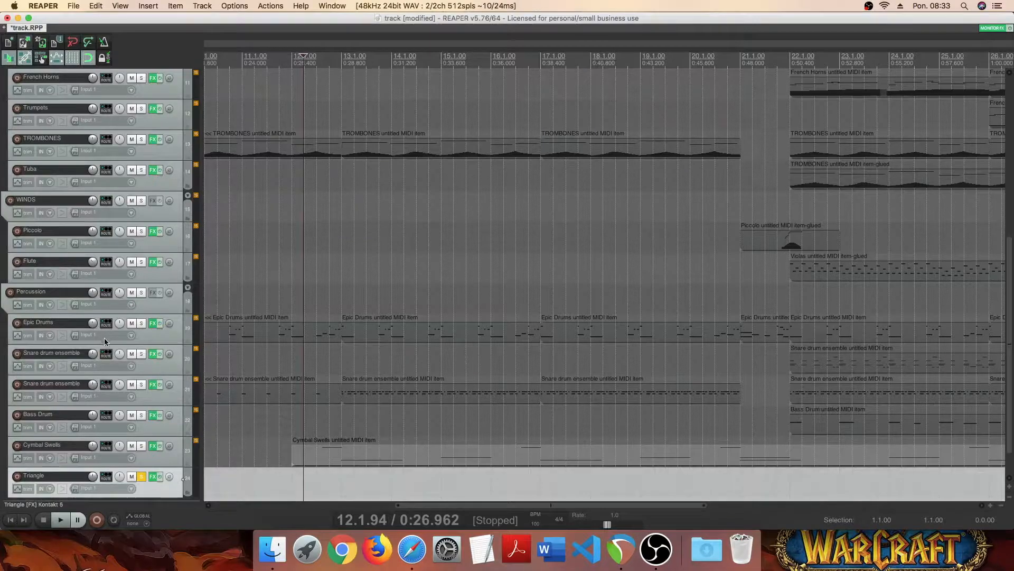
- Insert an empty MIDI item on the Triangle track spanning bar 22 to bar 26
{"action": "scroll", "coordinate": [104, 338], "scroll_direction": "down", "scroll_amount": 2}
{"action": "left_click_drag", "start_coordinate": [425, 504], "coordinate": [585, 527]}
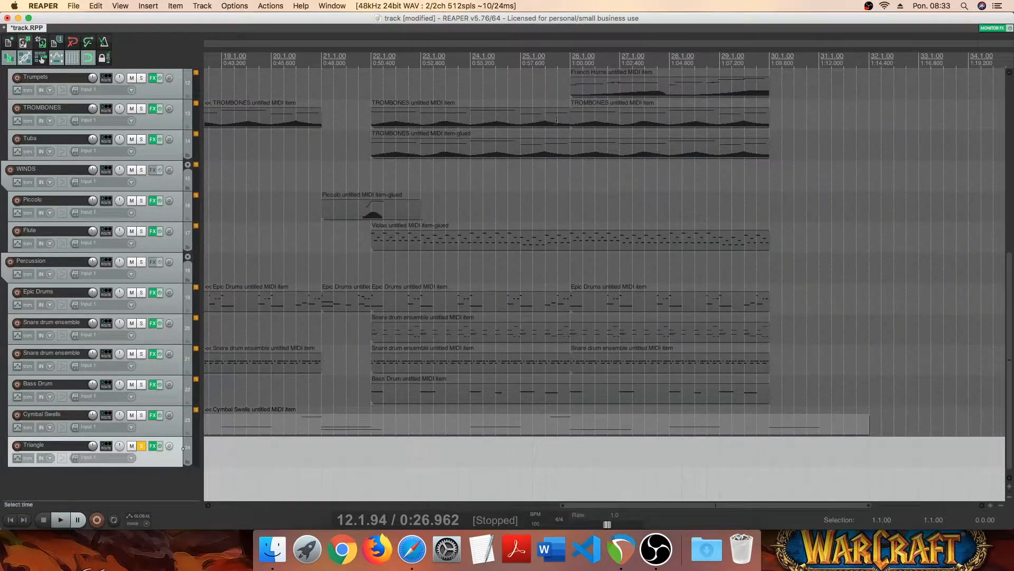
{"action": "left_click_drag", "start_coordinate": [374, 63], "coordinate": [570, 63]}
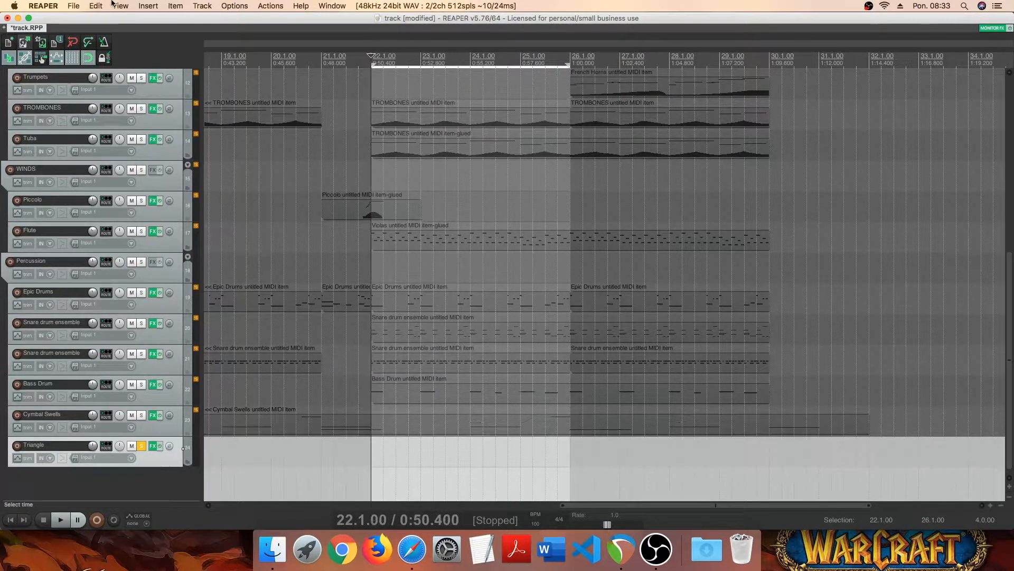
{"action": "left_click", "coordinate": [149, 6]}
{"action": "left_click", "coordinate": [159, 39]}
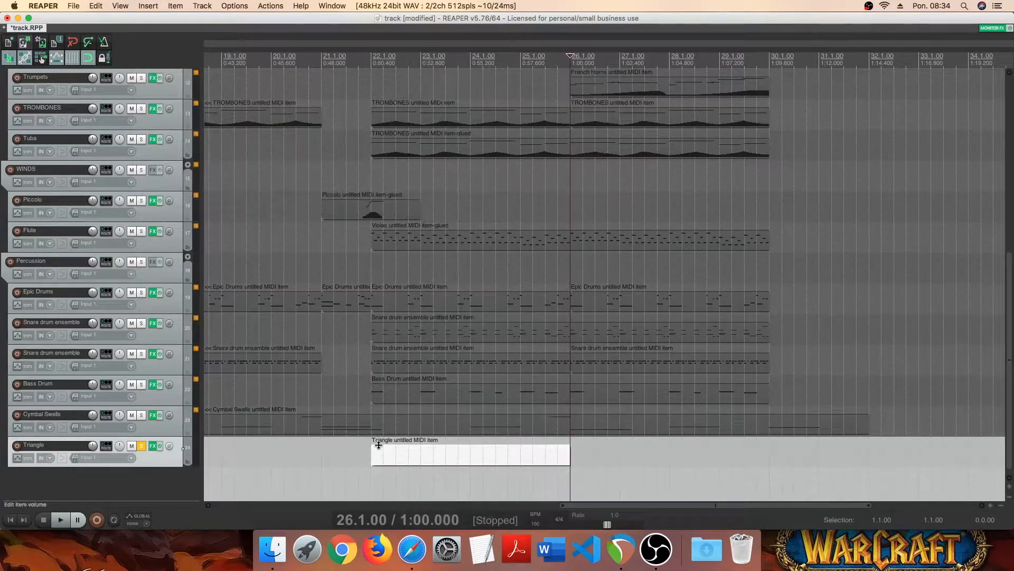
- Add C4 notes at the starts of bars 22 and 24 in the Triangle MIDI item
{"action": "double_click", "coordinate": [378, 448]}
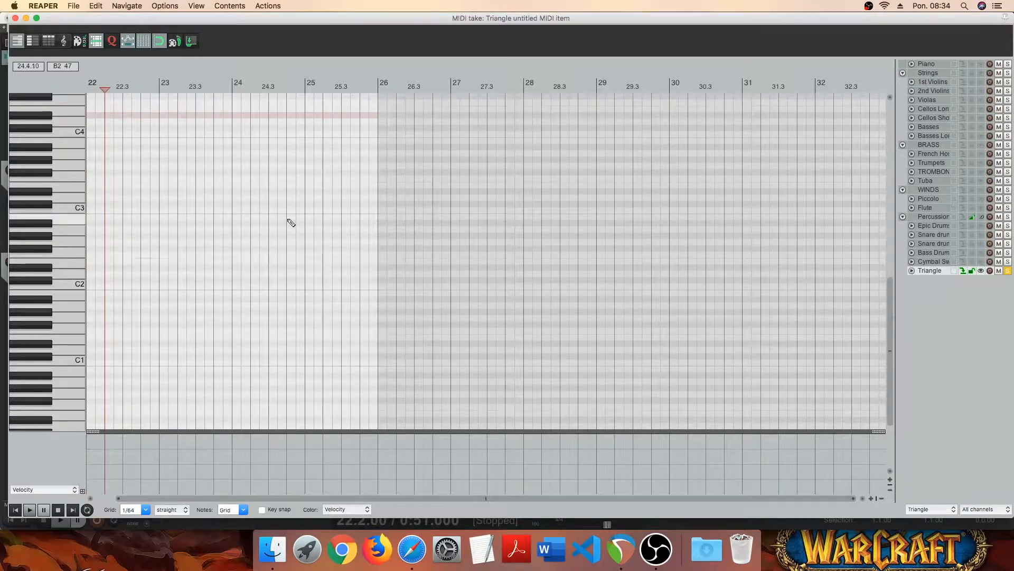
{"action": "scroll", "coordinate": [288, 219], "scroll_direction": "up", "scroll_amount": 2}
{"action": "left_click", "coordinate": [119, 134]}
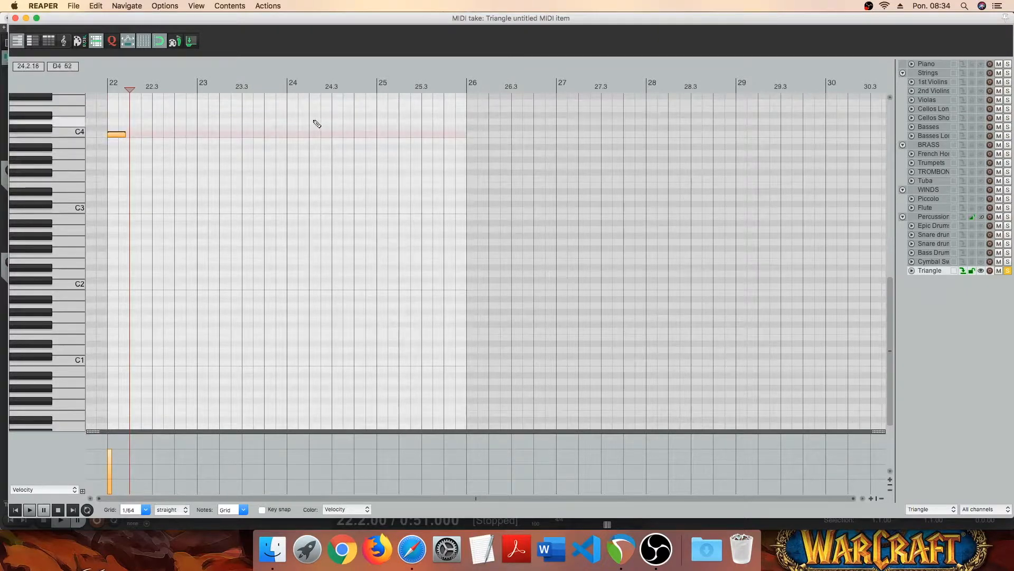
{"action": "left_click", "coordinate": [292, 134]}
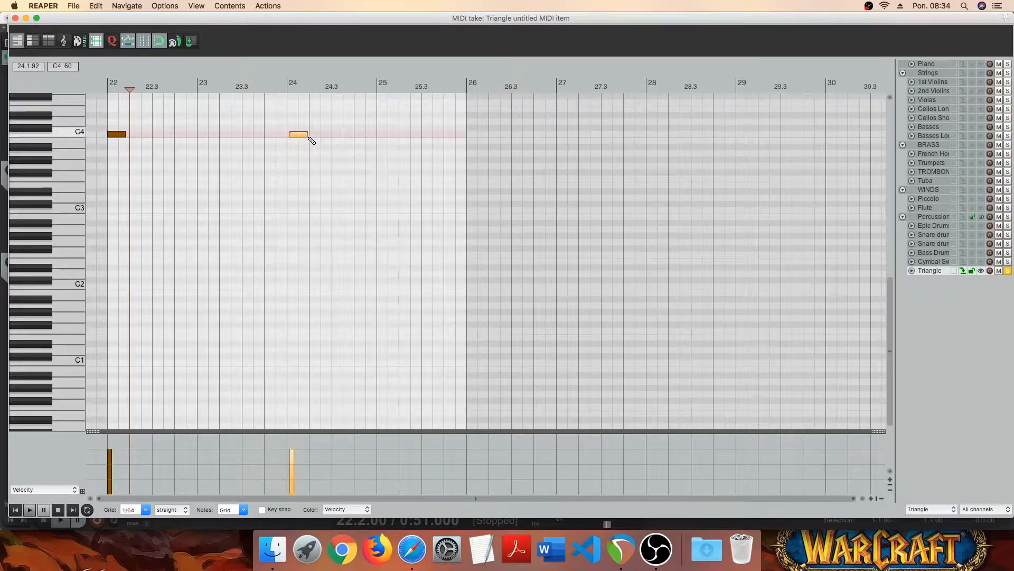
{"action": "left_click_drag", "start_coordinate": [302, 134], "coordinate": [294, 136]}
{"action": "left_click", "coordinate": [15, 18]}
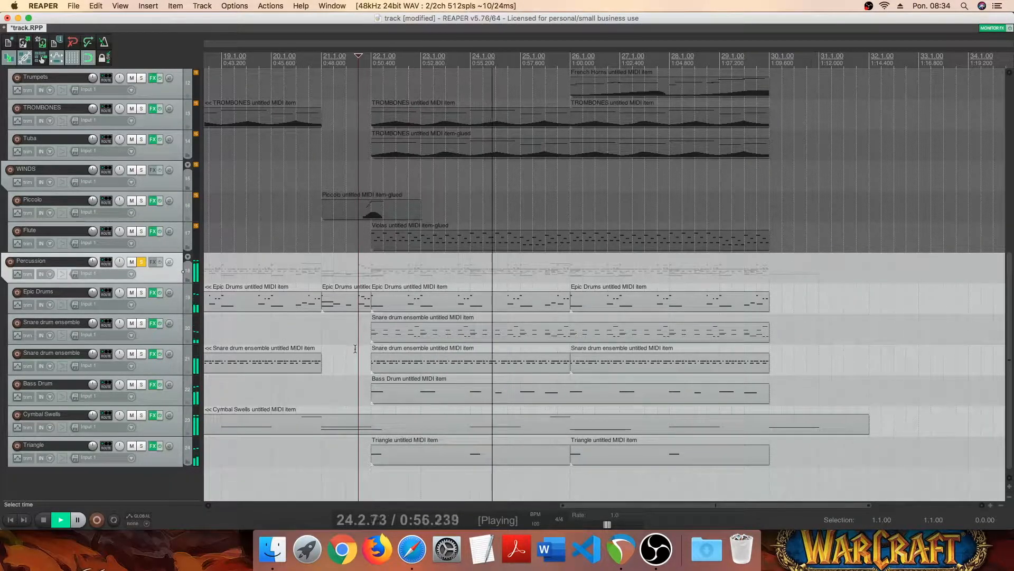
- Adjust the Cymbal Swells track volume slightly, unsolo the Percussion folder and stop playback
{"action": "left_click_drag", "start_coordinate": [93, 415], "coordinate": [92, 418]}
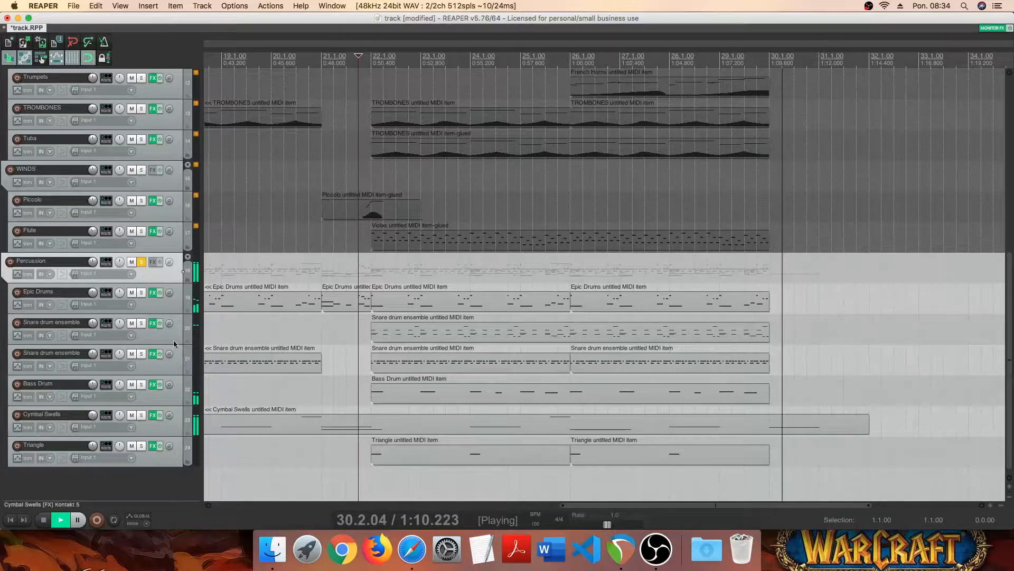
{"action": "left_click", "coordinate": [141, 261]}
{"action": "key", "text": "space"}
- Add a top-level track below Triangle, outside the Percussion folder, and name it Choir
{"action": "scroll", "coordinate": [317, 372], "scroll_direction": "left", "scroll_amount": 5}
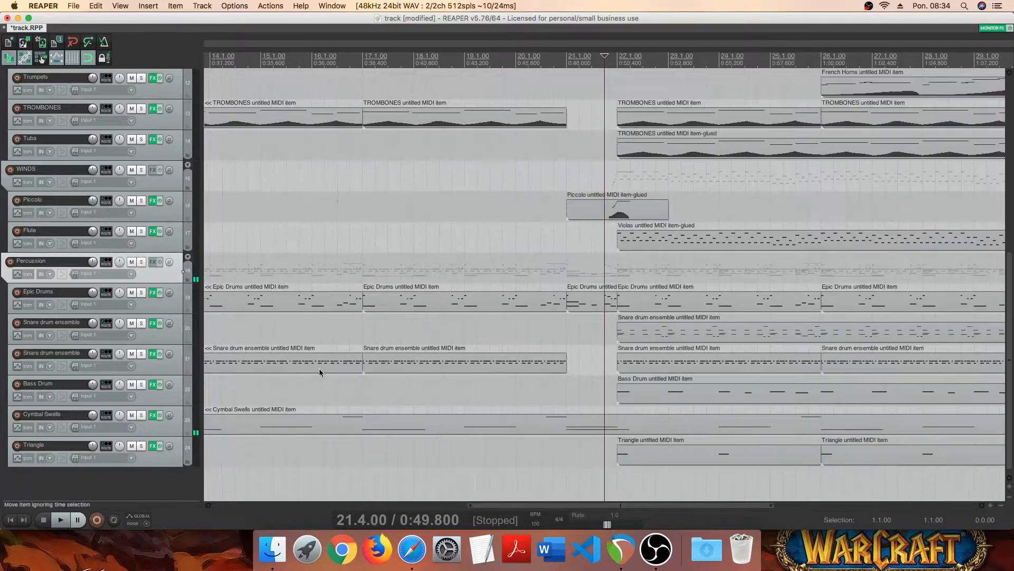
{"action": "scroll", "coordinate": [640, 344], "scroll_direction": "down", "scroll_amount": 3}
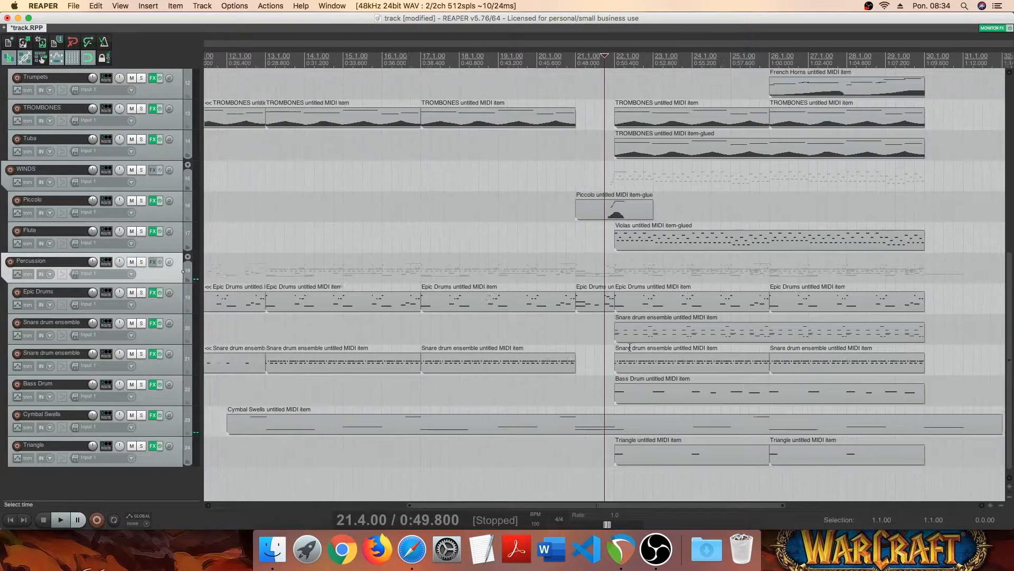
{"action": "right_click", "coordinate": [90, 484]}
{"action": "left_click", "coordinate": [103, 481]}
{"action": "left_click_drag", "start_coordinate": [166, 437], "coordinate": [119, 486]}
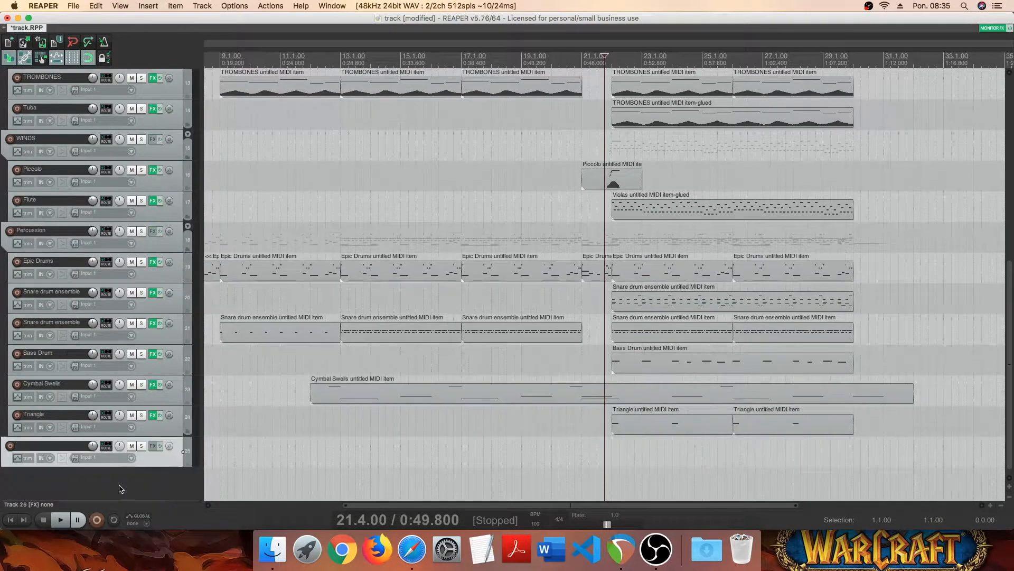
{"action": "double_click", "coordinate": [55, 447]}
{"action": "type", "text": "Choir"}
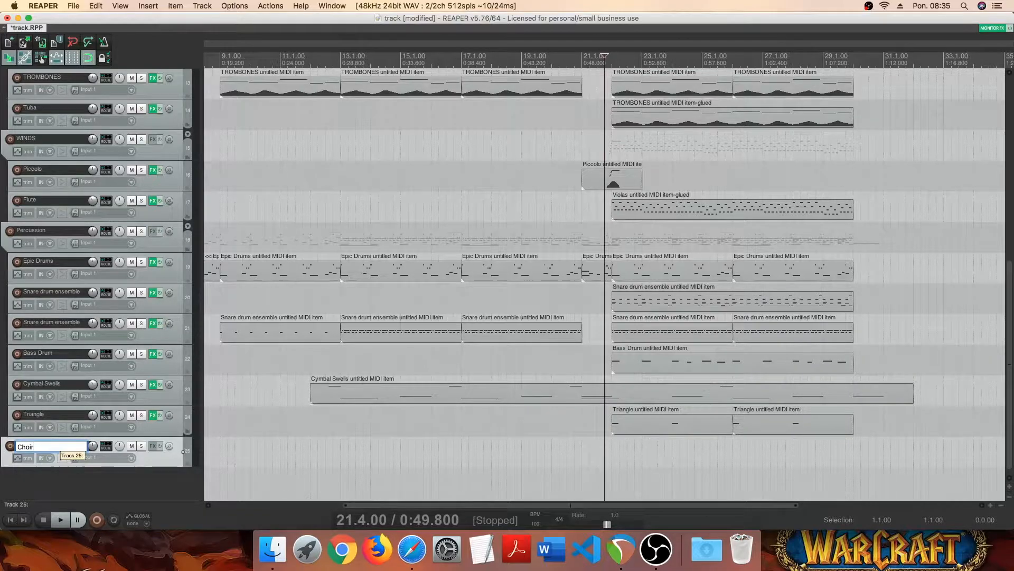
{"action": "key", "text": "Return"}
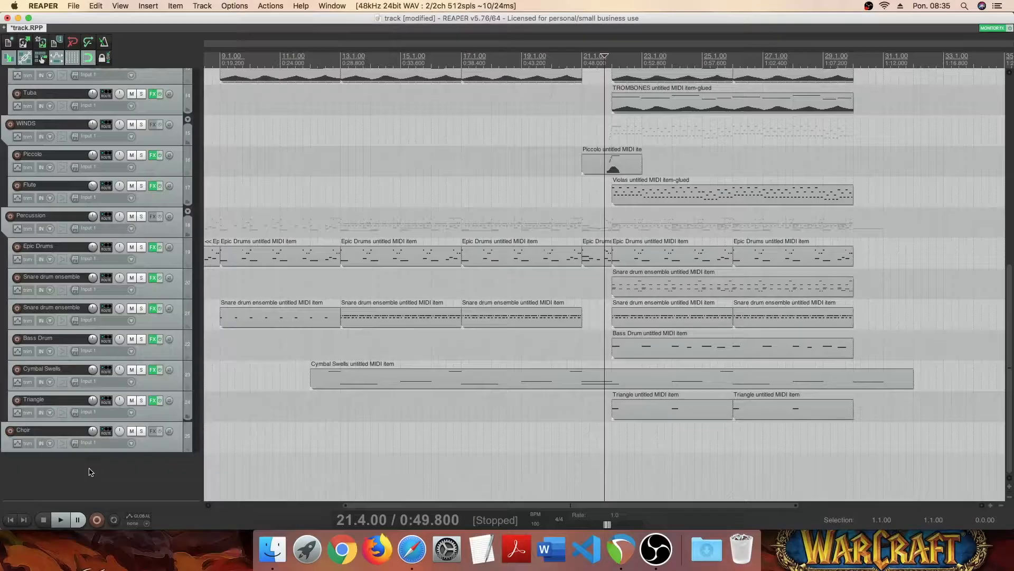
- Add another track below Choir and name it Female
{"action": "right_click", "coordinate": [90, 471]}
{"action": "left_click", "coordinate": [110, 474]}
{"action": "type", "text": "Female"}
{"action": "key", "text": "Return"}
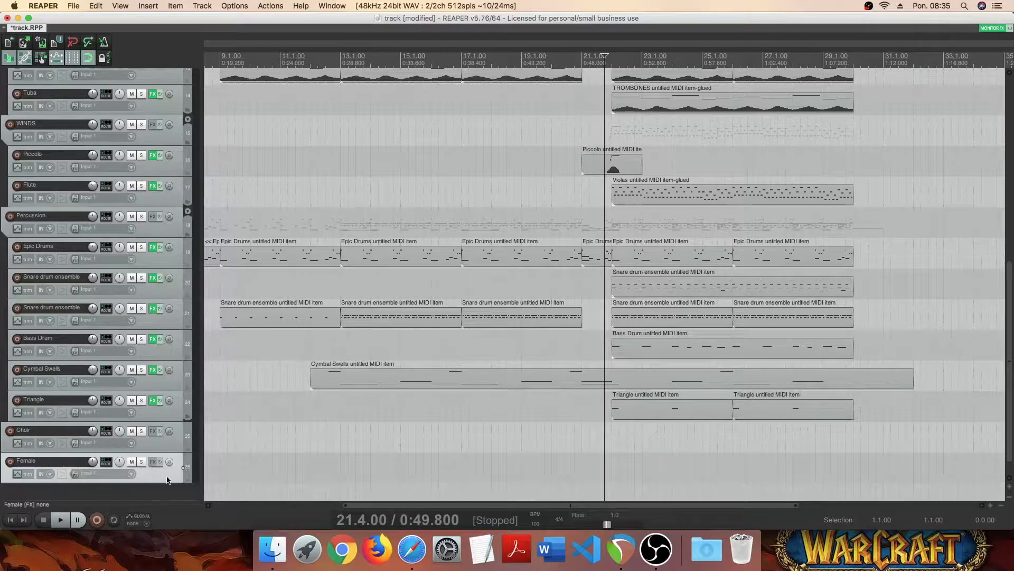
- Nest the Female track under Choir and add a second child track named Male
{"action": "scroll", "coordinate": [144, 481], "scroll_direction": "down", "scroll_amount": 1}
{"action": "right_click", "coordinate": [143, 482]}
{"action": "left_click", "coordinate": [172, 479]}
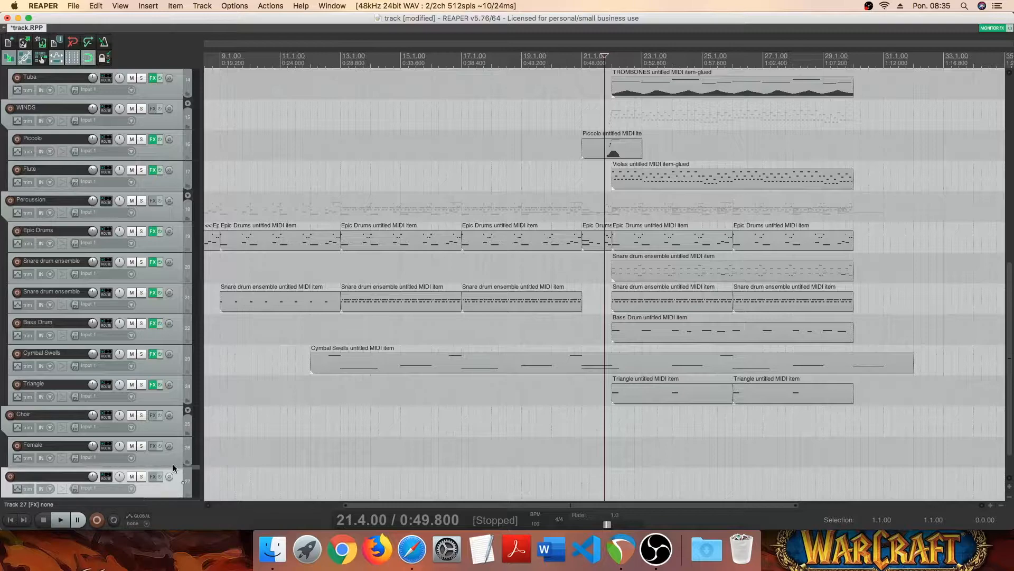
{"action": "double_click", "coordinate": [54, 473]}
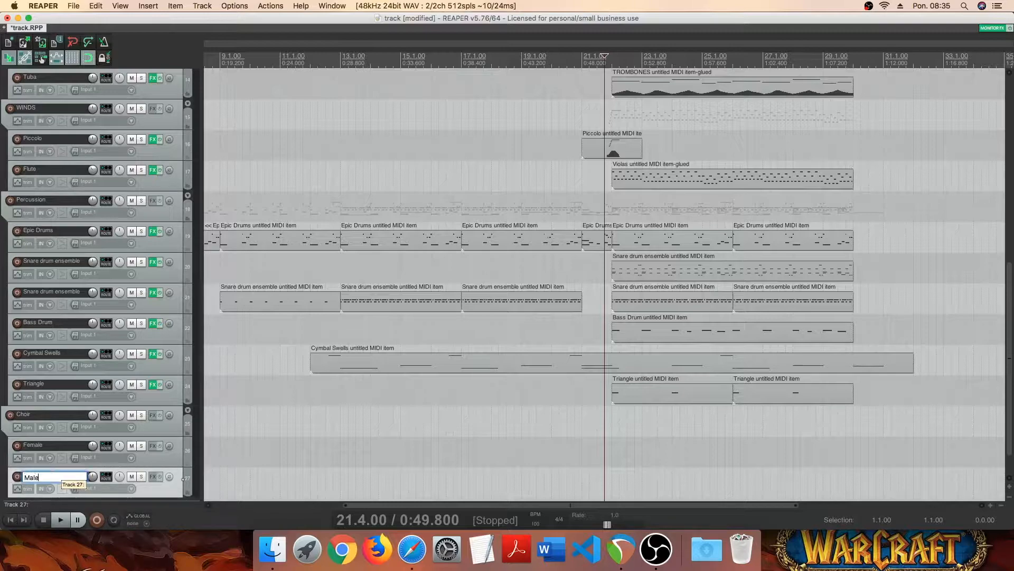
{"action": "type", "text": "Male"}
{"action": "key", "text": "Return"}
- Add the VSTi Kontakt 5 (8 out) instrument to the Female track
{"action": "scroll", "coordinate": [152, 434], "scroll_direction": "down", "scroll_amount": 2}
{"action": "left_click", "coordinate": [162, 420]}
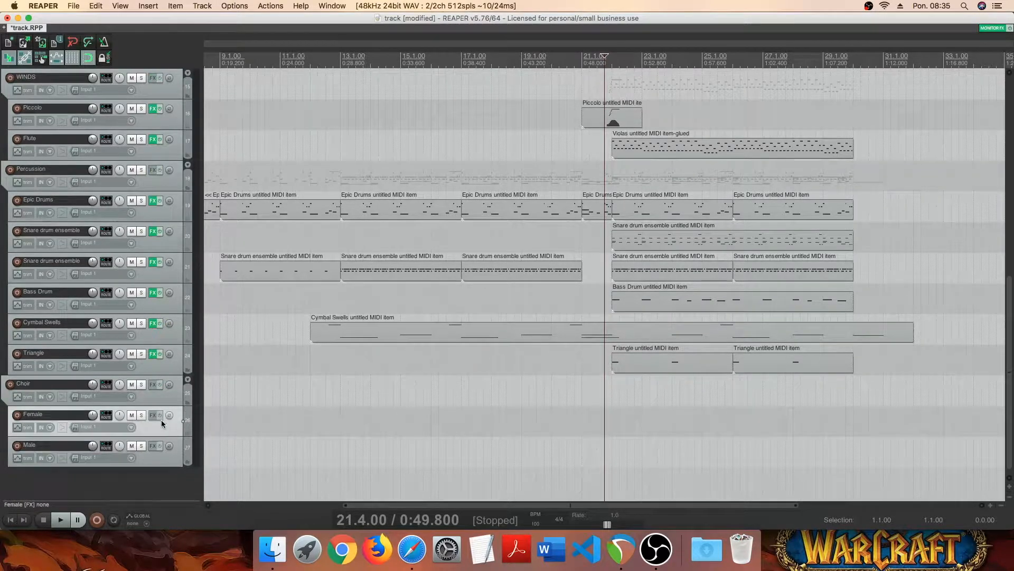
{"action": "left_click", "coordinate": [155, 416]}
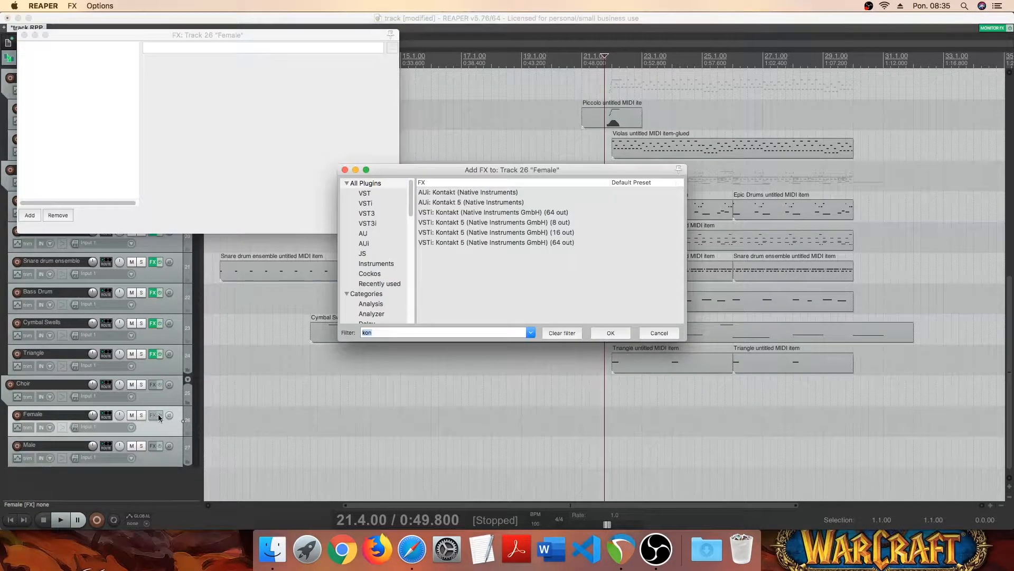
{"action": "left_click", "coordinate": [452, 223]}
{"action": "left_click", "coordinate": [616, 336]}
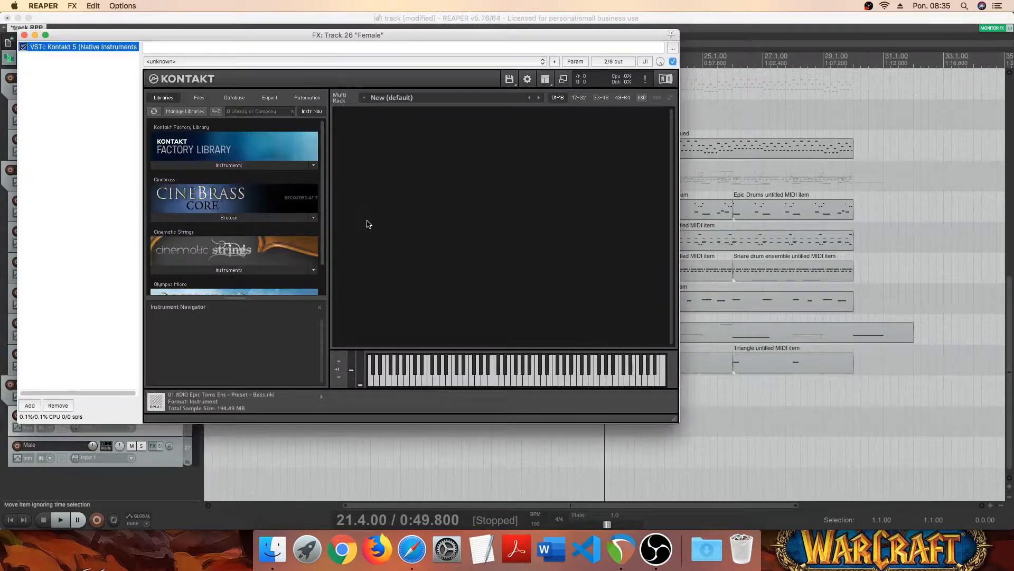
- Load Women Marcatos 3t TM.nki from the Storm Choir library's Instruments > Women folder into the Female track's Kontakt
{"action": "left_click", "coordinate": [198, 98]}
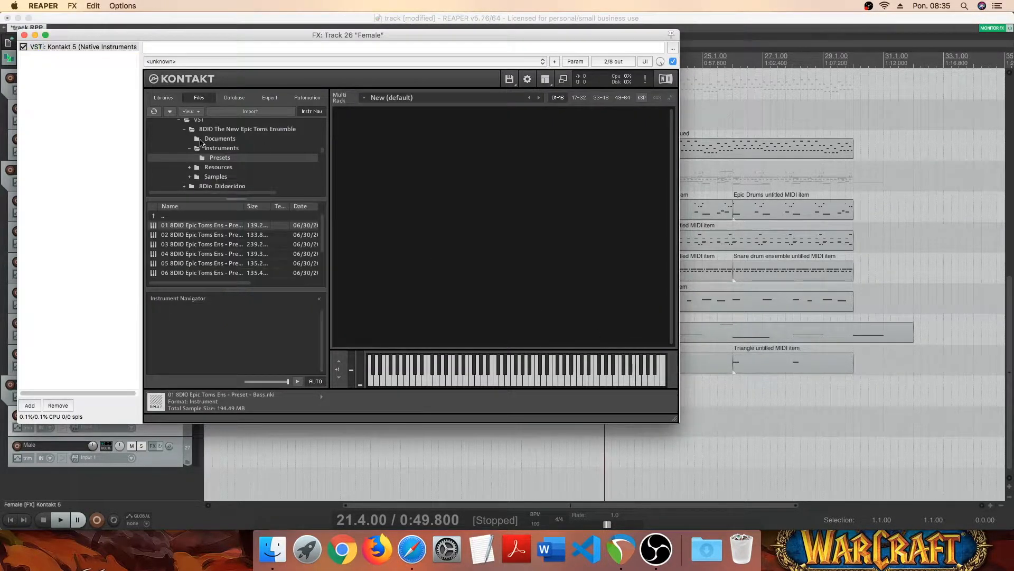
{"action": "left_click", "coordinate": [185, 130]}
{"action": "scroll", "coordinate": [289, 171], "scroll_direction": "down", "scroll_amount": 1}
{"action": "left_click", "coordinate": [255, 179]}
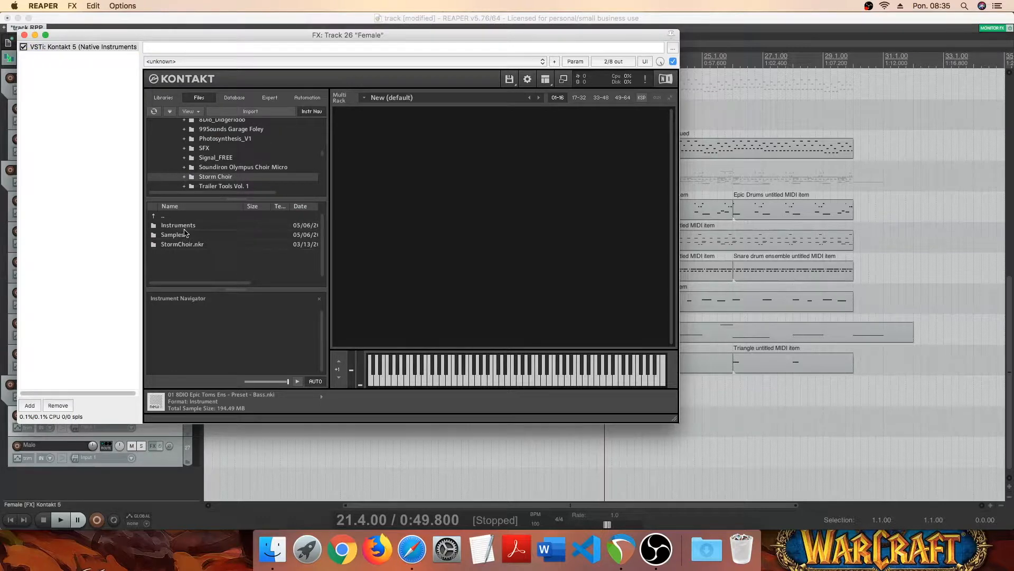
{"action": "double_click", "coordinate": [183, 228]}
{"action": "double_click", "coordinate": [183, 236]}
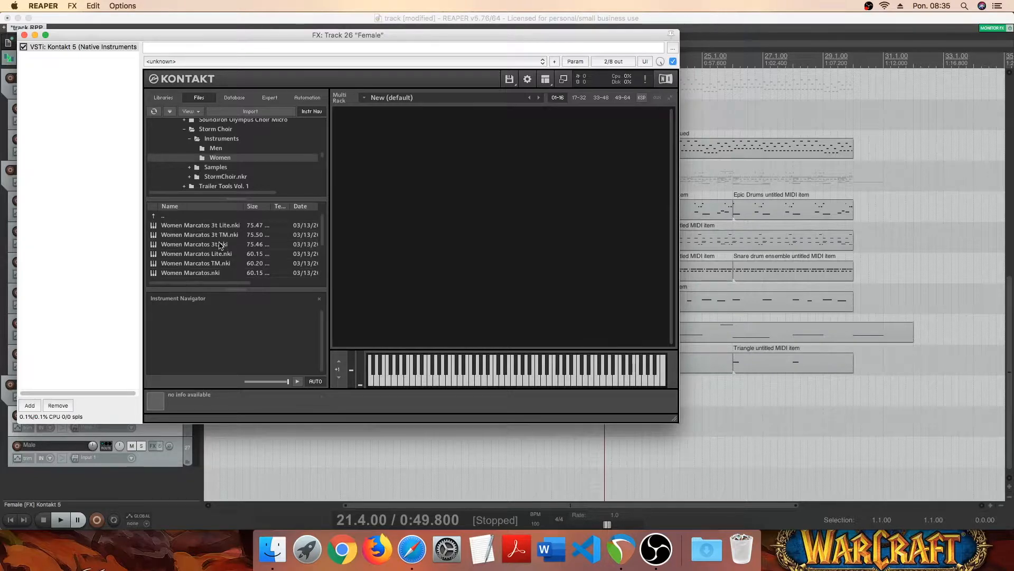
{"action": "left_click_drag", "start_coordinate": [177, 236], "coordinate": [462, 233]}
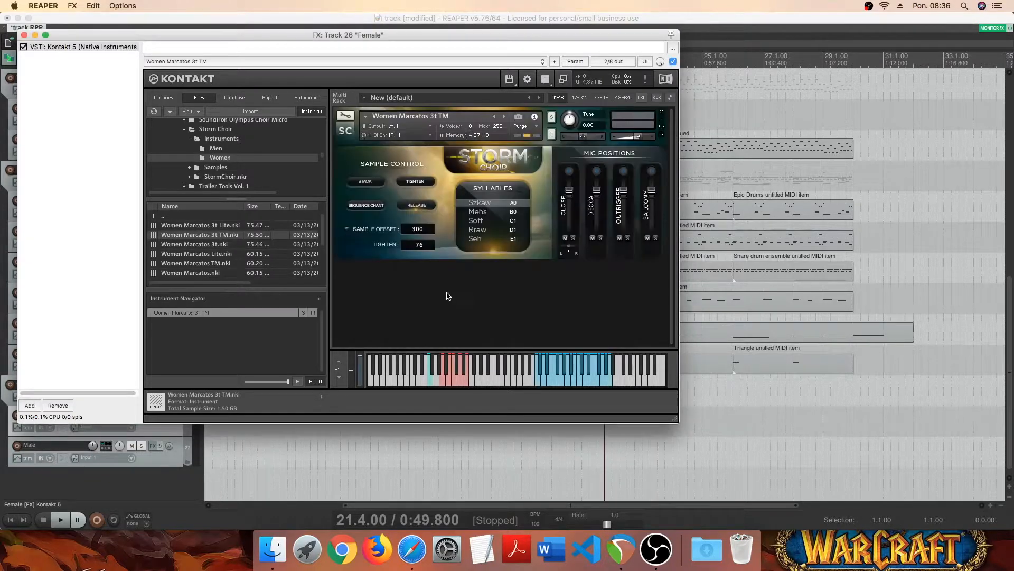
- Audition a few notes of the women's choir patch and close the Female track's instrument window
{"action": "left_click", "coordinate": [556, 387]}
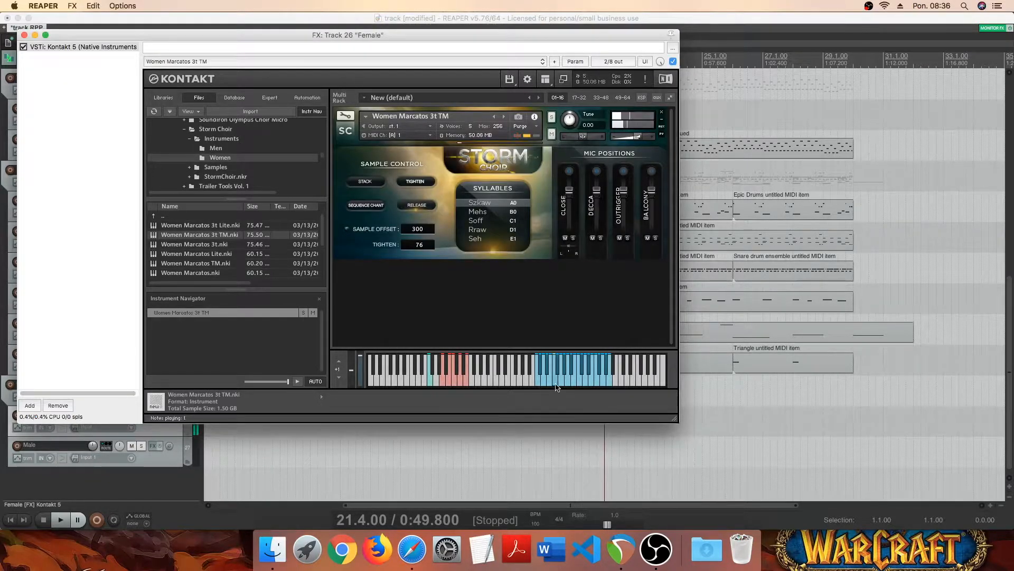
{"action": "left_click", "coordinate": [572, 387]}
{"action": "left_click", "coordinate": [587, 386]}
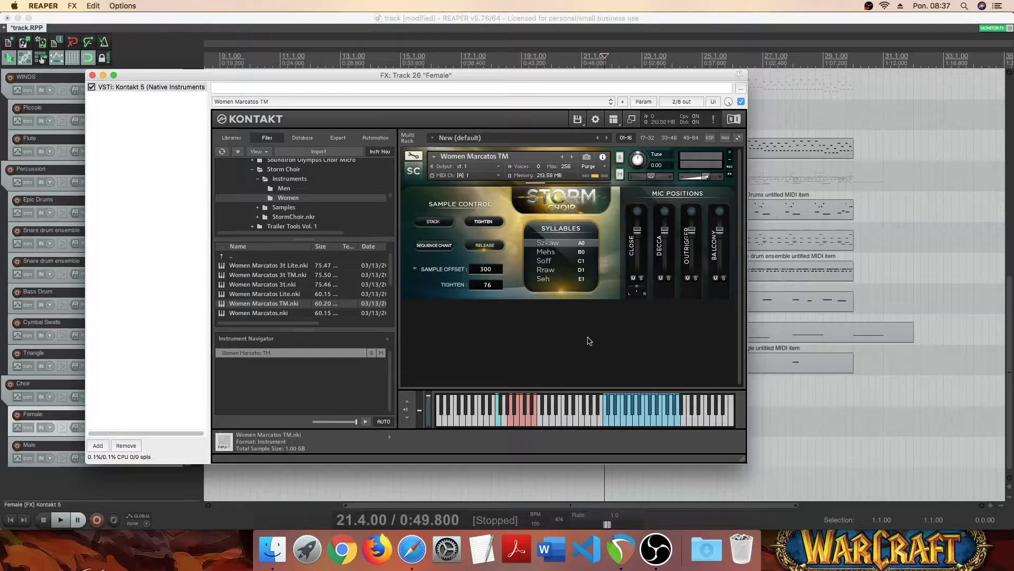
{"action": "left_click", "coordinate": [91, 76]}
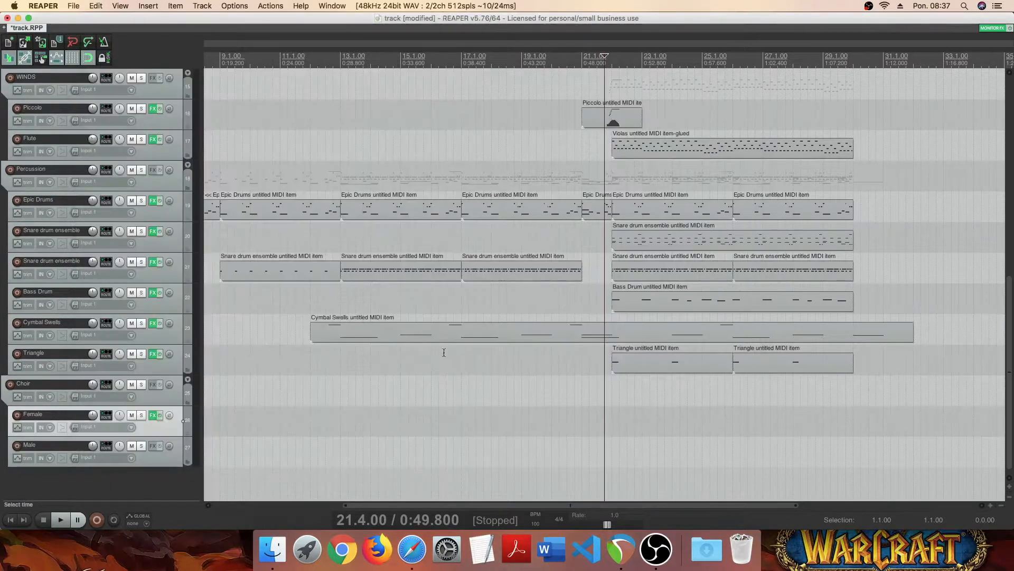
- Insert a new MIDI item spanning 22.1.00 to 32.1.00 and place it on the Female track
{"action": "left_click", "coordinate": [615, 455]}
{"action": "scroll", "coordinate": [616, 456], "scroll_direction": "up", "scroll_amount": 4}
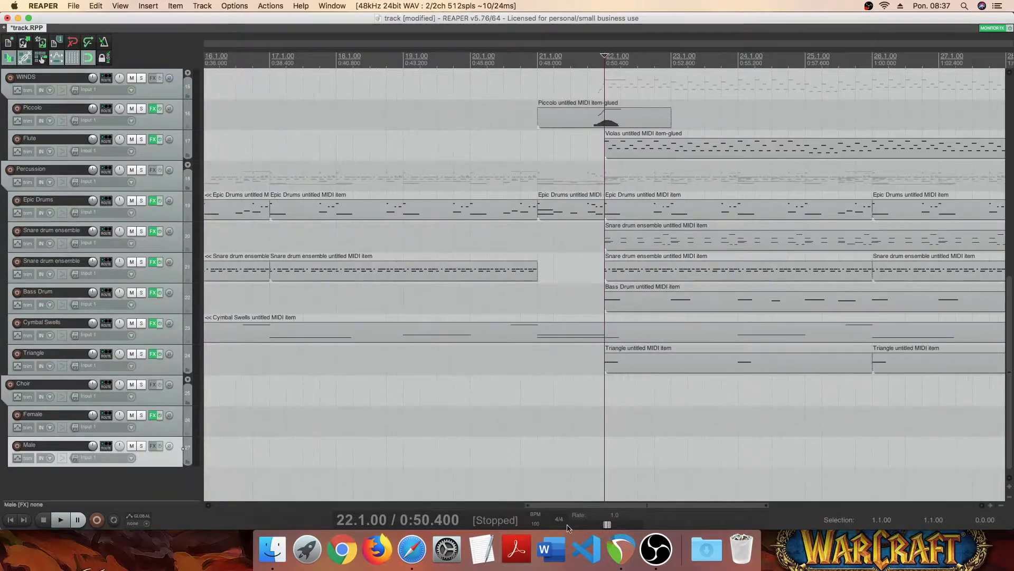
{"action": "left_click_drag", "start_coordinate": [583, 505], "coordinate": [692, 505]}
{"action": "scroll", "coordinate": [555, 413], "scroll_direction": "up", "scroll_amount": 1}
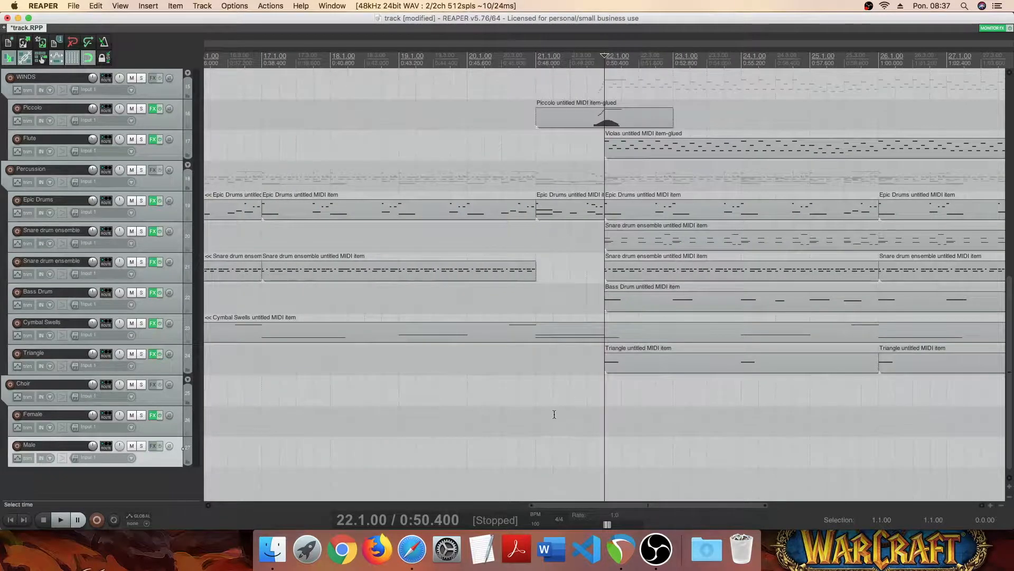
{"action": "left_click_drag", "start_coordinate": [567, 505], "coordinate": [648, 504]}
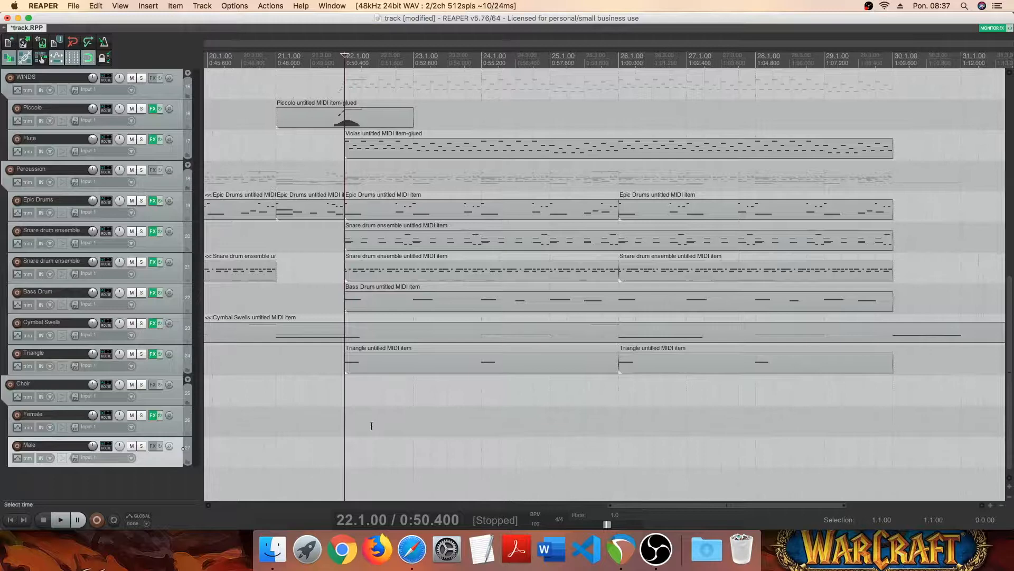
{"action": "left_click_drag", "start_coordinate": [348, 426], "coordinate": [909, 423]}
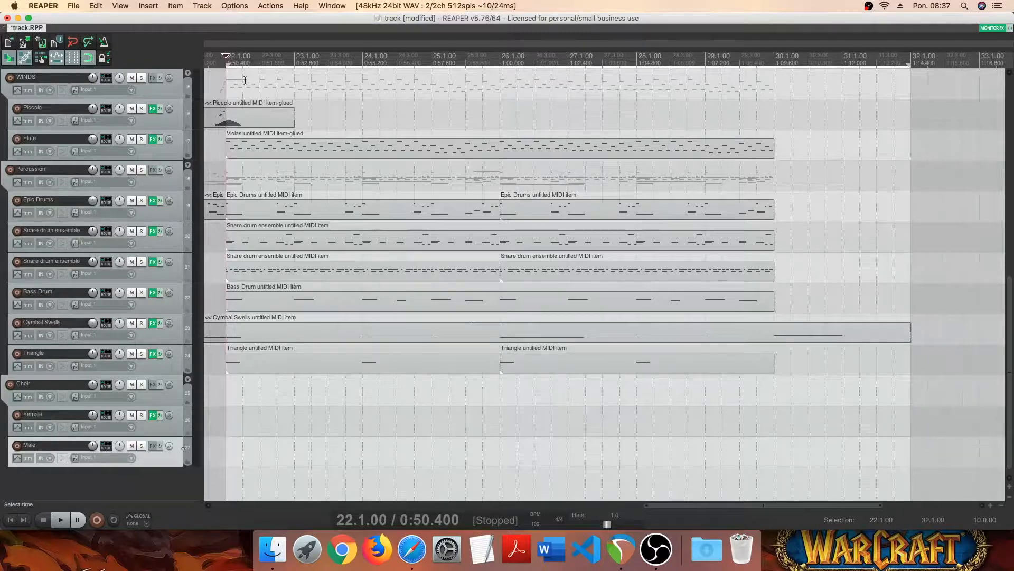
{"action": "left_click", "coordinate": [148, 6]}
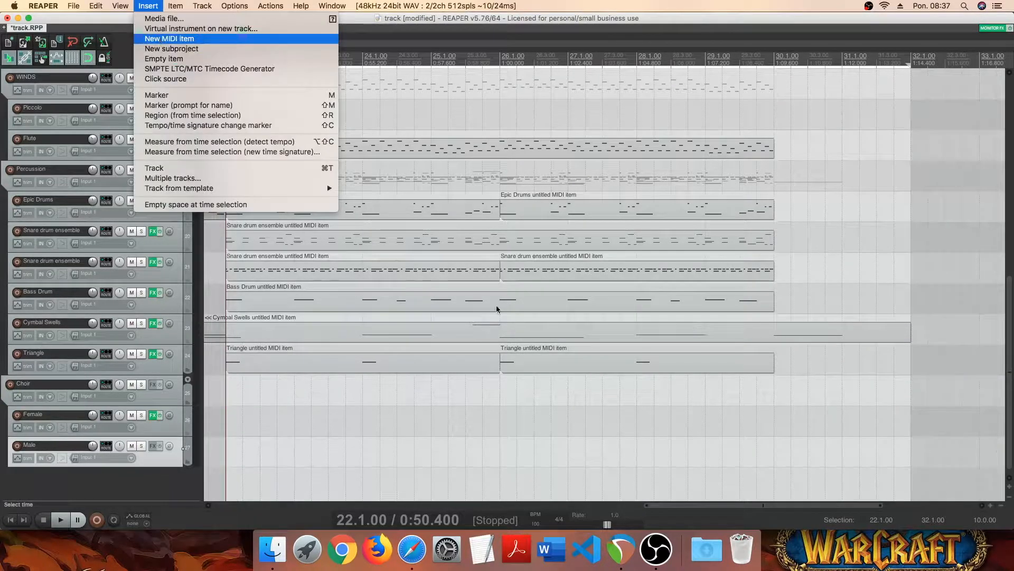
{"action": "left_click", "coordinate": [159, 39]}
{"action": "left_click", "coordinate": [260, 460]}
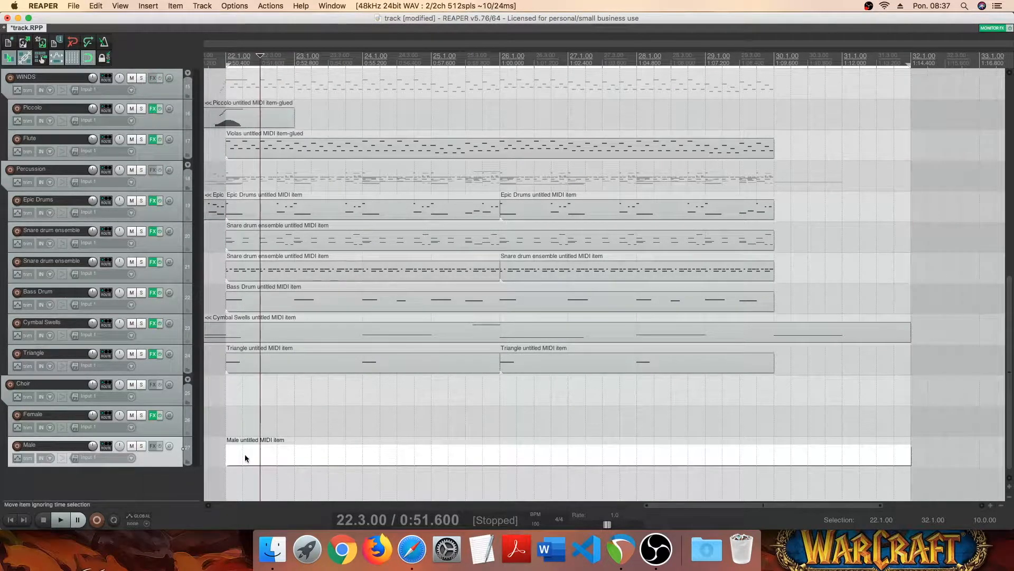
{"action": "left_click_drag", "start_coordinate": [245, 454], "coordinate": [244, 422]}
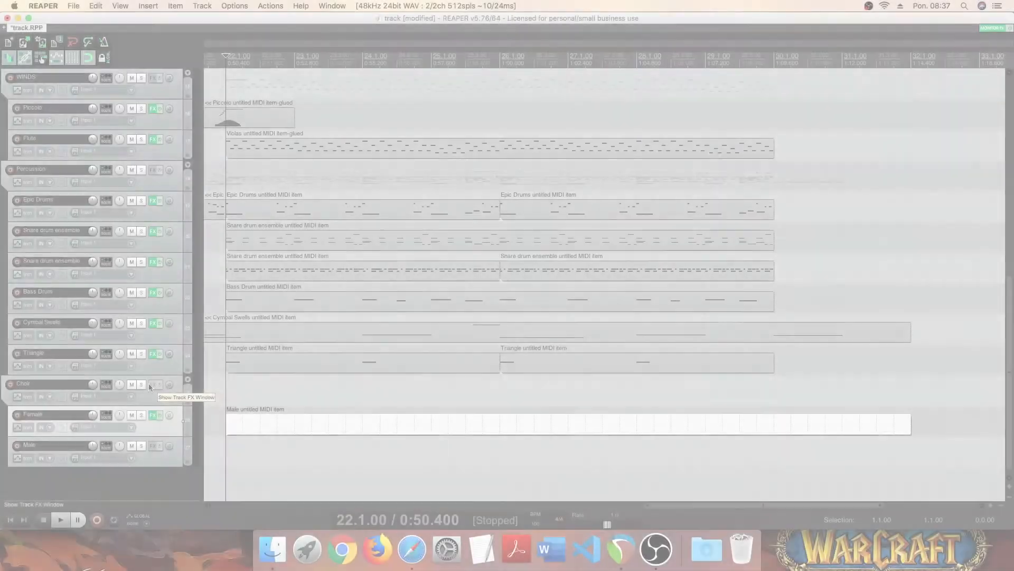
- Glue the two French Horns MIDI items starting at bars 22 and 26 into one item
{"action": "scroll", "coordinate": [146, 385], "scroll_direction": "up", "scroll_amount": 4}
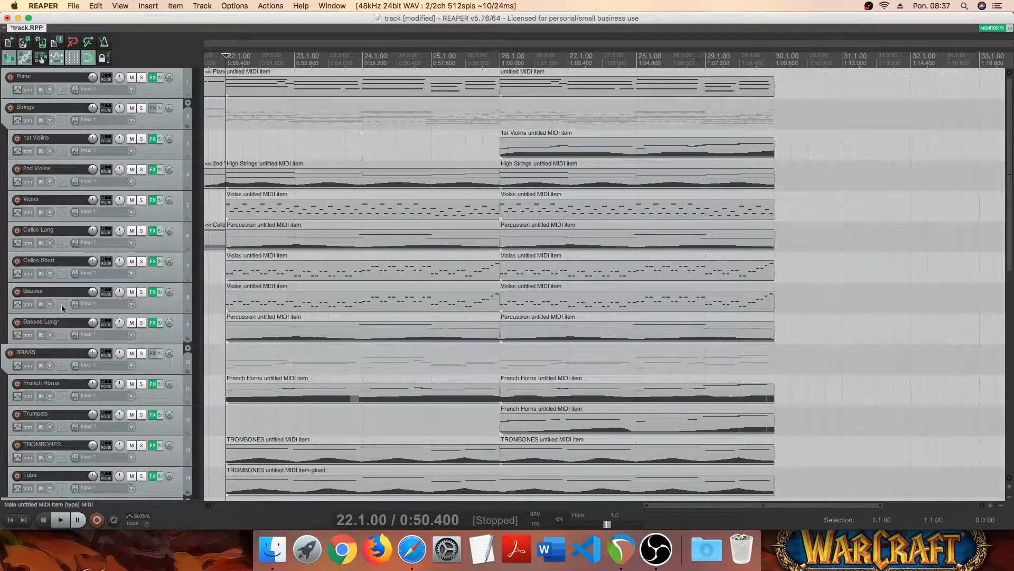
{"action": "scroll", "coordinate": [58, 398], "scroll_direction": "down", "scroll_amount": 1}
{"action": "left_click", "coordinate": [282, 365]}
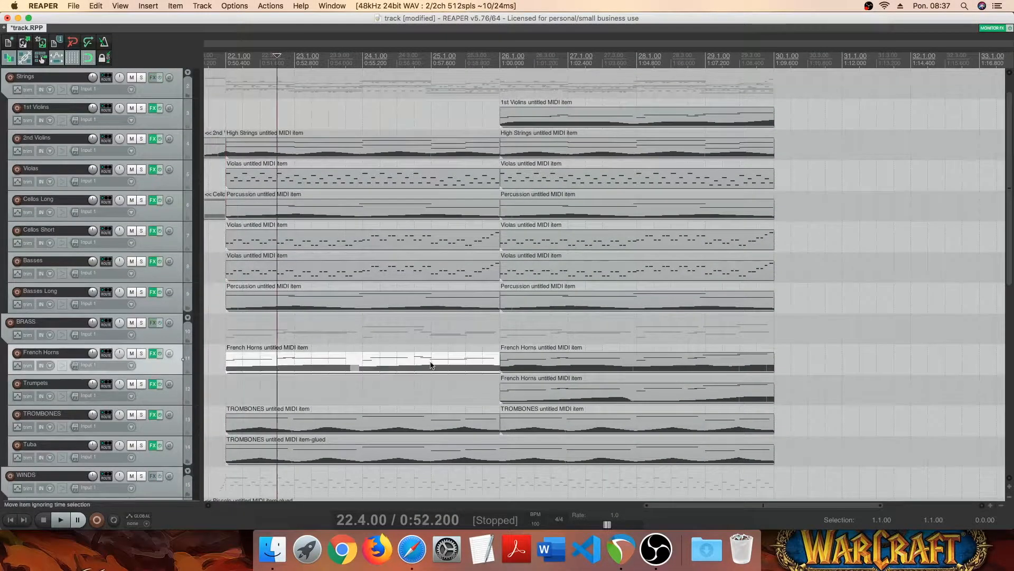
{"action": "left_click", "coordinate": [532, 364], "text": "shift"}
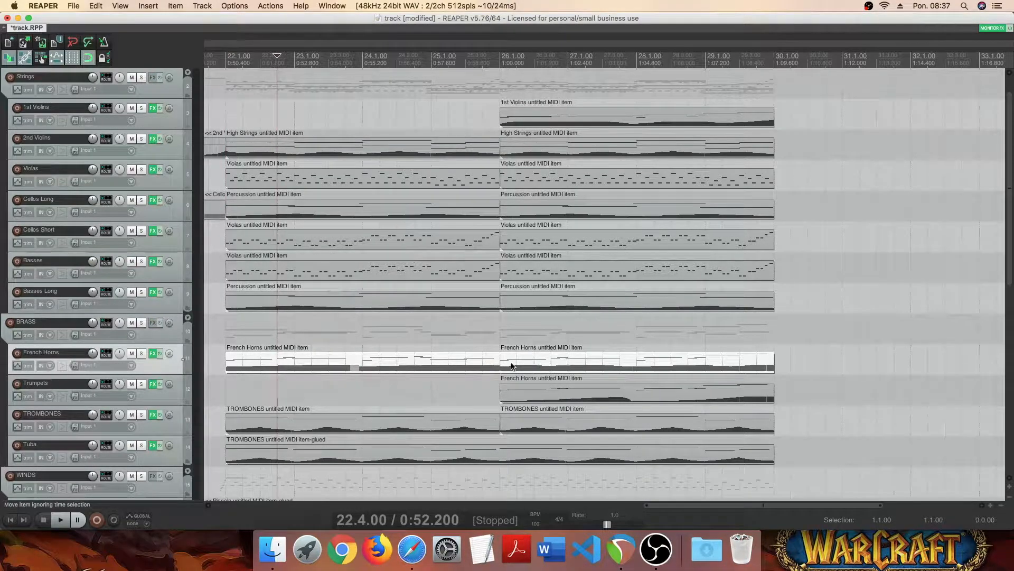
{"action": "right_click", "coordinate": [511, 365]}
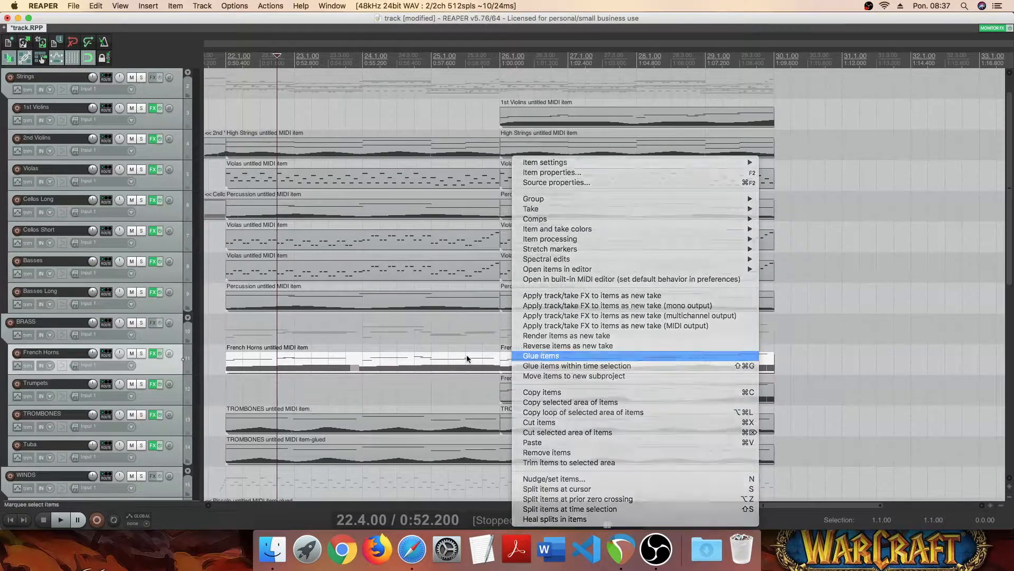
{"action": "left_click", "coordinate": [542, 351]}
- Copy all notes of the glued French Horns item and close its MIDI editor
{"action": "double_click", "coordinate": [352, 364]}
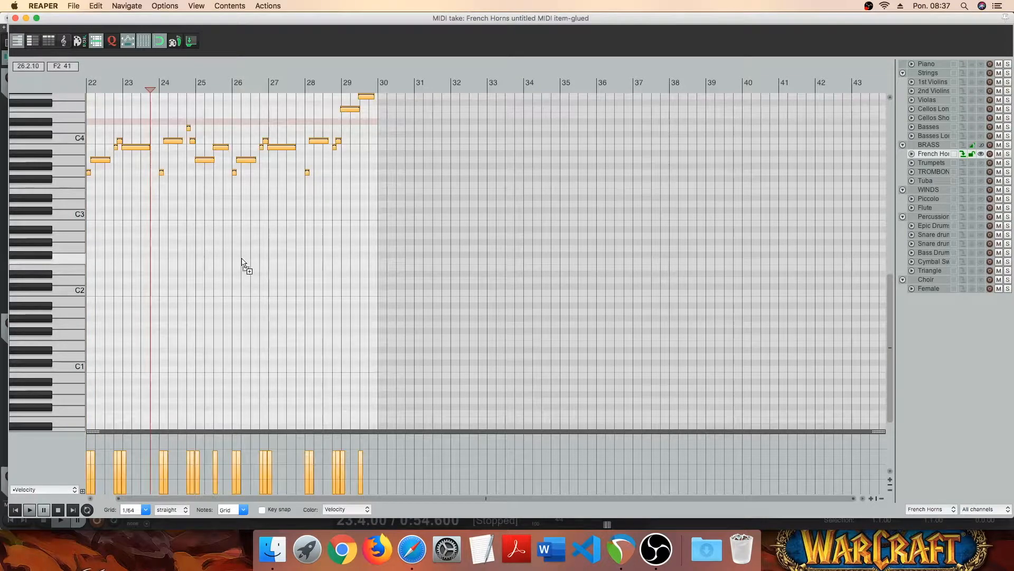
{"action": "scroll", "coordinate": [79, 214], "scroll_direction": "up", "scroll_amount": 3}
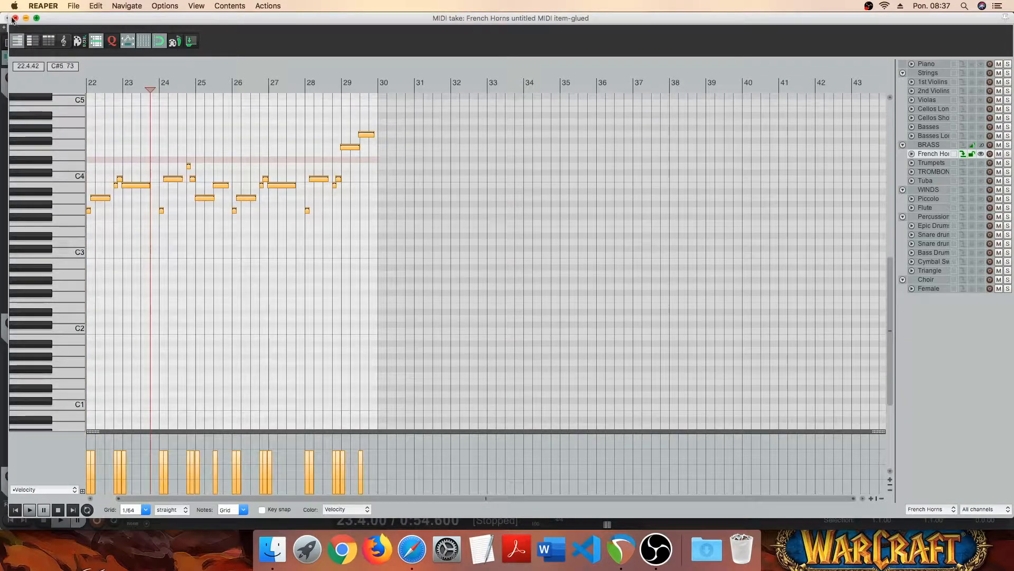
{"action": "left_click", "coordinate": [14, 19]}
- Solo the Female track and paste the French Horns notes into its MIDI item from bar 22
{"action": "scroll", "coordinate": [71, 334], "scroll_direction": "down", "scroll_amount": 10}
{"action": "left_click", "coordinate": [141, 415]}
{"action": "double_click", "coordinate": [286, 416]}
{"action": "left_click", "coordinate": [14, 508]}
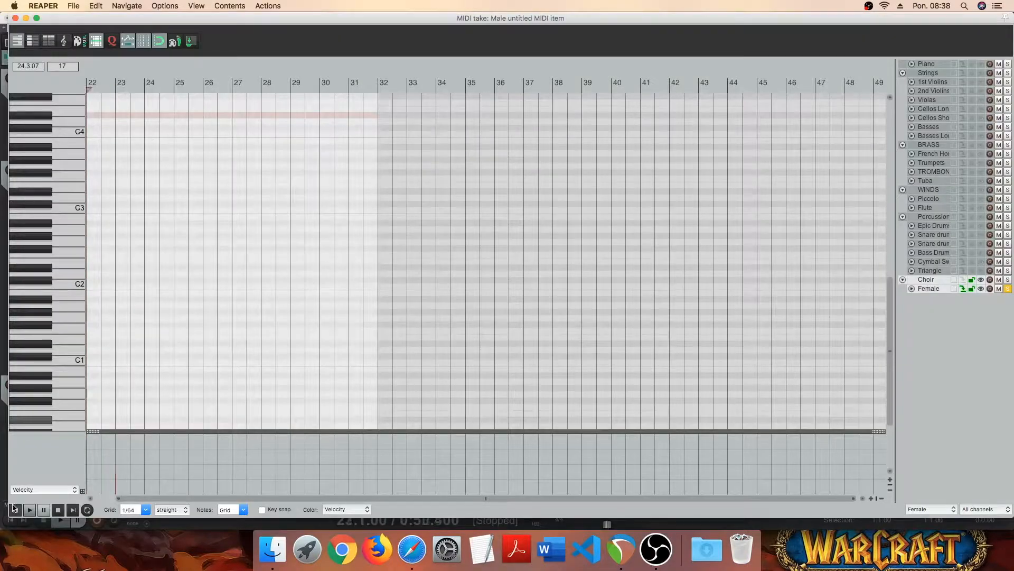
{"action": "key", "text": "super+v"}
{"action": "scroll", "coordinate": [278, 175], "scroll_direction": "up", "scroll_amount": 5}
{"action": "scroll", "coordinate": [30, 199], "scroll_direction": "up", "scroll_amount": 3}
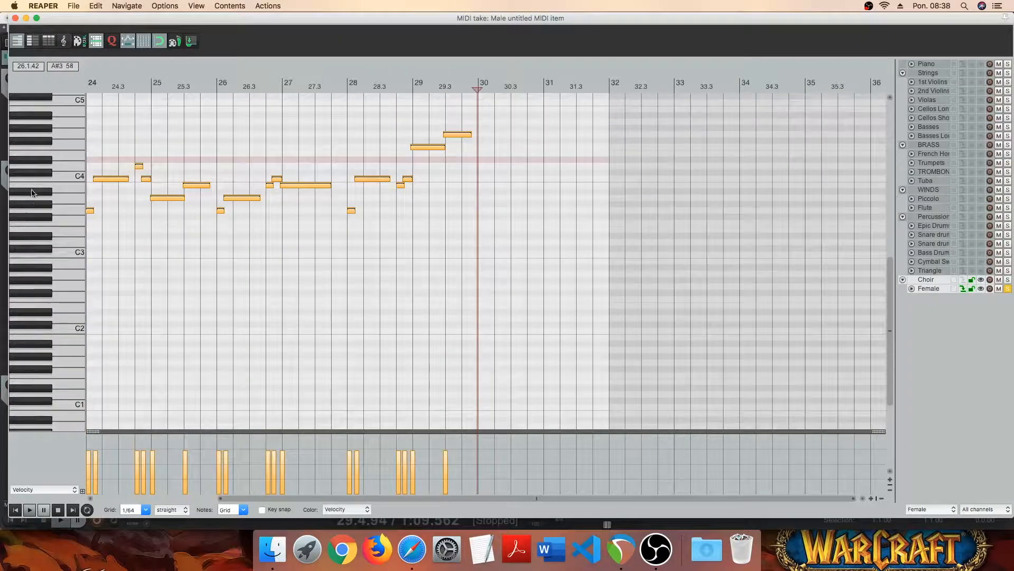
- Transpose all the pasted notes in the Female part up one octave
{"action": "scroll", "coordinate": [30, 199], "scroll_direction": "up", "scroll_amount": 3}
{"action": "left_click_drag", "start_coordinate": [431, 499], "coordinate": [310, 499]}
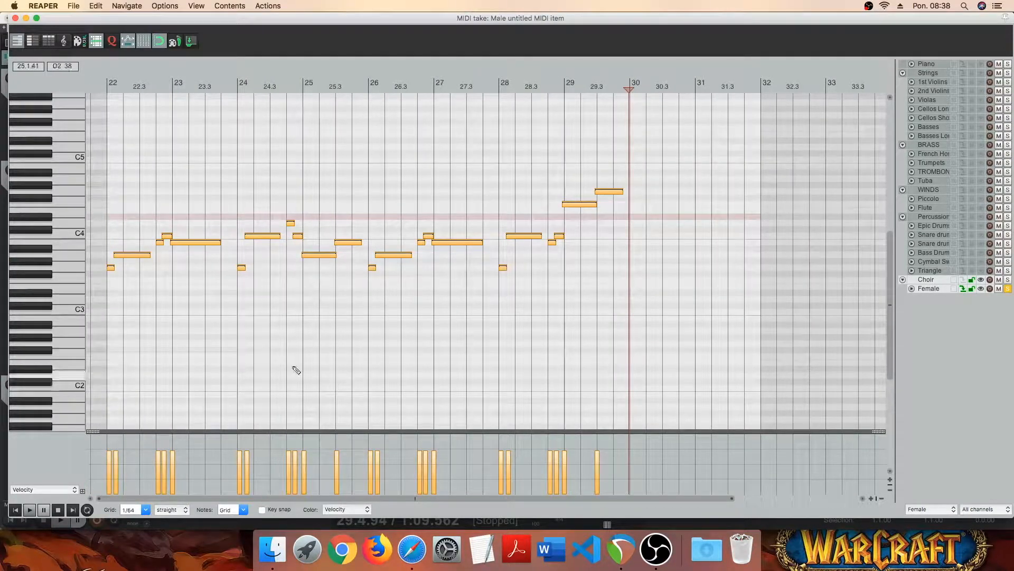
{"action": "scroll", "coordinate": [298, 334], "scroll_direction": "up", "scroll_amount": 2}
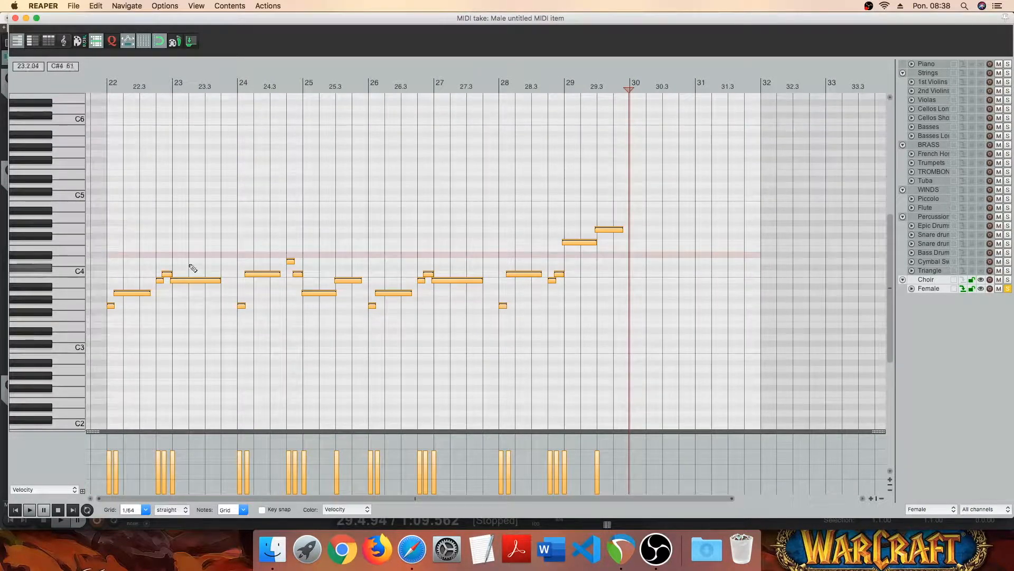
{"action": "left_click_drag", "start_coordinate": [180, 280], "coordinate": [176, 202]}
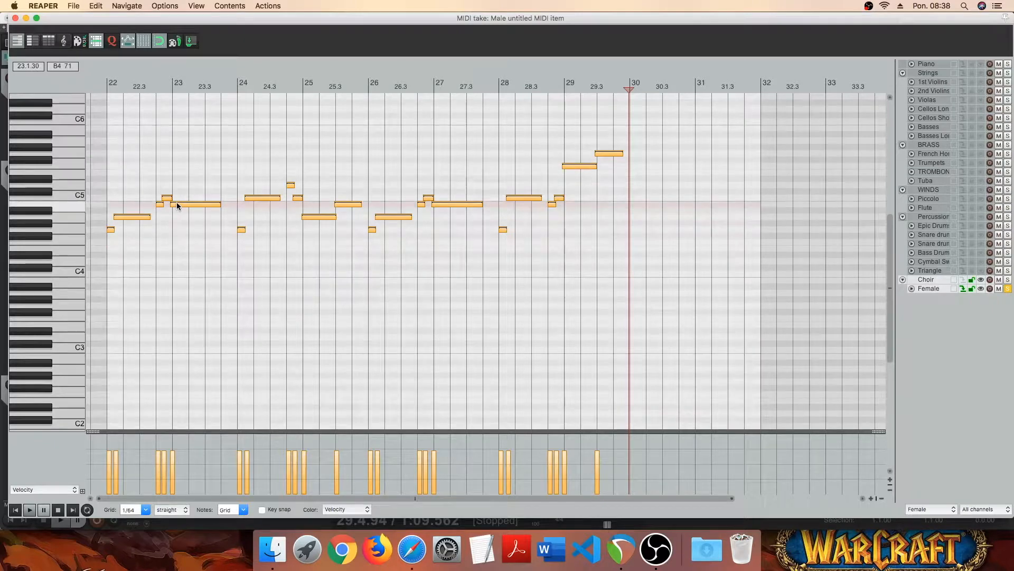
{"action": "scroll", "coordinate": [39, 253], "scroll_direction": "up", "scroll_amount": 2}
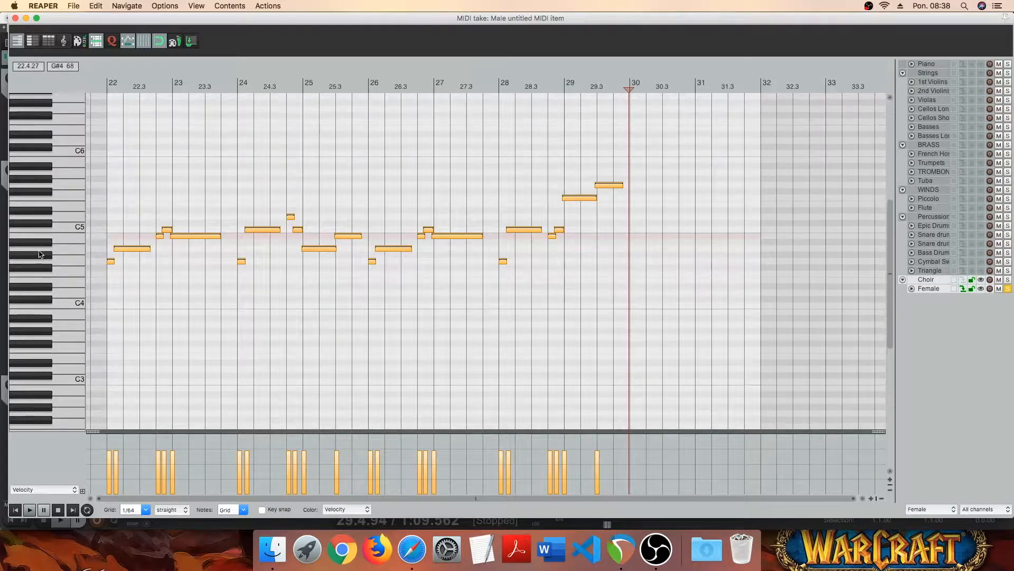
{"action": "scroll", "coordinate": [40, 254], "scroll_direction": "up", "scroll_amount": 1}
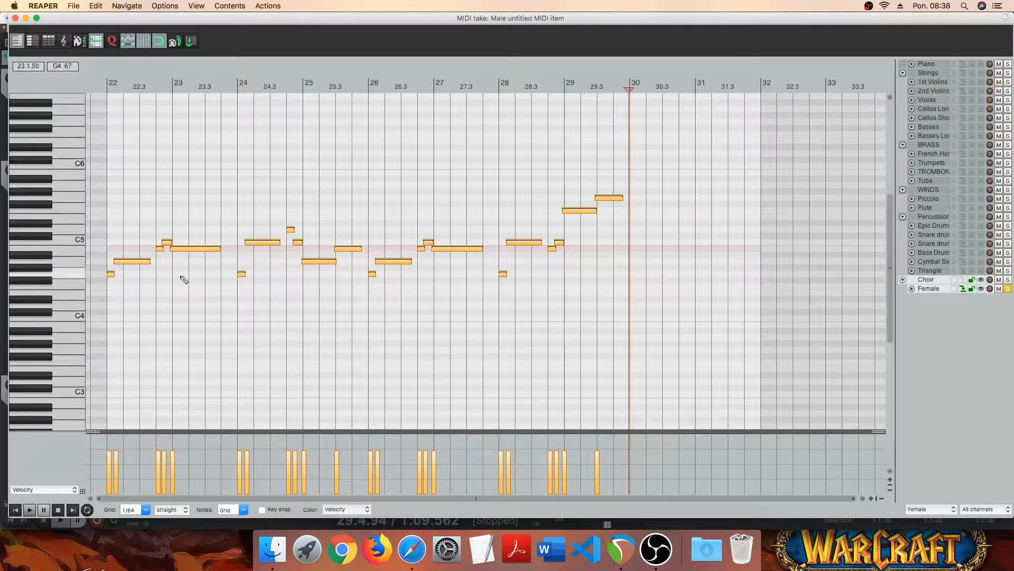
{"action": "scroll", "coordinate": [289, 254], "scroll_direction": "up", "scroll_amount": 1}
{"action": "scroll", "coordinate": [289, 263], "scroll_direction": "up", "scroll_amount": 1}
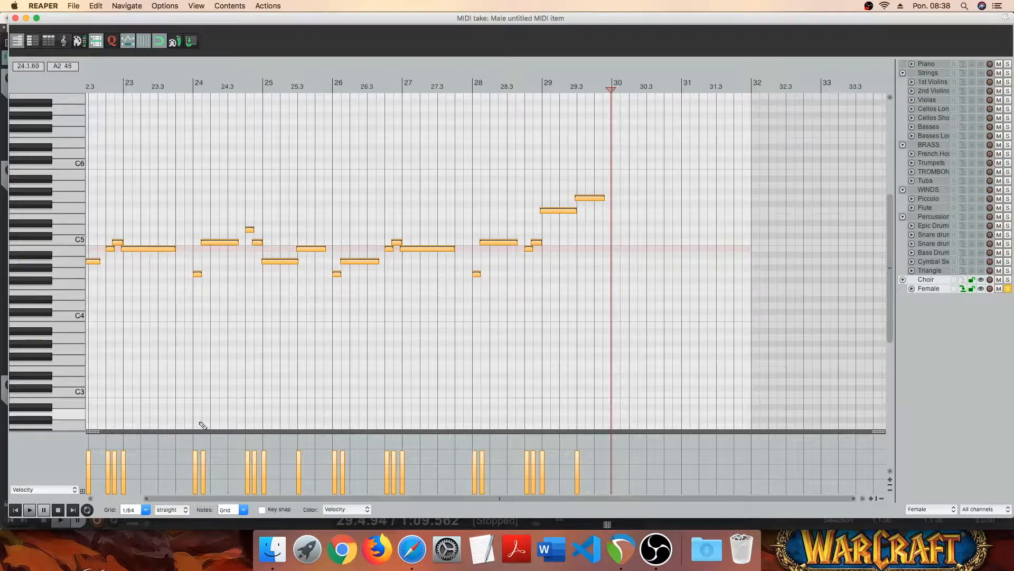
- Raise the long note at bar 25 to F5 and the note following it to D5
{"action": "left_click", "coordinate": [15, 509]}
{"action": "left_click", "coordinate": [262, 242]}
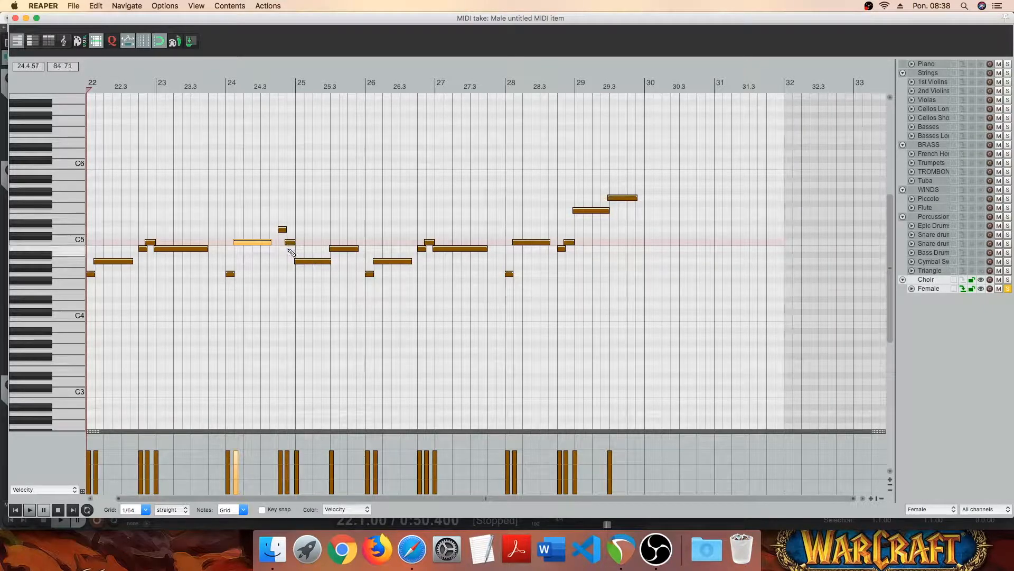
{"action": "left_click_drag", "start_coordinate": [301, 261], "coordinate": [309, 214]}
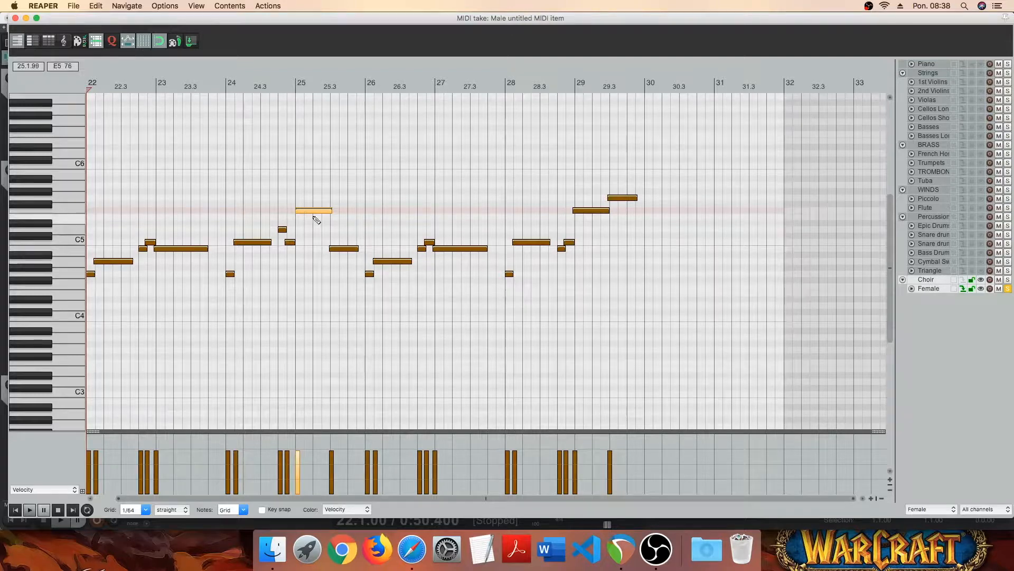
{"action": "left_click_drag", "start_coordinate": [342, 252], "coordinate": [340, 234]}
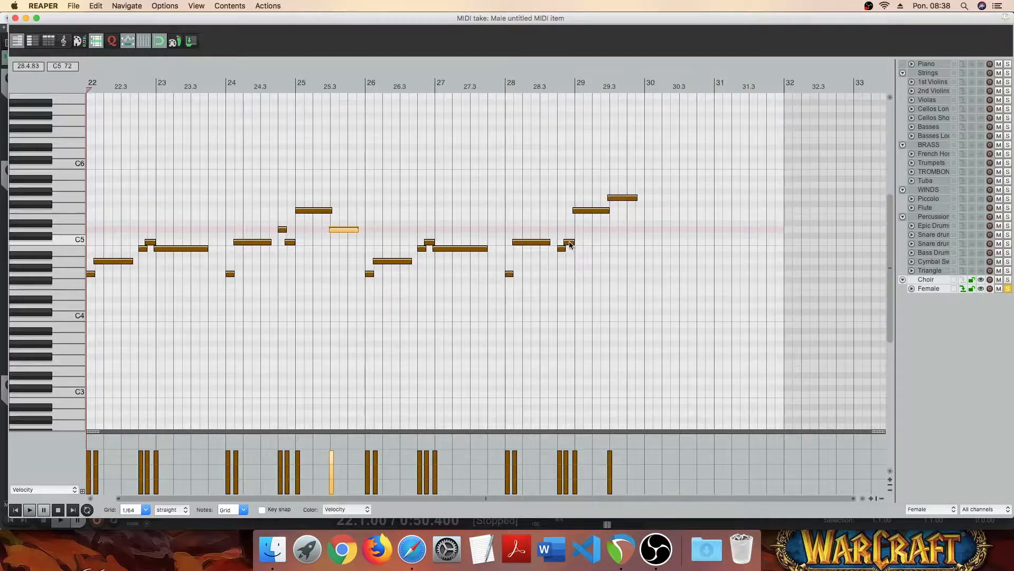
- Add an A5 note at bar 30 after the final G5 and play back the Female melody from bar 22
{"action": "left_click", "coordinate": [590, 211]}
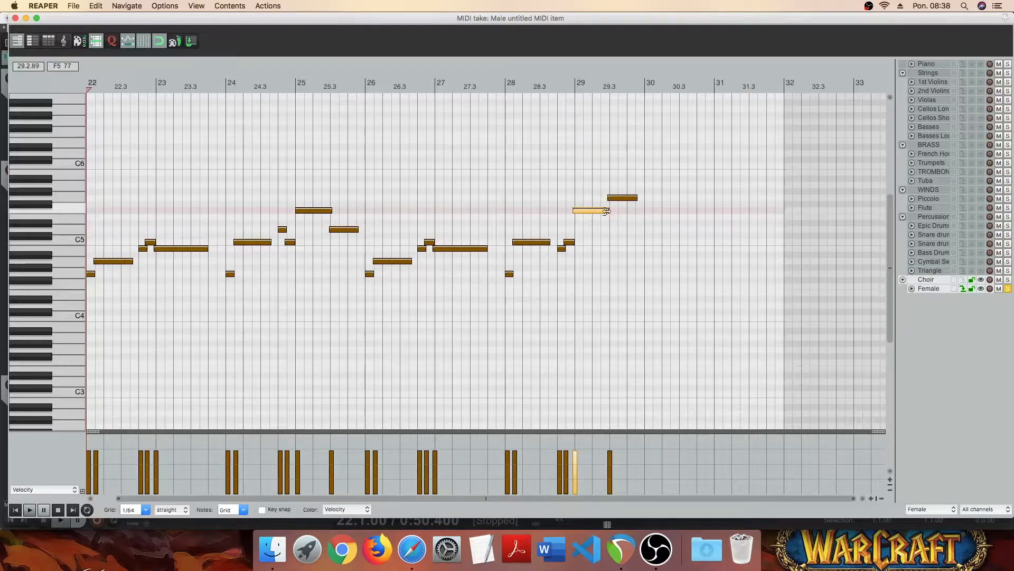
{"action": "left_click", "coordinate": [620, 199]}
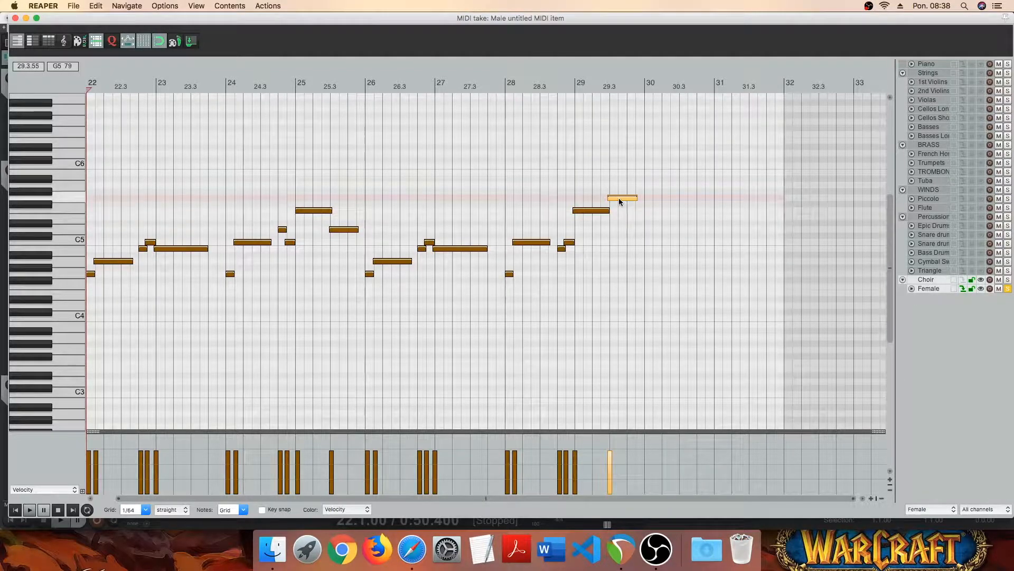
{"action": "left_click", "coordinate": [647, 183]}
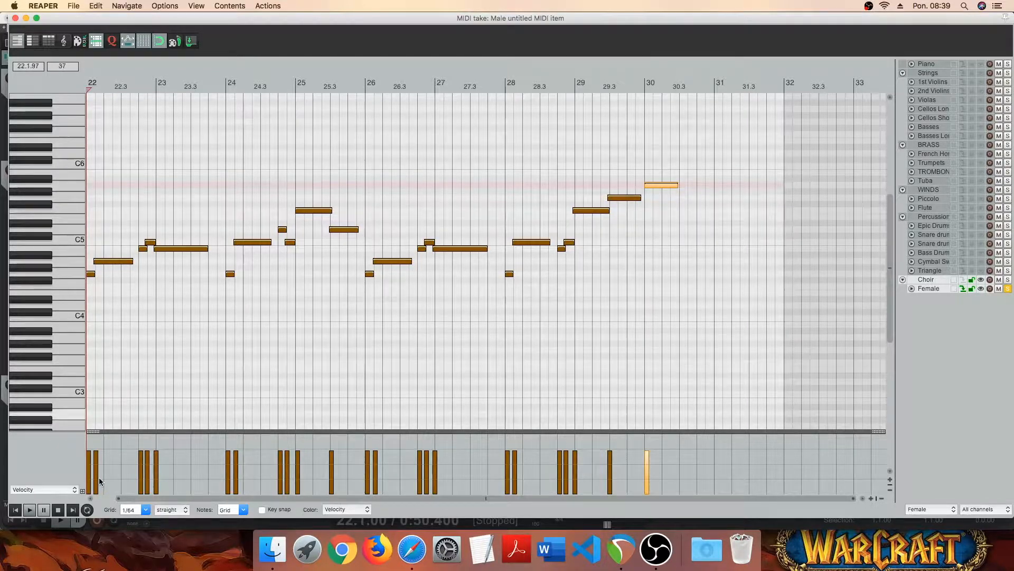
{"action": "left_click", "coordinate": [30, 510]}
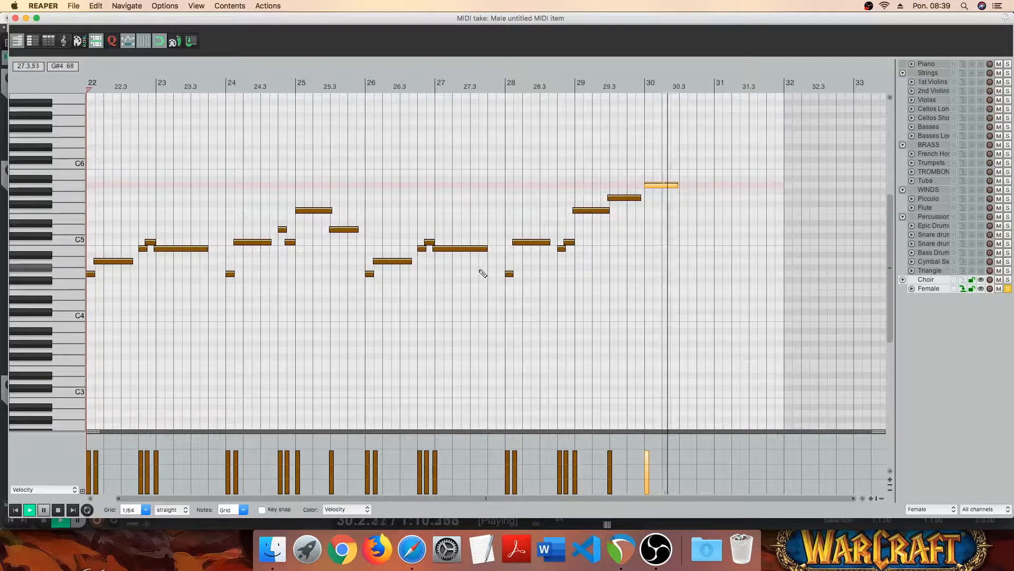
- Stop playback and trim the starts of the notes following the short pickup notes in the Female melody to remove their overlaps
{"action": "key", "text": "space"}
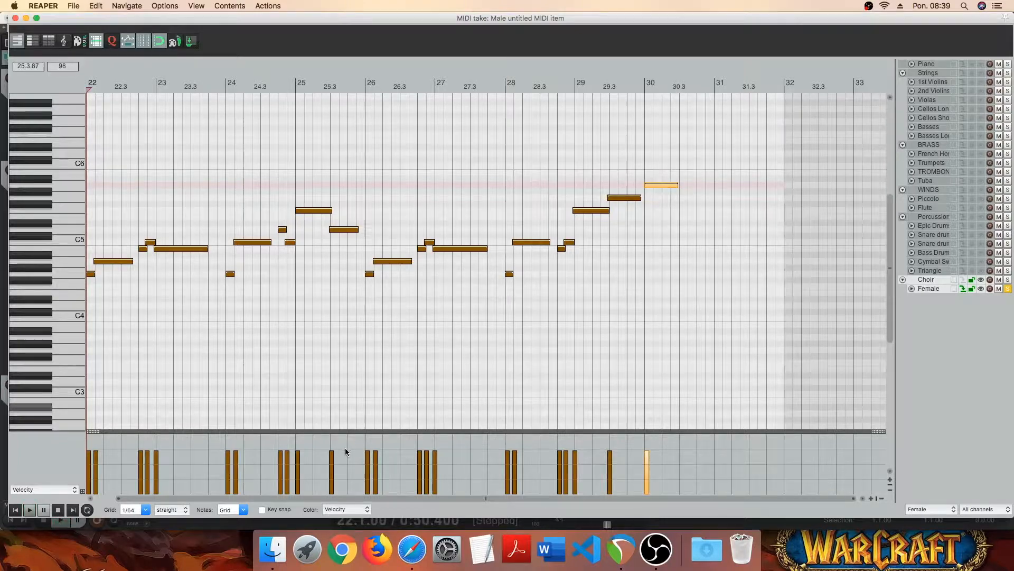
{"action": "scroll", "coordinate": [403, 302], "scroll_direction": "up", "scroll_amount": 4}
{"action": "scroll", "coordinate": [269, 257], "scroll_direction": "down", "scroll_amount": 3}
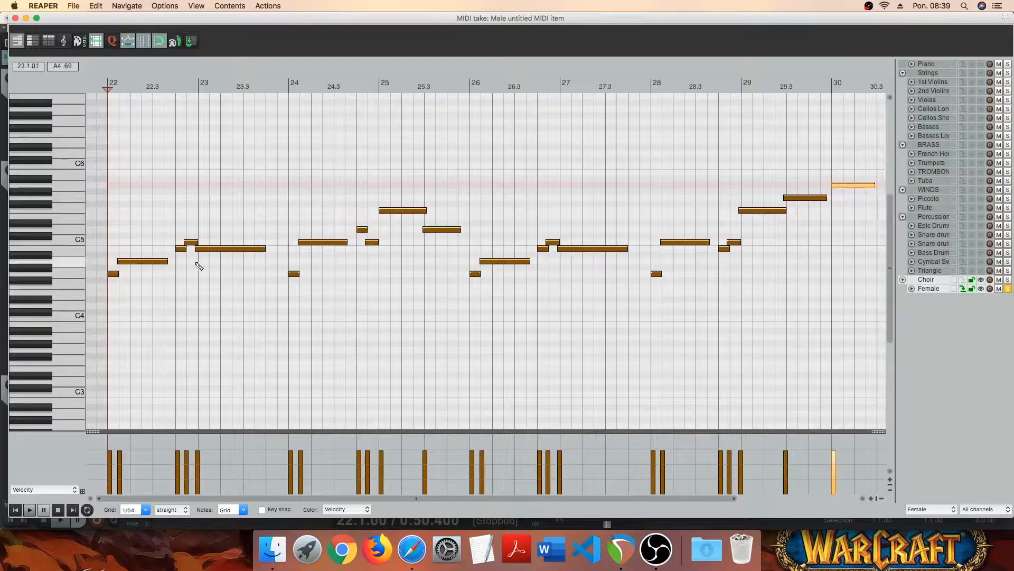
{"action": "mouse_move", "coordinate": [130, 239]}
{"action": "left_mouse_down"}
{"action": "mouse_move", "coordinate": [150, 262]}
{"action": "mouse_move", "coordinate": [225, 260]}
{"action": "left_mouse_up"}
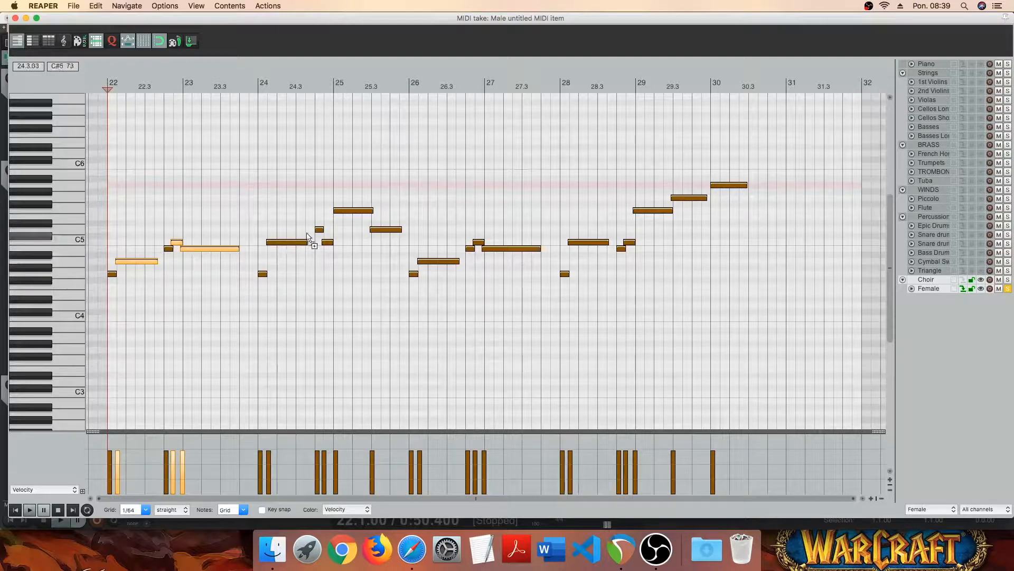
{"action": "mouse_move", "coordinate": [319, 237]}
{"action": "left_mouse_down"}
{"action": "mouse_move", "coordinate": [328, 259]}
{"action": "mouse_move", "coordinate": [296, 248]}
{"action": "left_mouse_up"}
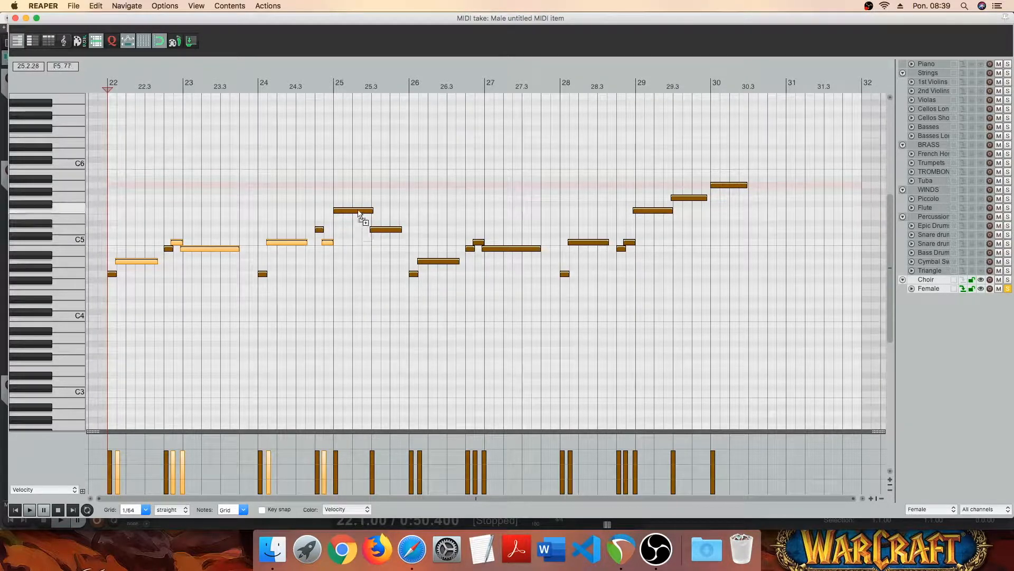
{"action": "mouse_move", "coordinate": [385, 228]}
{"action": "left_mouse_down"}
{"action": "mouse_move", "coordinate": [404, 256]}
{"action": "mouse_move", "coordinate": [527, 259]}
{"action": "left_mouse_up"}
{"action": "left_click_drag", "start_coordinate": [590, 233], "coordinate": [608, 249]}
{"action": "left_click_drag", "start_coordinate": [625, 240], "coordinate": [630, 243]}
{"action": "left_click_drag", "start_coordinate": [655, 191], "coordinate": [689, 218]}
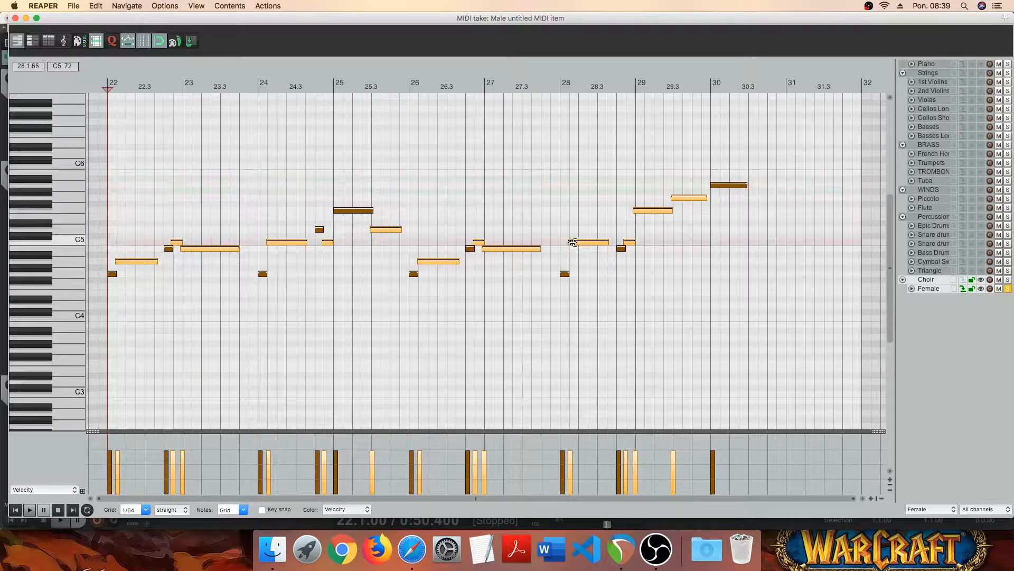
{"action": "left_click_drag", "start_coordinate": [573, 243], "coordinate": [575, 243]}
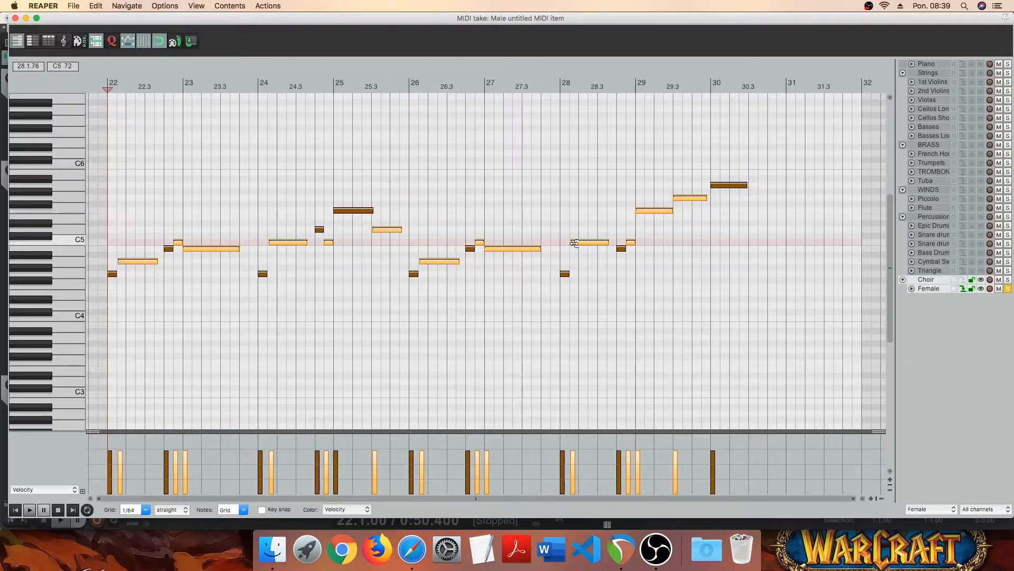
- Shorten the B4 note at 28.4 and the G4 note at bar 28, and close the MIDI editor
{"action": "left_click", "coordinate": [622, 259]}
{"action": "left_click_drag", "start_coordinate": [625, 249], "coordinate": [623, 248]}
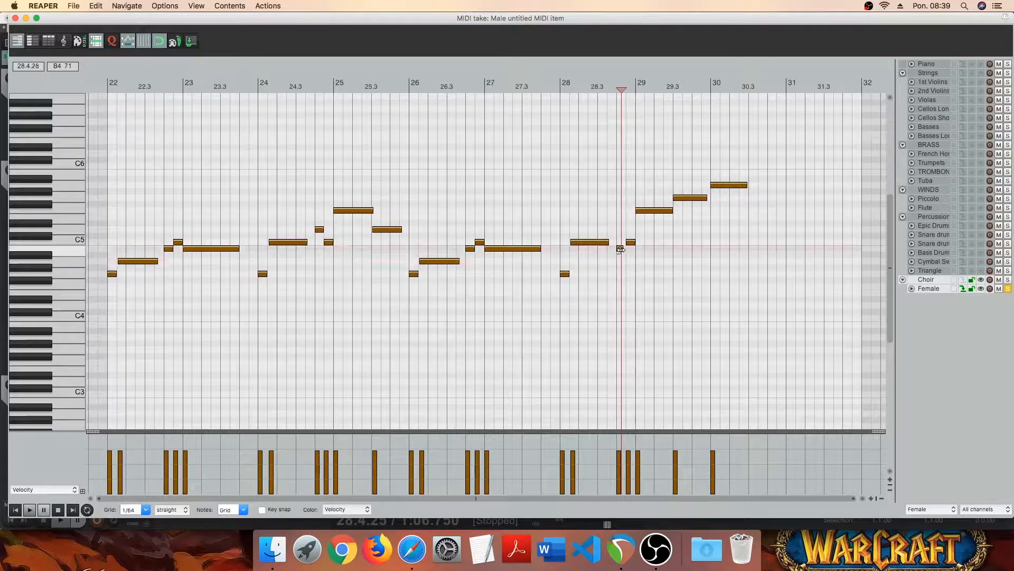
{"action": "left_click", "coordinate": [566, 275]}
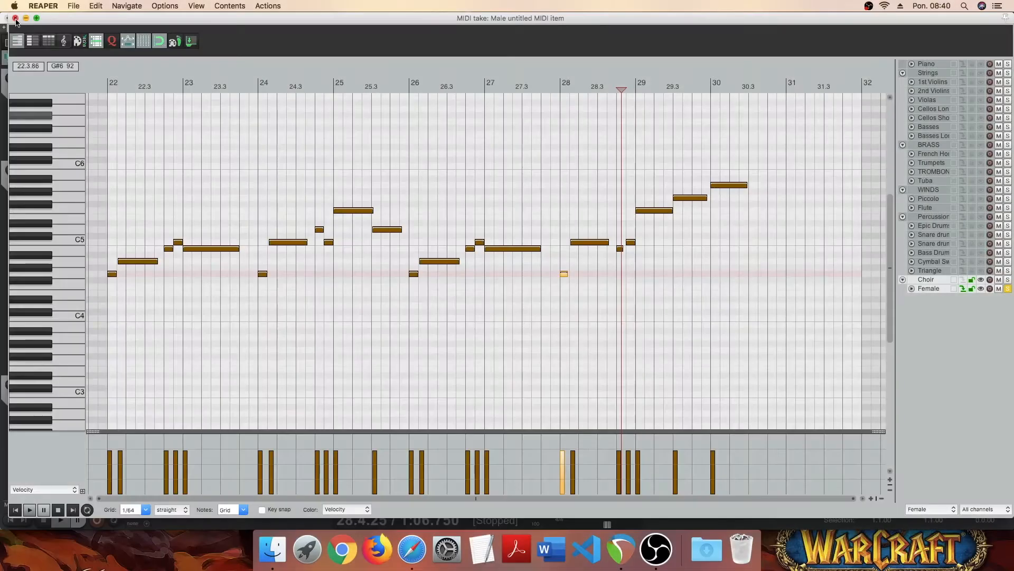
{"action": "left_click", "coordinate": [15, 18]}
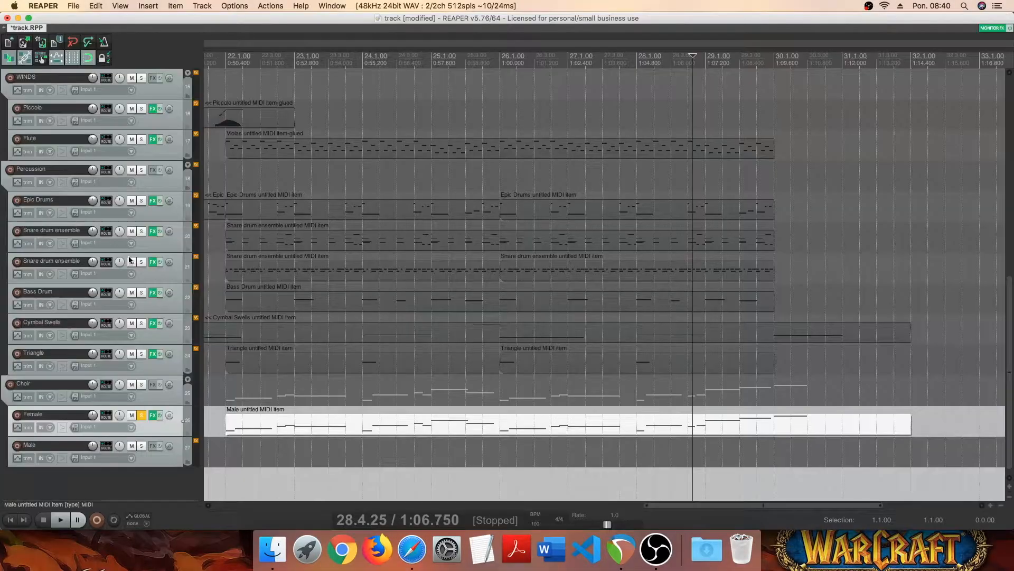
- Update the sample pool of the Female track's Women Marcatos TM patch in Kontakt and close its FX window
{"action": "left_click", "coordinate": [152, 415]}
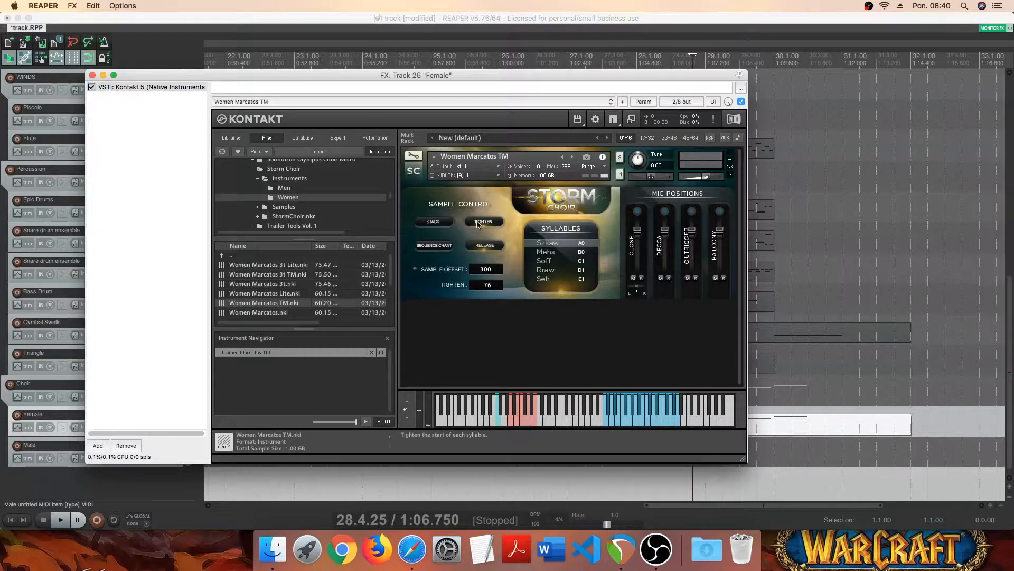
{"action": "left_click", "coordinate": [440, 224]}
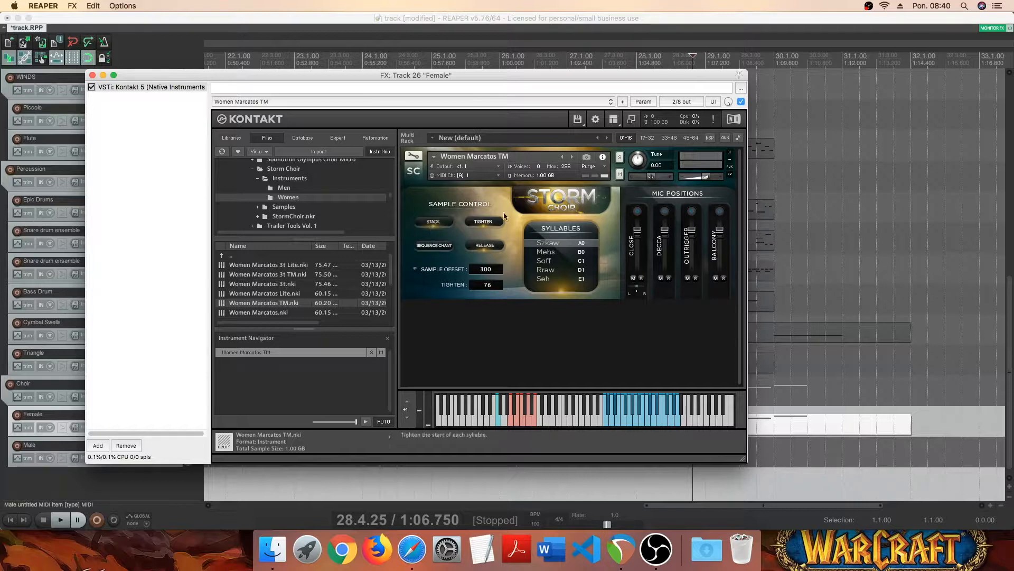
{"action": "left_click", "coordinate": [592, 166]}
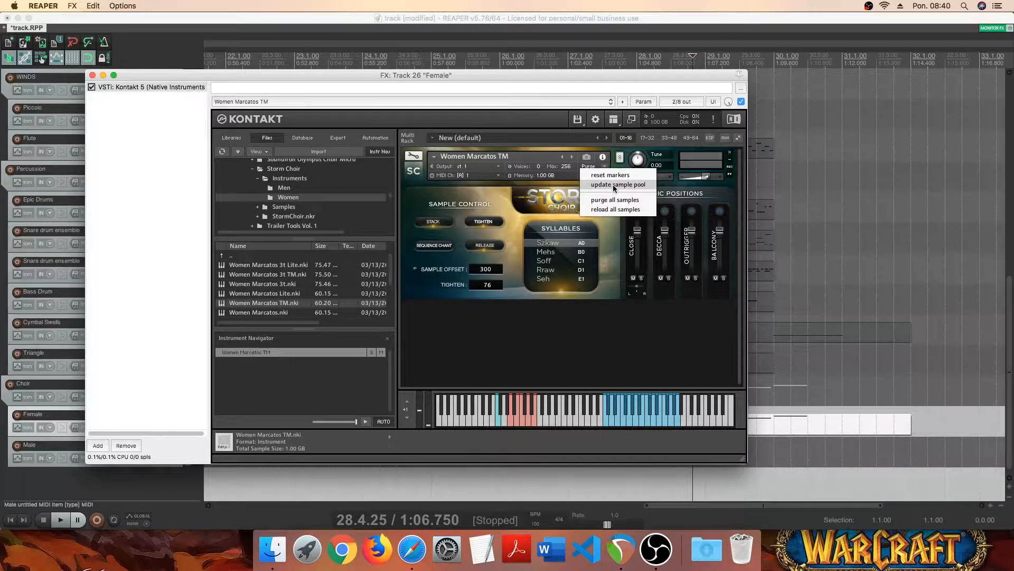
{"action": "left_click", "coordinate": [615, 186]}
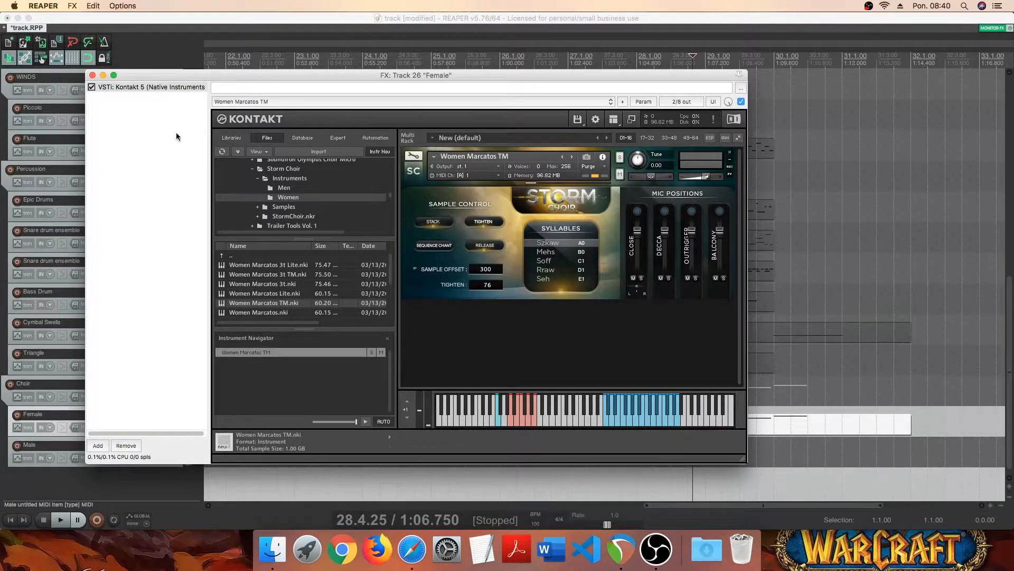
{"action": "left_click", "coordinate": [92, 75]}
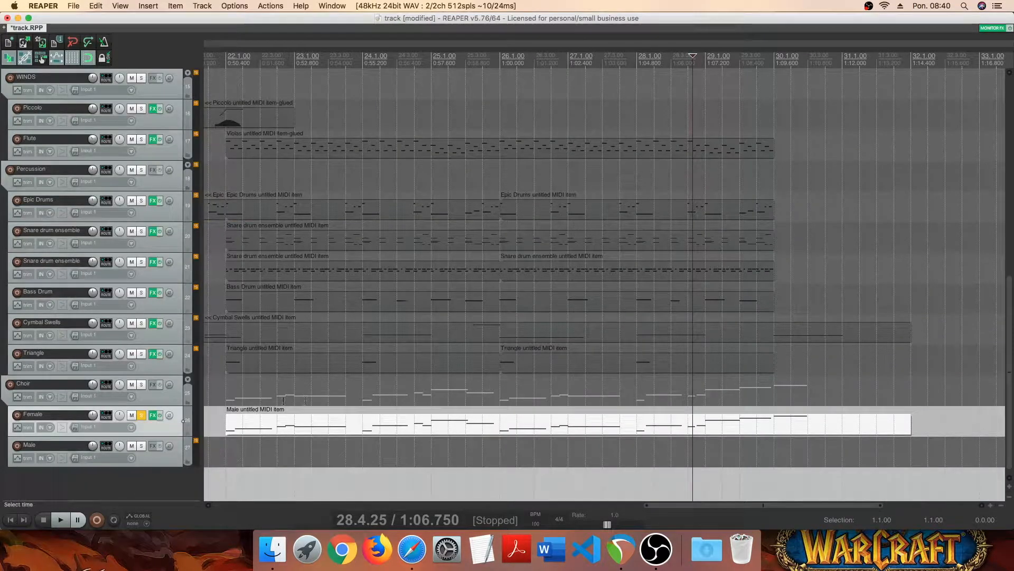
- Arrange the Female MIDI editor alongside the track's Kontakt window and examine the syllable keyswitches
{"action": "double_click", "coordinate": [257, 425]}
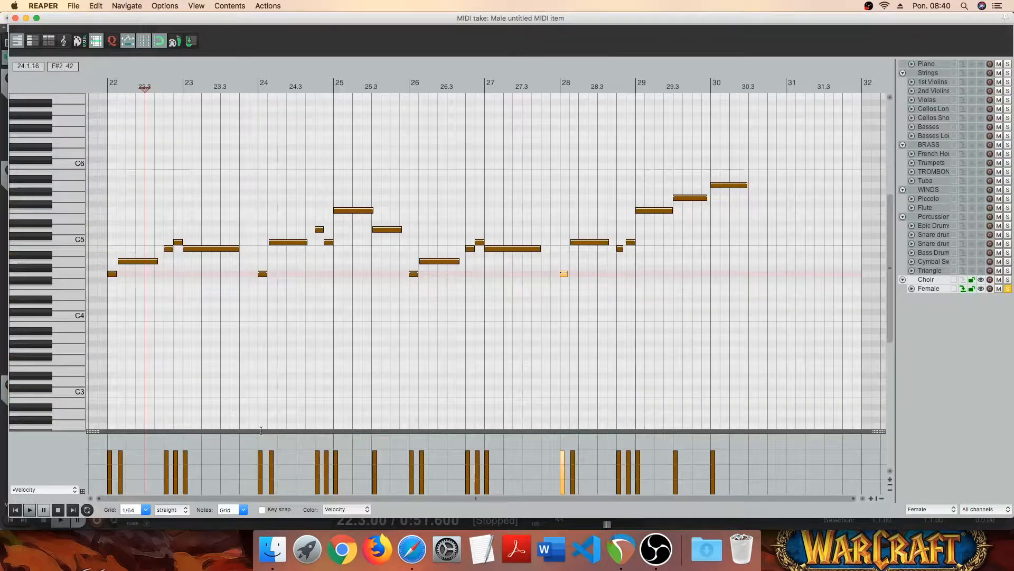
{"action": "left_click", "coordinate": [15, 509]}
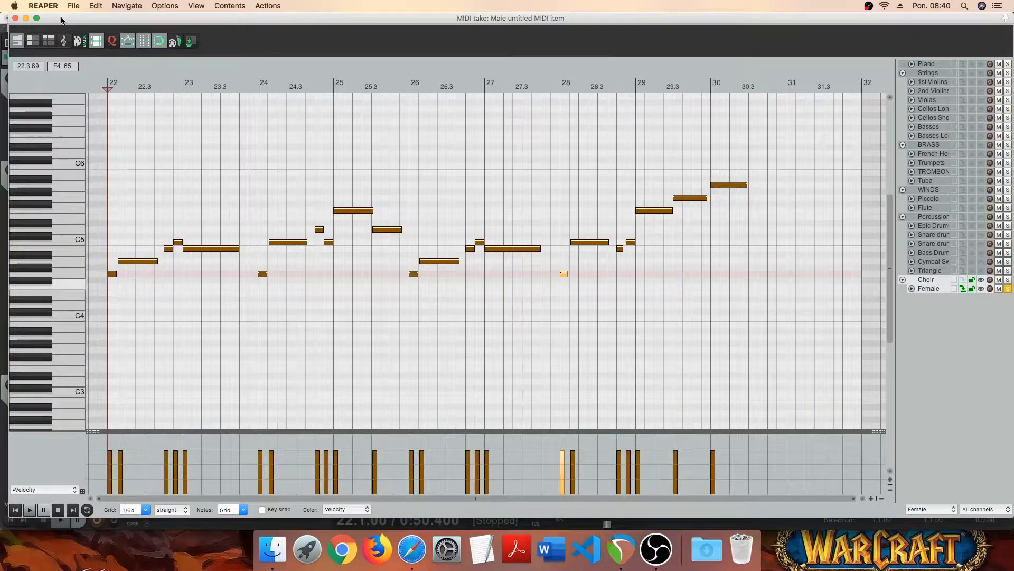
{"action": "left_click_drag", "start_coordinate": [61, 20], "coordinate": [250, 77]}
{"action": "left_click", "coordinate": [152, 414]}
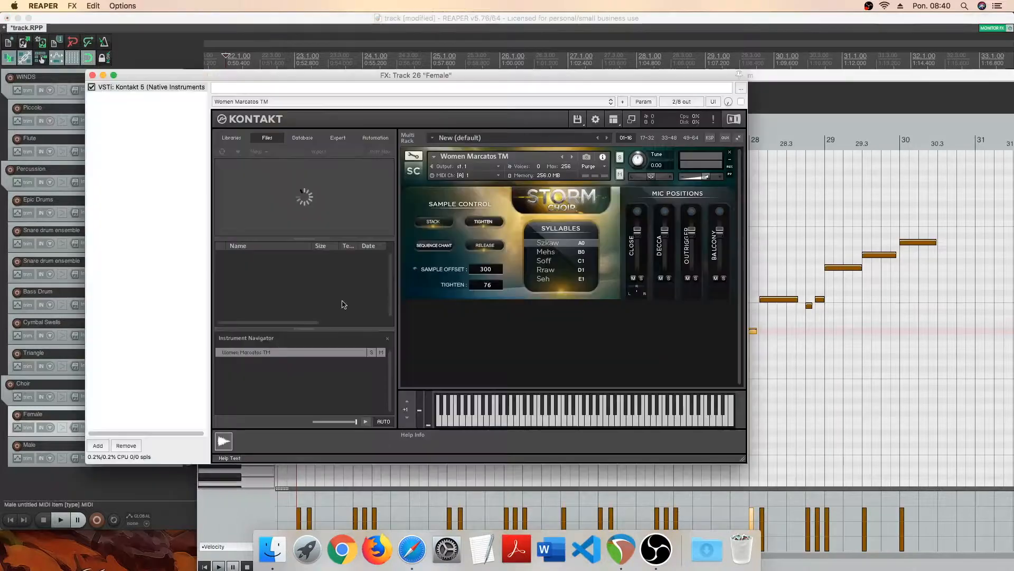
{"action": "left_click_drag", "start_coordinate": [535, 75], "coordinate": [461, 86]}
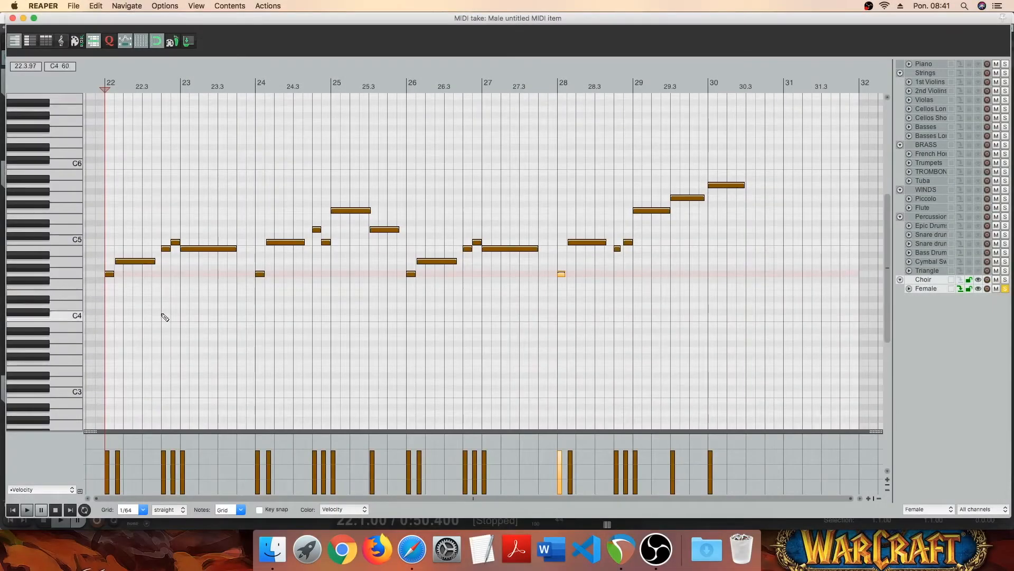
{"action": "left_click", "coordinate": [12, 18]}
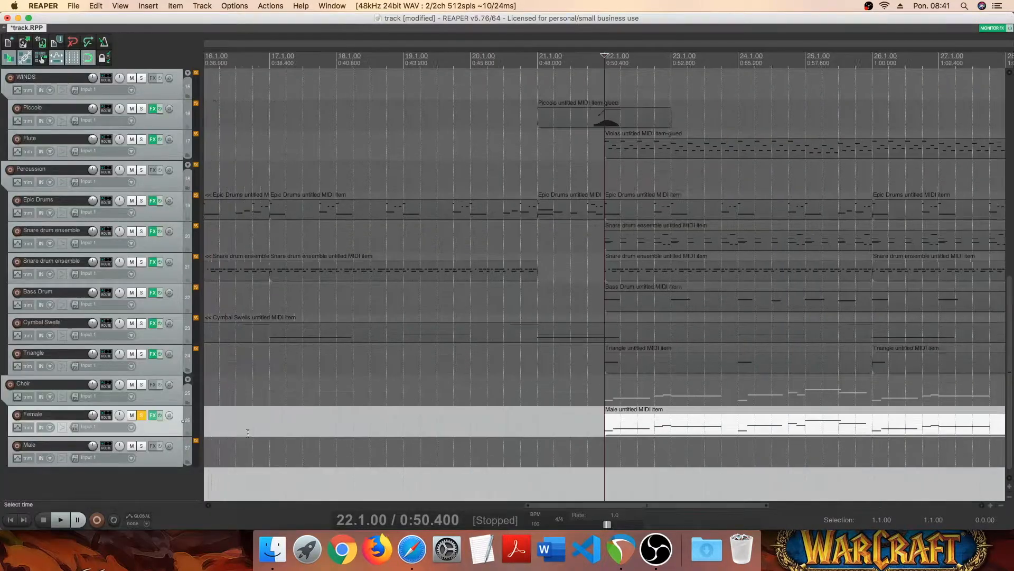
- Insert a MIDI item from 21.3 to 22.1 on the Female track and glue it to the melody item
{"action": "left_click_drag", "start_coordinate": [604, 427], "coordinate": [572, 427]}
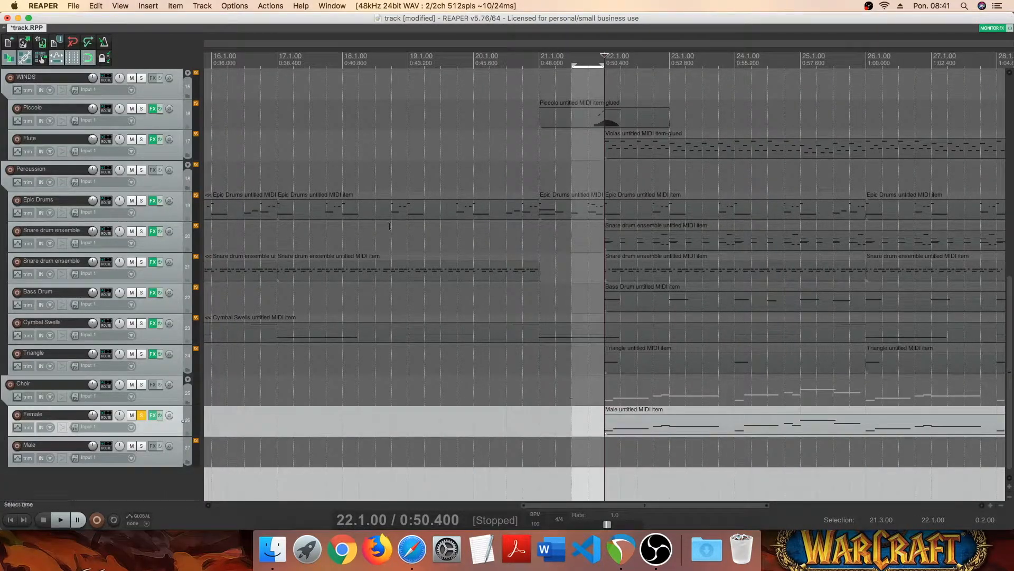
{"action": "left_click", "coordinate": [148, 6]}
{"action": "left_click", "coordinate": [160, 40]}
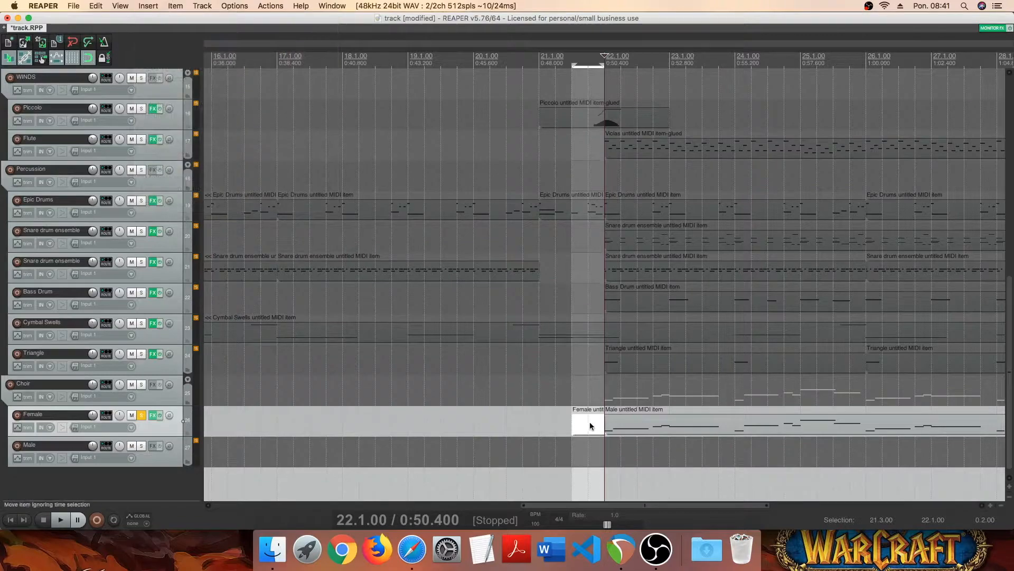
{"action": "right_click", "coordinate": [637, 425]}
{"action": "left_click", "coordinate": [667, 356]}
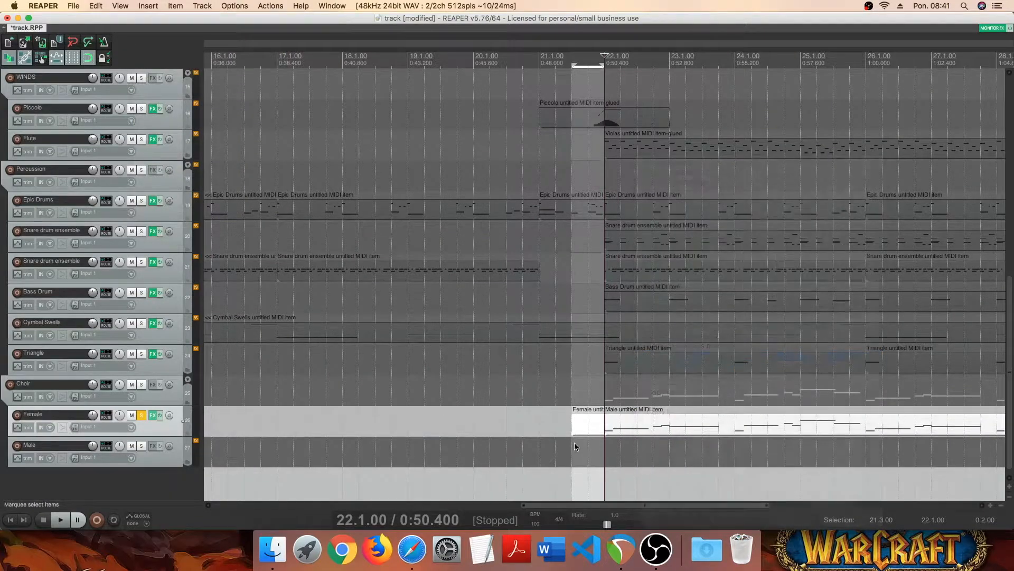
- Open the glued Female item and add short keyswitch notes, A1 just before bar 22 and C2 just after the bar starts
{"action": "double_click", "coordinate": [596, 425]}
{"action": "scroll", "coordinate": [264, 292], "scroll_direction": "up", "scroll_amount": 3}
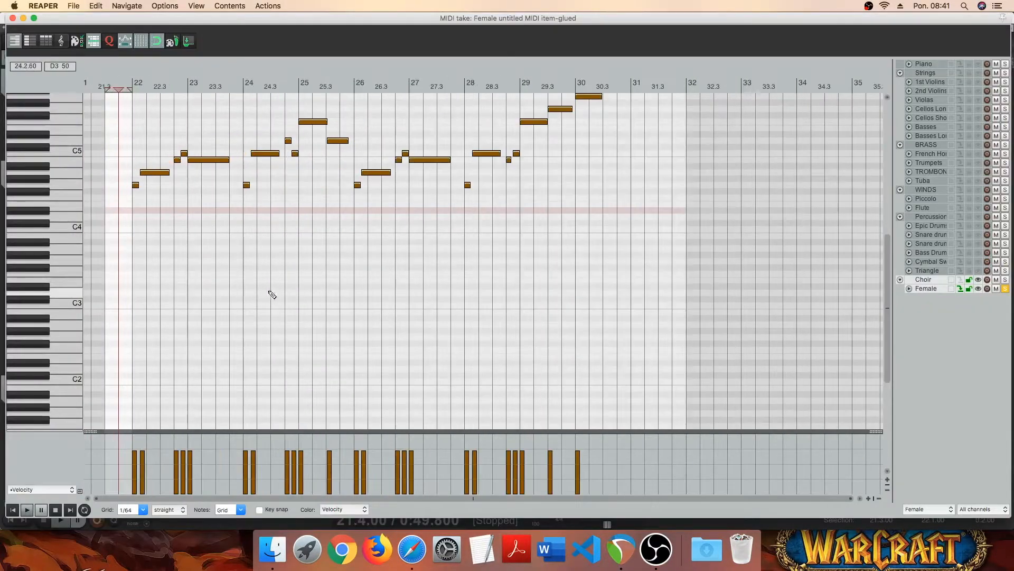
{"action": "scroll", "coordinate": [300, 301], "scroll_direction": "up", "scroll_amount": 1}
{"action": "scroll", "coordinate": [37, 285], "scroll_direction": "up", "scroll_amount": 5}
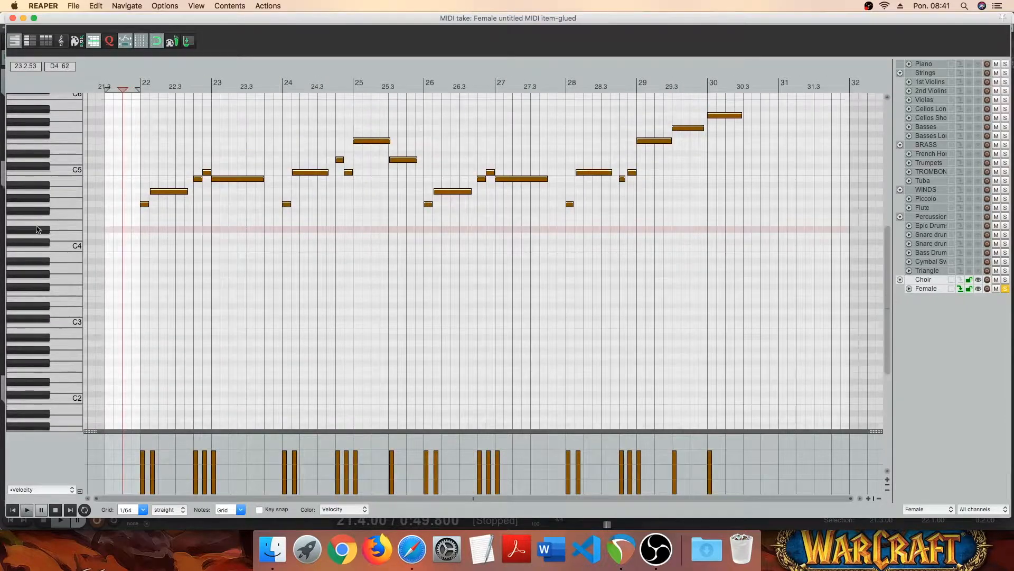
{"action": "scroll", "coordinate": [37, 282], "scroll_direction": "down", "scroll_amount": 1}
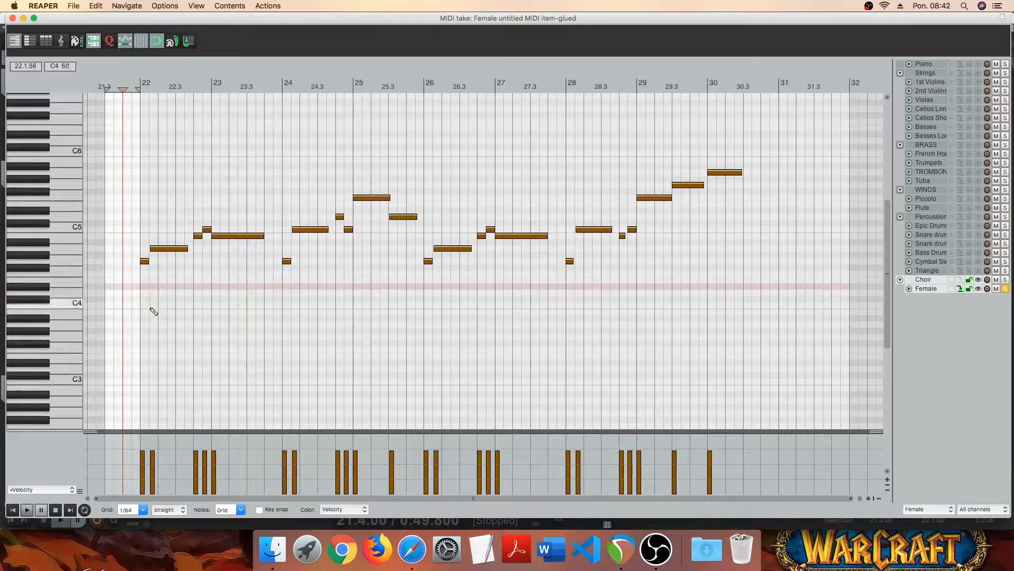
{"action": "scroll", "coordinate": [203, 349], "scroll_direction": "up", "scroll_amount": 1}
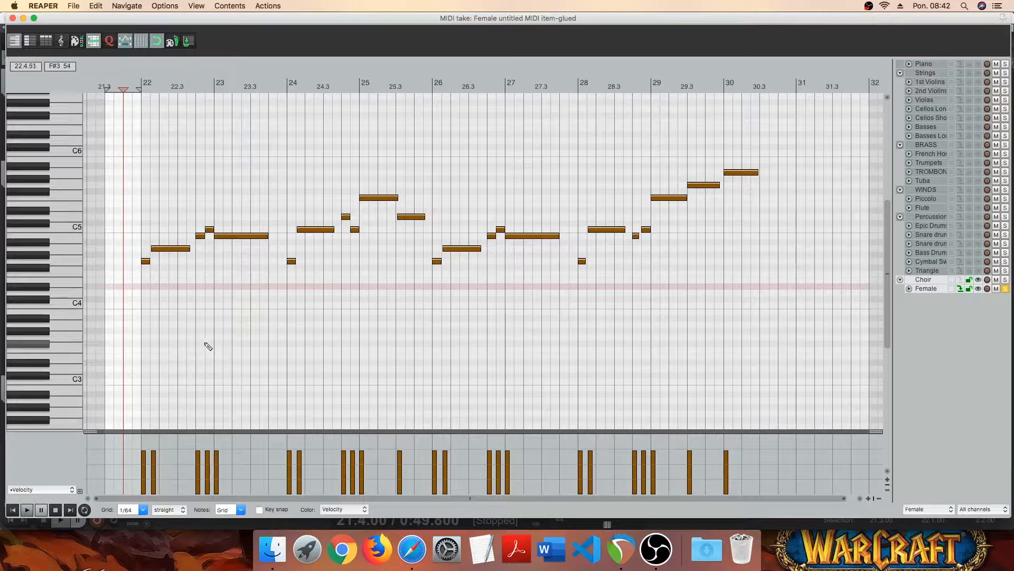
{"action": "scroll", "coordinate": [87, 320], "scroll_direction": "up", "scroll_amount": 3}
{"action": "scroll", "coordinate": [290, 314], "scroll_direction": "up", "scroll_amount": 2}
{"action": "scroll", "coordinate": [290, 315], "scroll_direction": "up", "scroll_amount": 4}
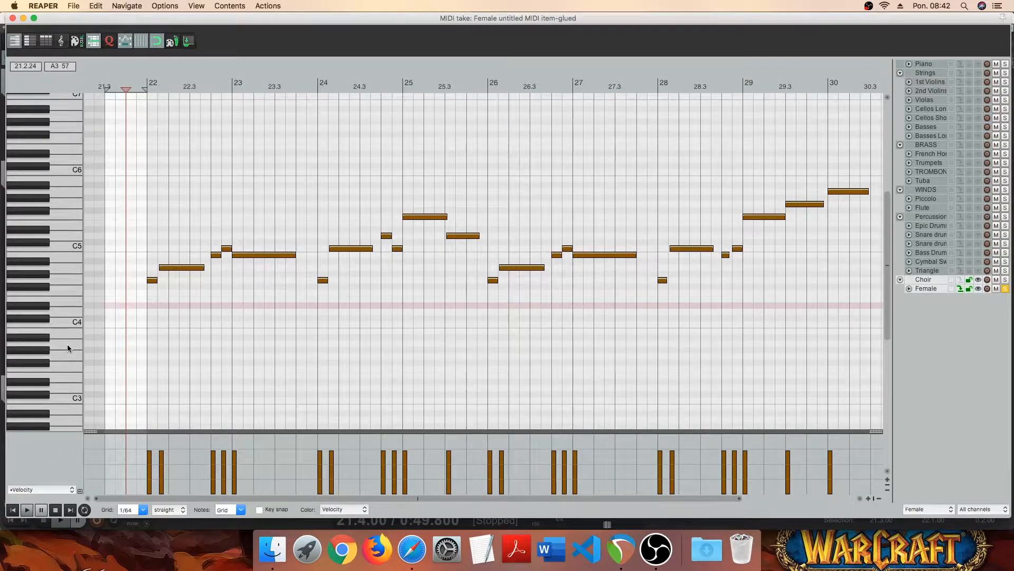
{"action": "scroll", "coordinate": [66, 344], "scroll_direction": "down", "scroll_amount": 5}
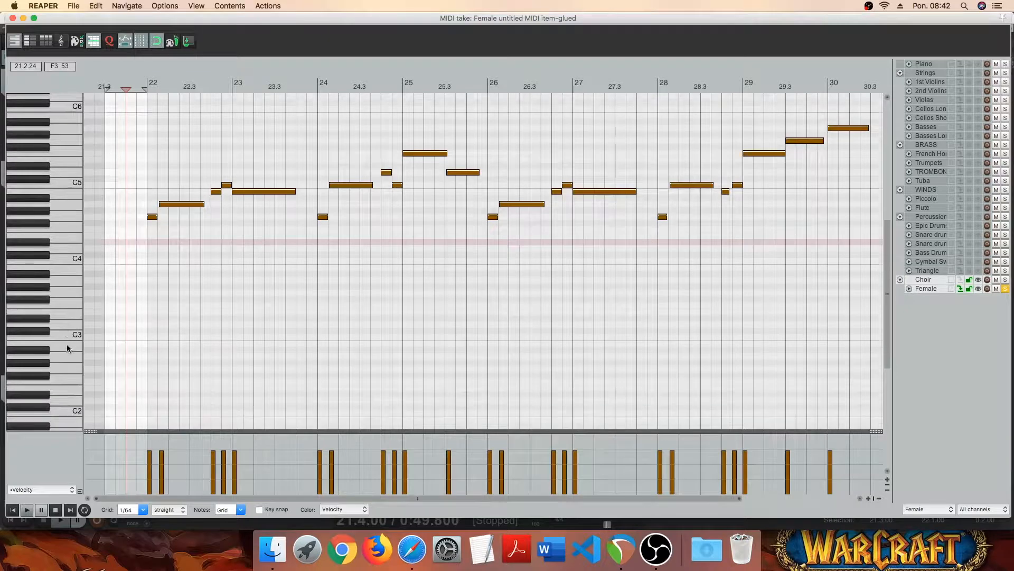
{"action": "scroll", "coordinate": [67, 342], "scroll_direction": "down", "scroll_amount": 1}
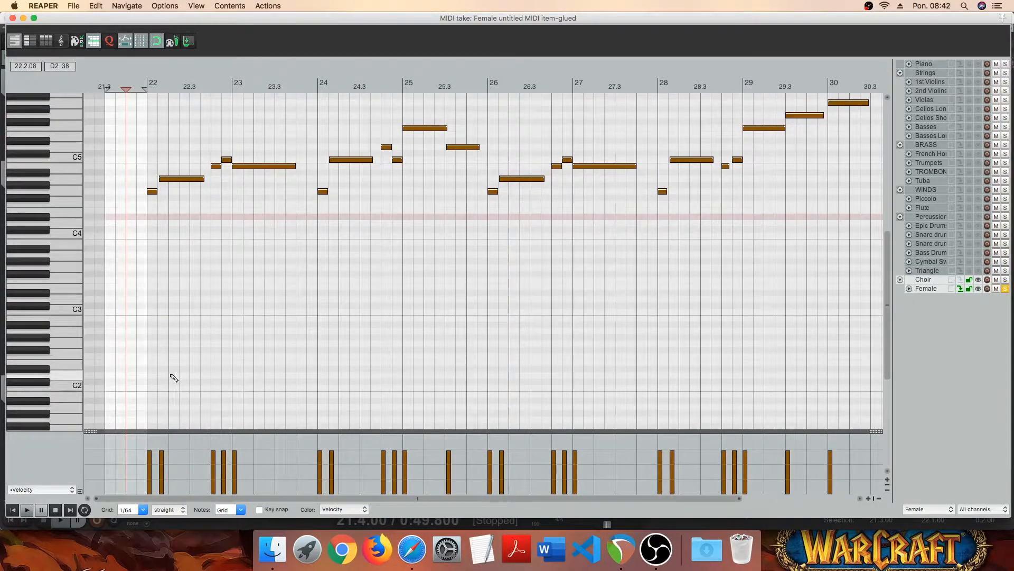
{"action": "left_click", "coordinate": [135, 407]}
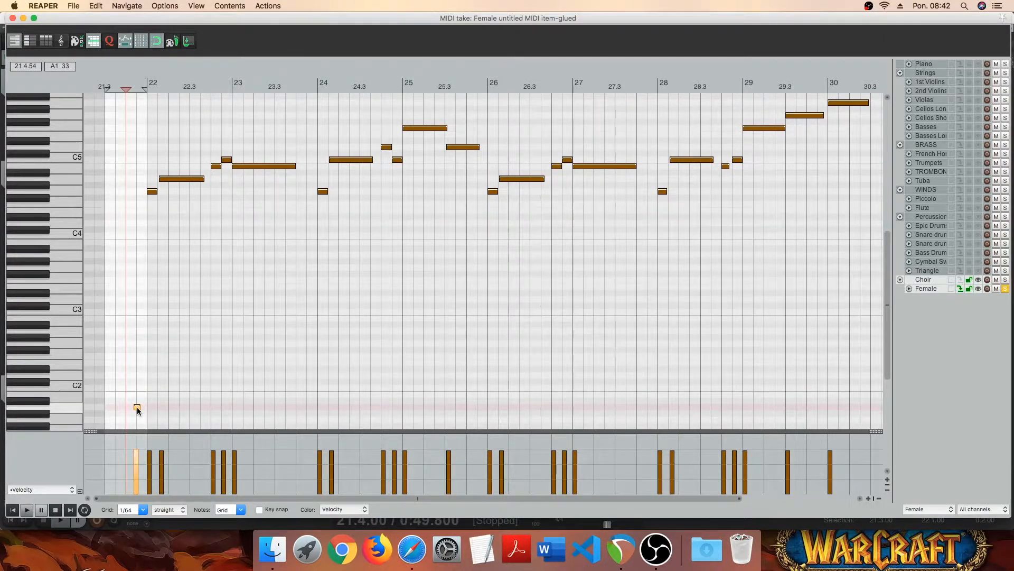
{"action": "left_click", "coordinate": [158, 388]}
{"action": "left_click_drag", "start_coordinate": [159, 390], "coordinate": [148, 388]}
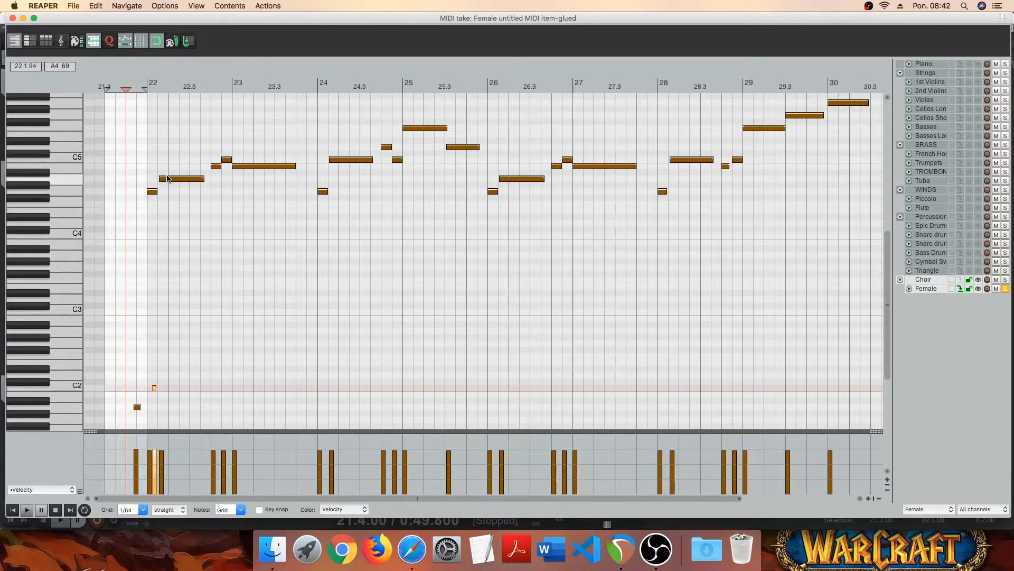
- Add short keyswitch notes D2 and E2 in the second half of bar 22, B1 just before bar 23 and A1 just before bar 24
{"action": "left_click", "coordinate": [202, 375]}
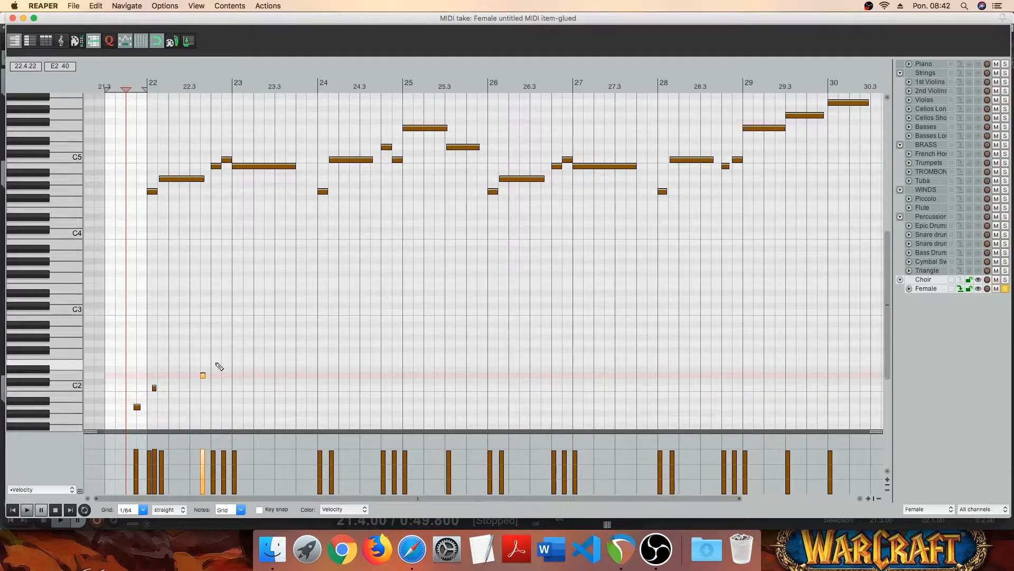
{"action": "left_click", "coordinate": [218, 363]}
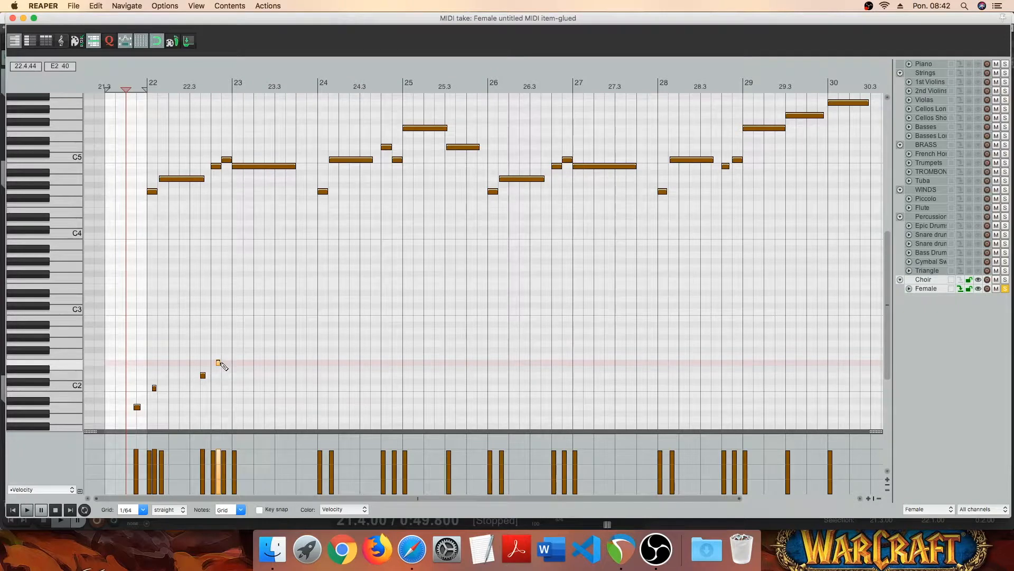
{"action": "left_click", "coordinate": [228, 394]}
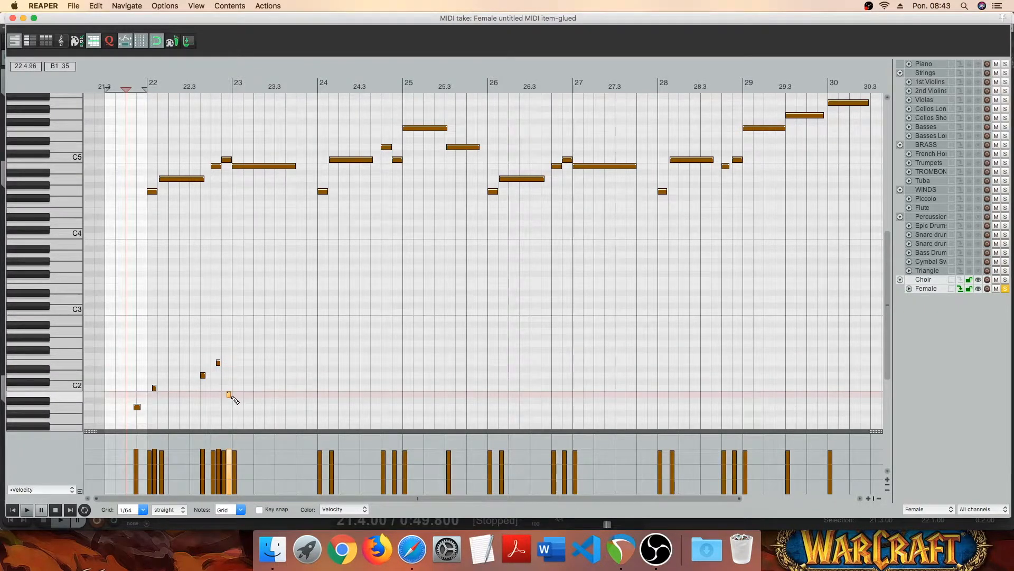
{"action": "left_click", "coordinate": [309, 406]}
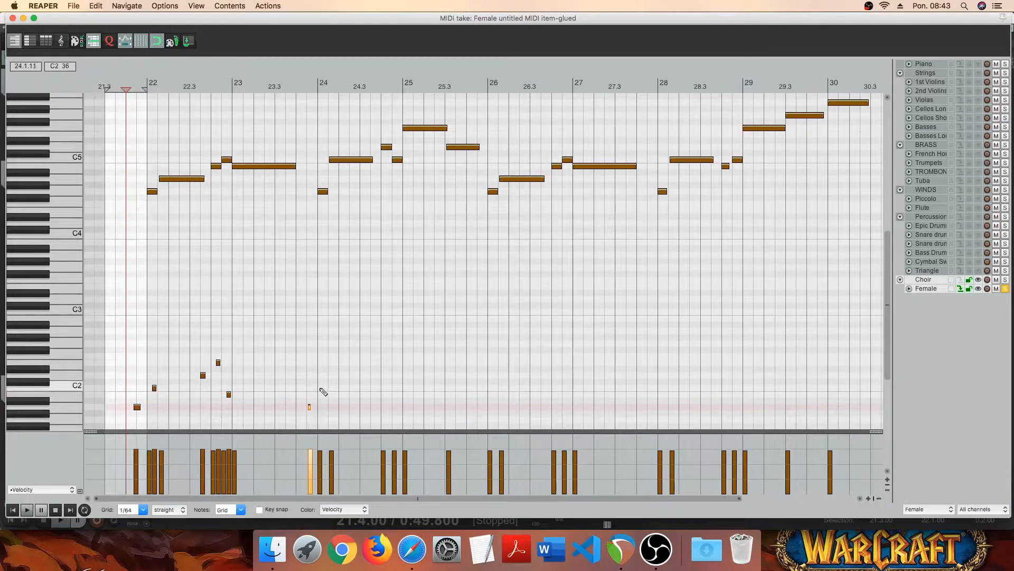
- Add short keyswitch notes C2 after bar 24 starts, E2, D2 and C2 before bar 25, and D2 after bar 25 starts
{"action": "left_click", "coordinate": [325, 388]}
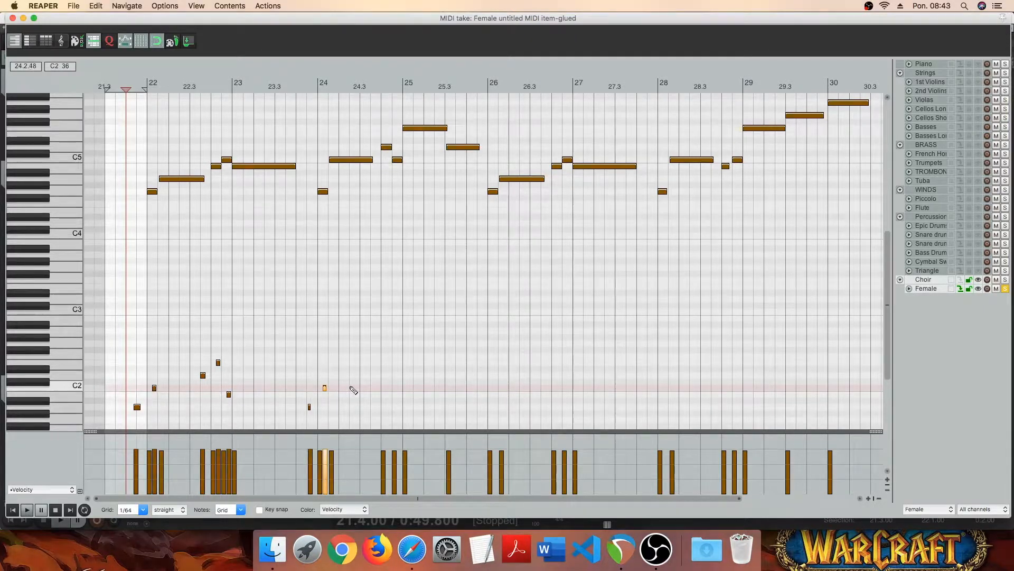
{"action": "left_click", "coordinate": [373, 362]}
{"action": "left_click", "coordinate": [390, 375]}
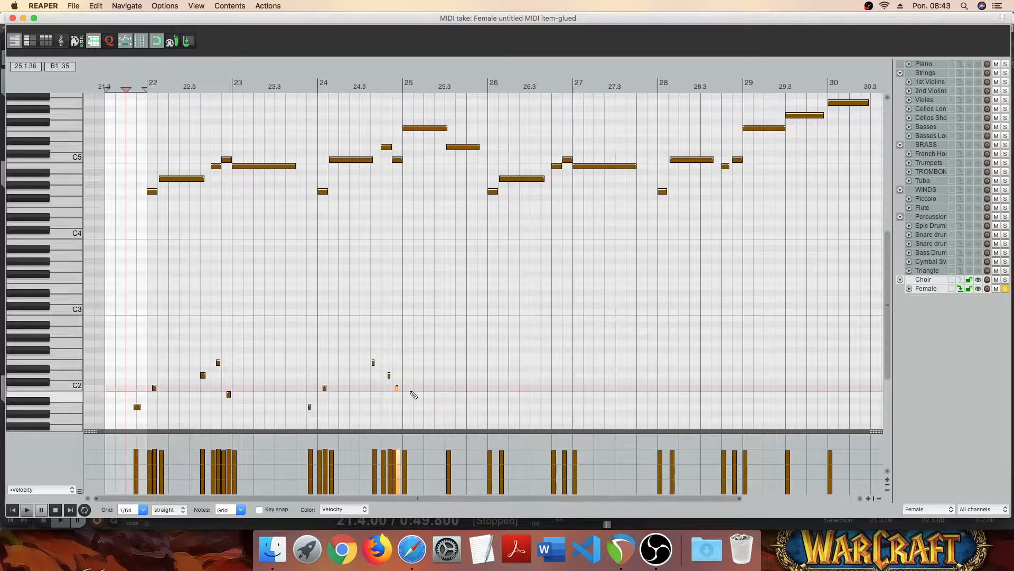
{"action": "left_click", "coordinate": [413, 376]}
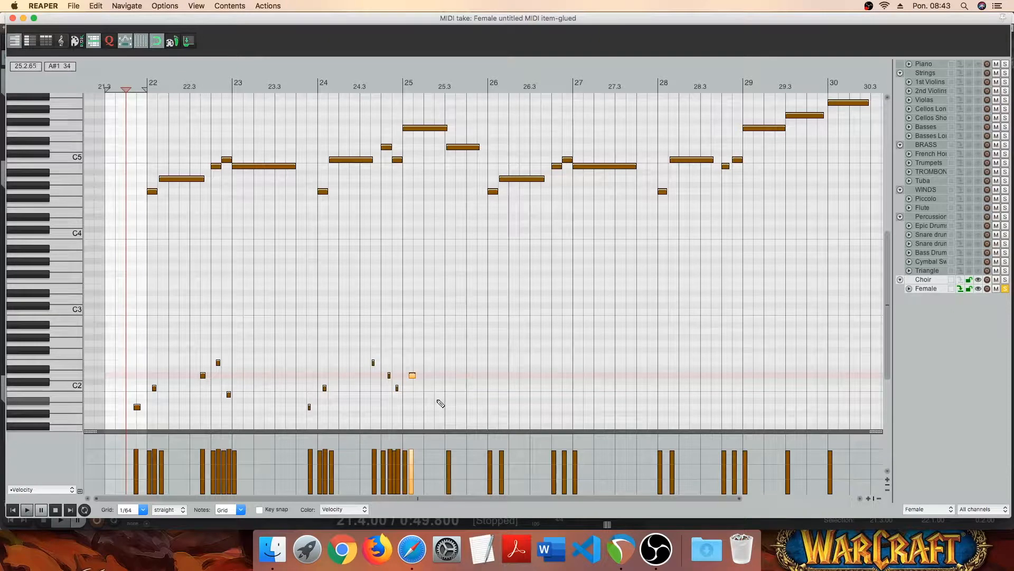
- Copy the five keyswitch notes around bar 22 to bar 26 and align them with the repeated melody phrase
{"action": "left_click_drag", "start_coordinate": [249, 342], "coordinate": [130, 425]}
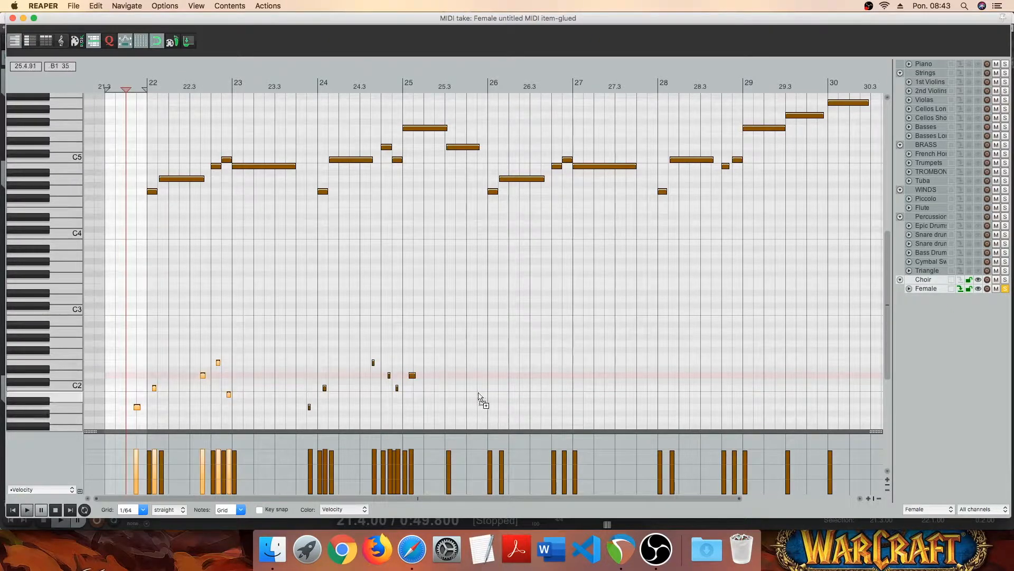
{"action": "key", "text": "ctrl+v"}
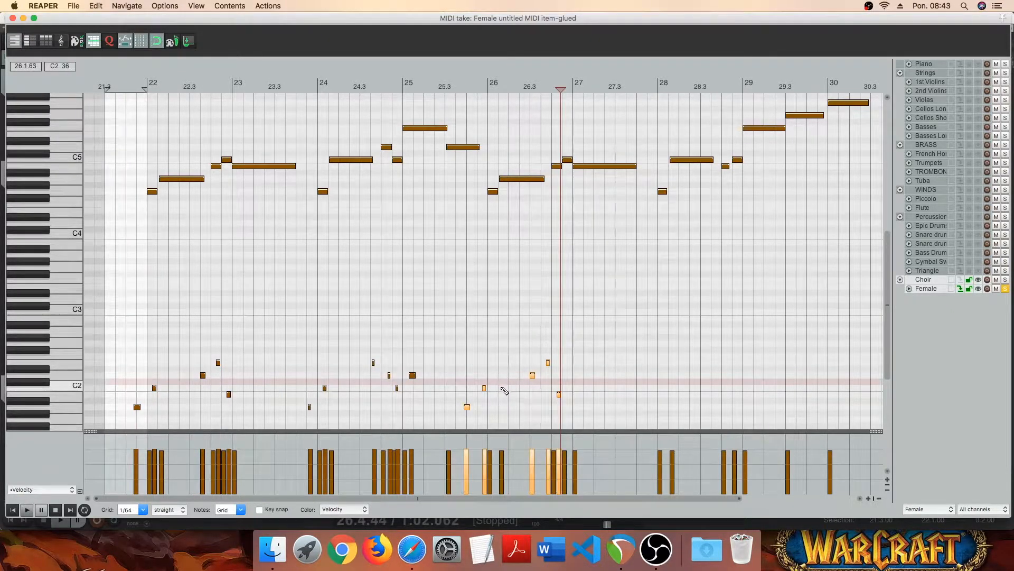
{"action": "left_click_drag", "start_coordinate": [485, 390], "coordinate": [493, 389]}
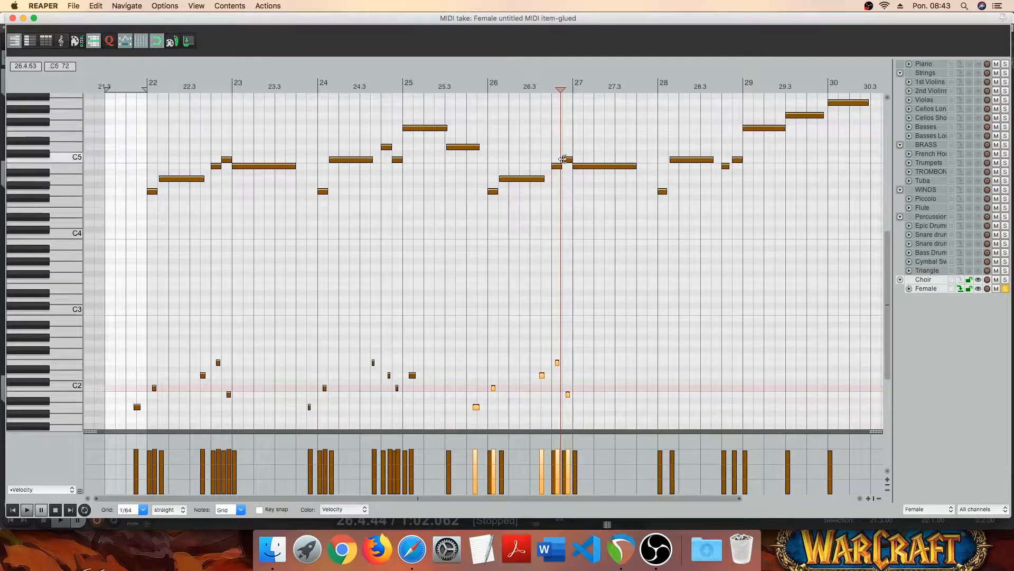
- Copy the keyswitch notes from bars 24 and 25 to bars 28 and 29, aligned with the melody there
{"action": "mouse_move", "coordinate": [441, 498]}
{"action": "left_mouse_down"}
{"action": "mouse_move", "coordinate": [546, 499]}
{"action": "mouse_move", "coordinate": [444, 499]}
{"action": "left_mouse_up"}
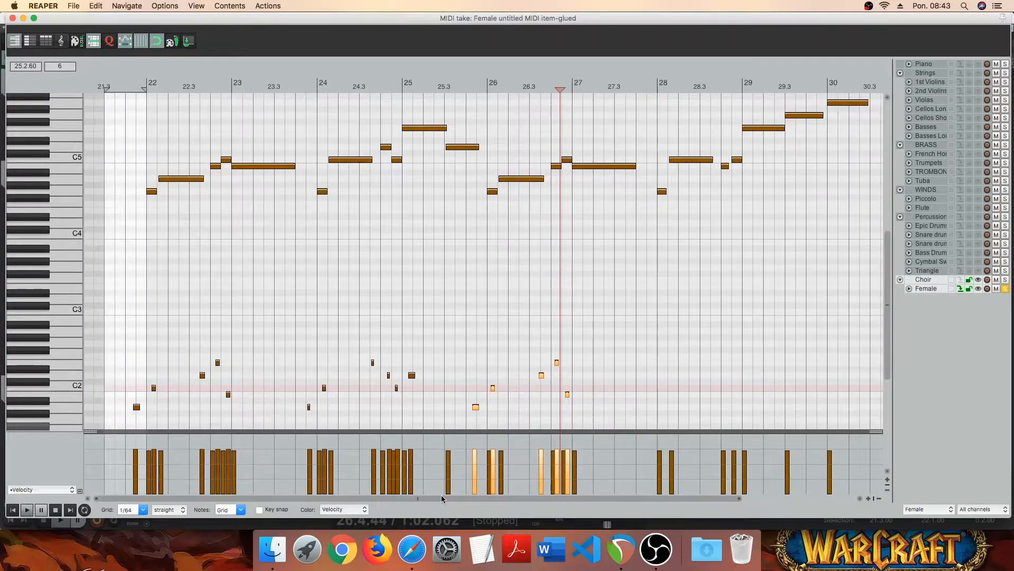
{"action": "left_click_drag", "start_coordinate": [317, 338], "coordinate": [444, 429]}
{"action": "key", "text": "ctrl+c"}
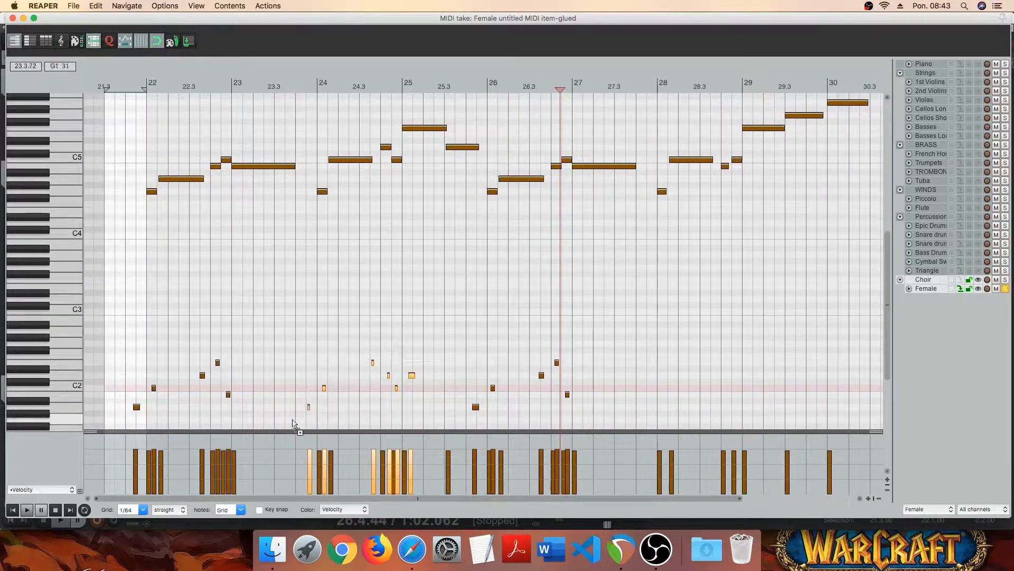
{"action": "key", "text": "ctrl+v"}
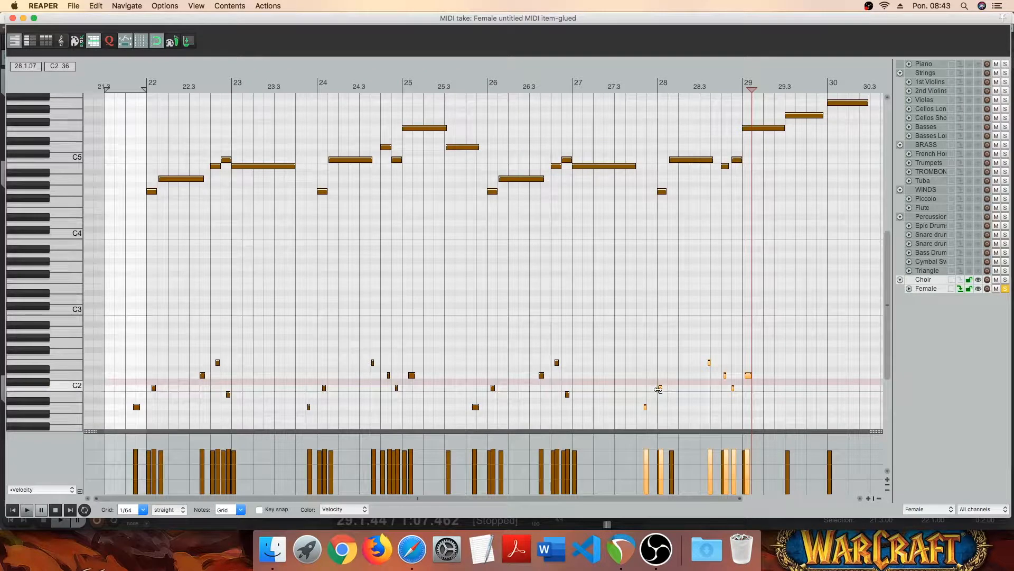
{"action": "left_click_drag", "start_coordinate": [661, 391], "coordinate": [664, 392]}
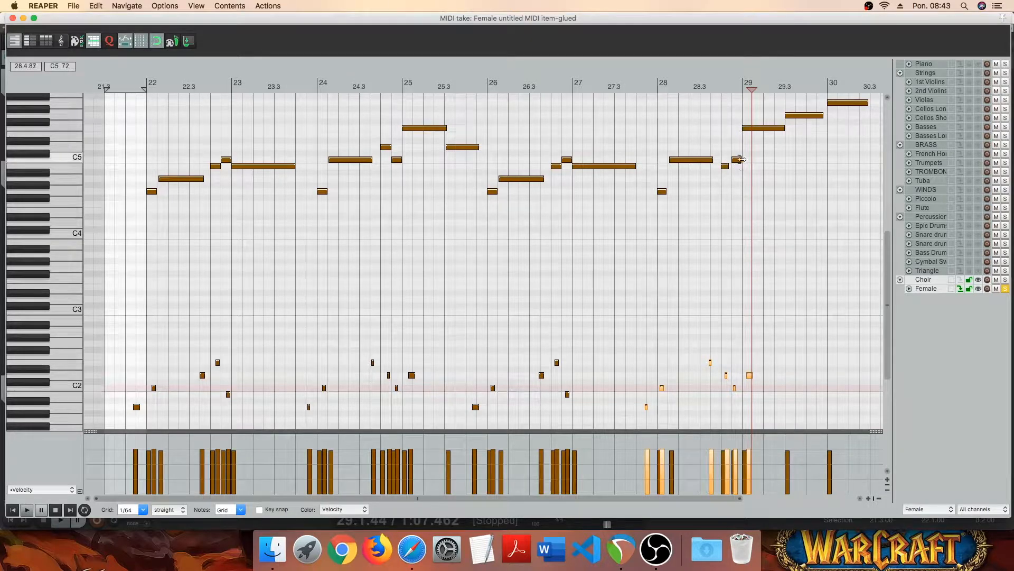
- Add keyswitch notes E2 in the first half and D2 in the second half of bar 29
{"action": "scroll", "coordinate": [639, 358], "scroll_direction": "right", "scroll_amount": 5}
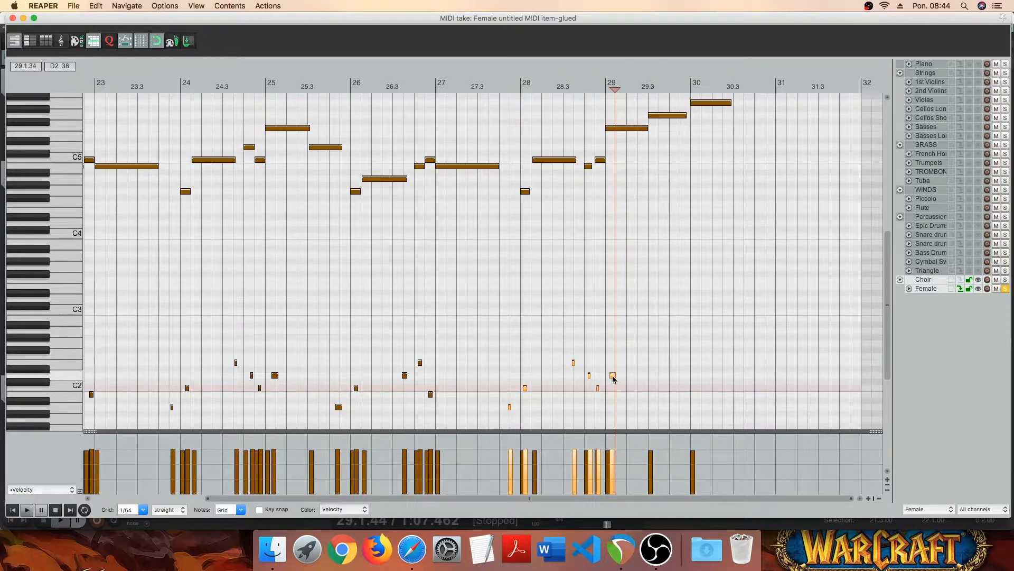
{"action": "left_click", "coordinate": [639, 363]}
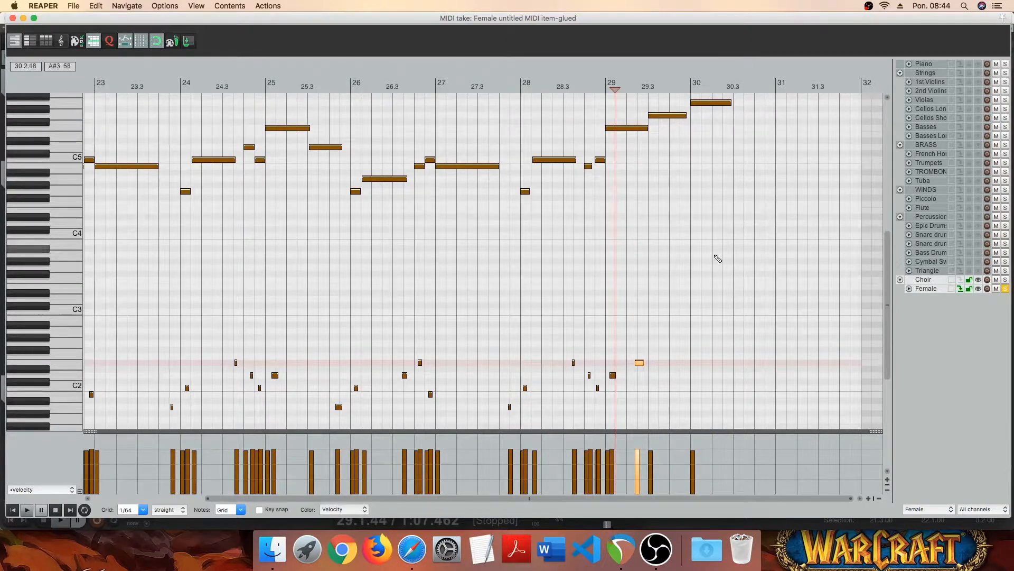
{"action": "left_click", "coordinate": [672, 376]}
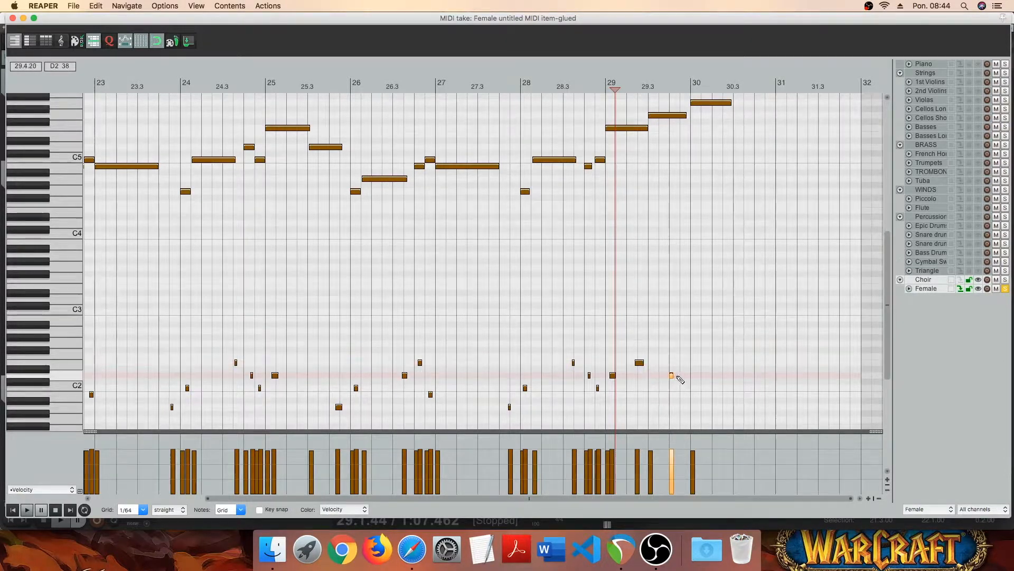
- Play the Female choir item from 21.3 to check the syllables, and close the MIDI editor
{"action": "left_click", "coordinate": [13, 509]}
{"action": "scroll", "coordinate": [429, 278], "scroll_direction": "down", "scroll_amount": 5}
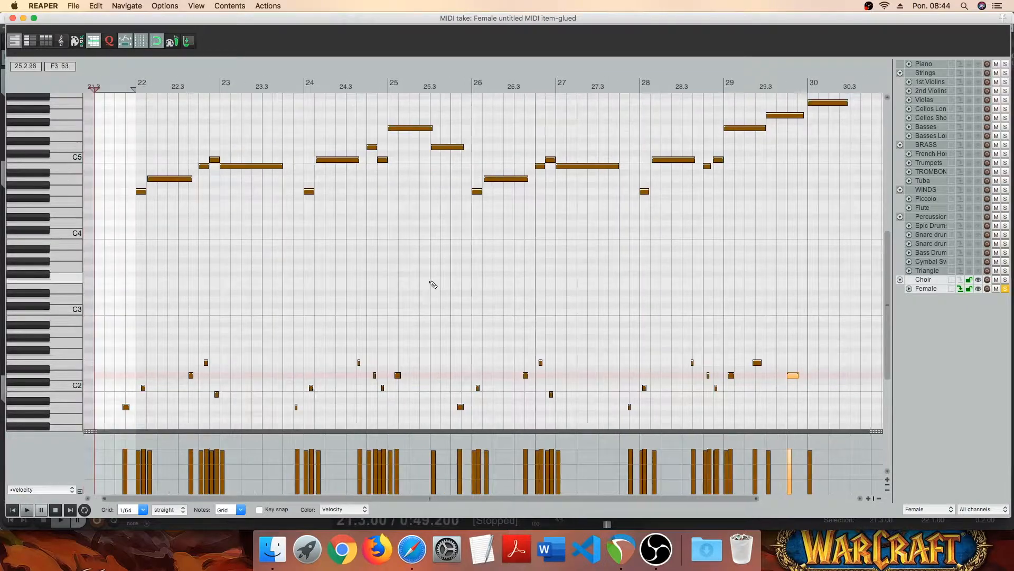
{"action": "scroll", "coordinate": [296, 328], "scroll_direction": "up", "scroll_amount": 2}
{"action": "key", "text": "space"}
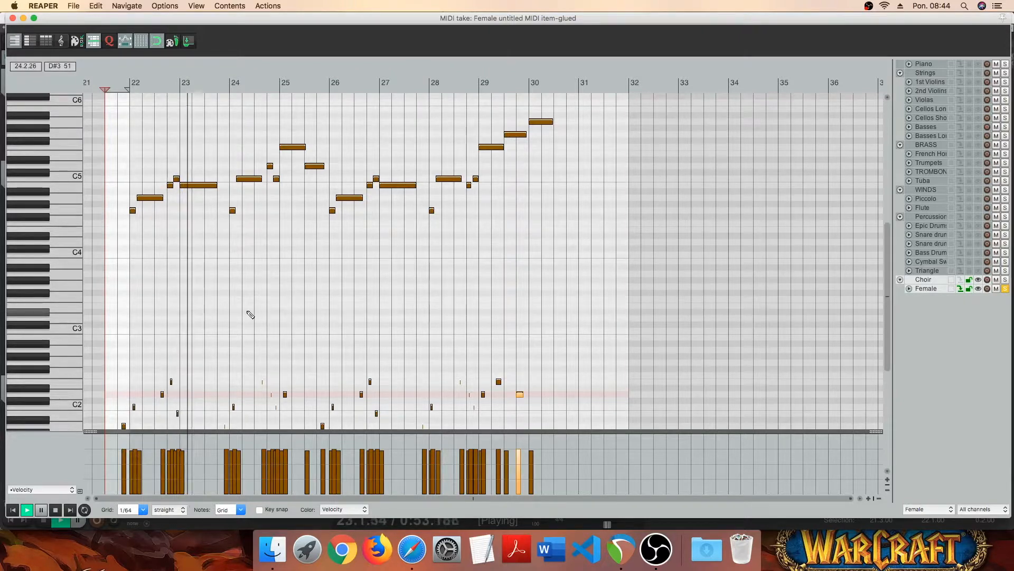
{"action": "scroll", "coordinate": [57, 281], "scroll_direction": "down", "scroll_amount": 1}
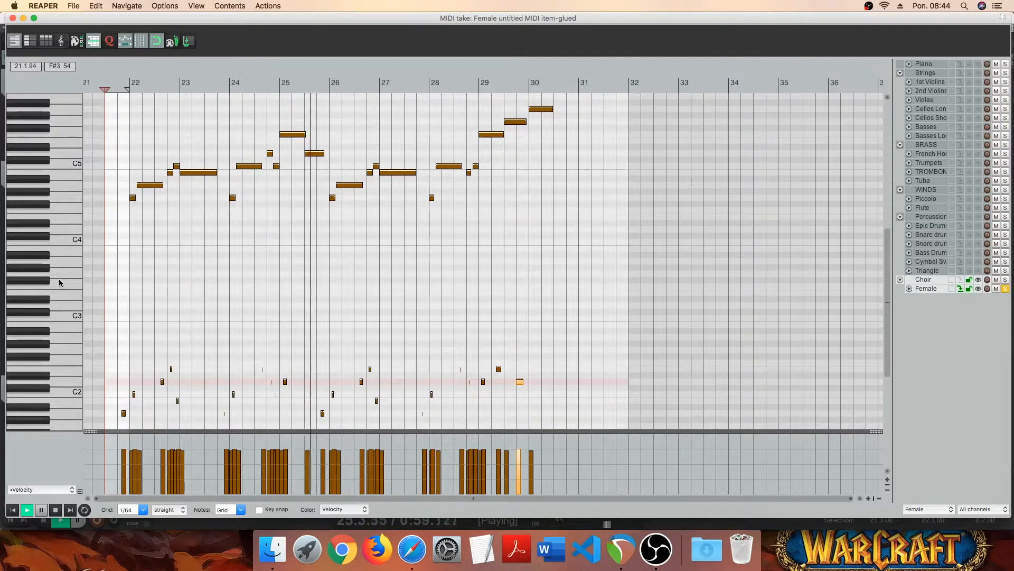
{"action": "left_click", "coordinate": [13, 18]}
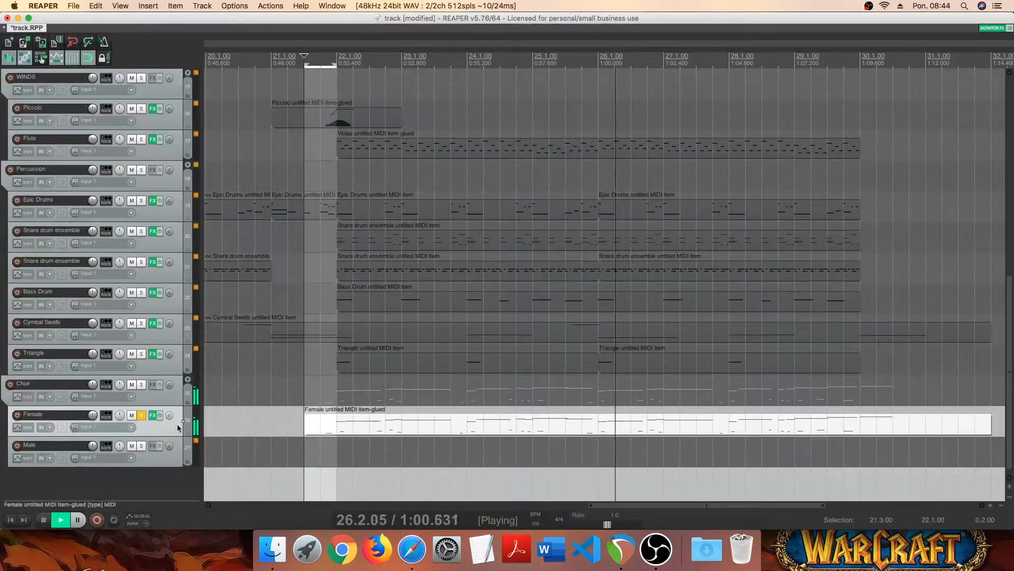
- Open the Female track's Kontakt window, then play the end of the melody from 27.3 while watching the syllables
{"action": "left_click", "coordinate": [152, 416]}
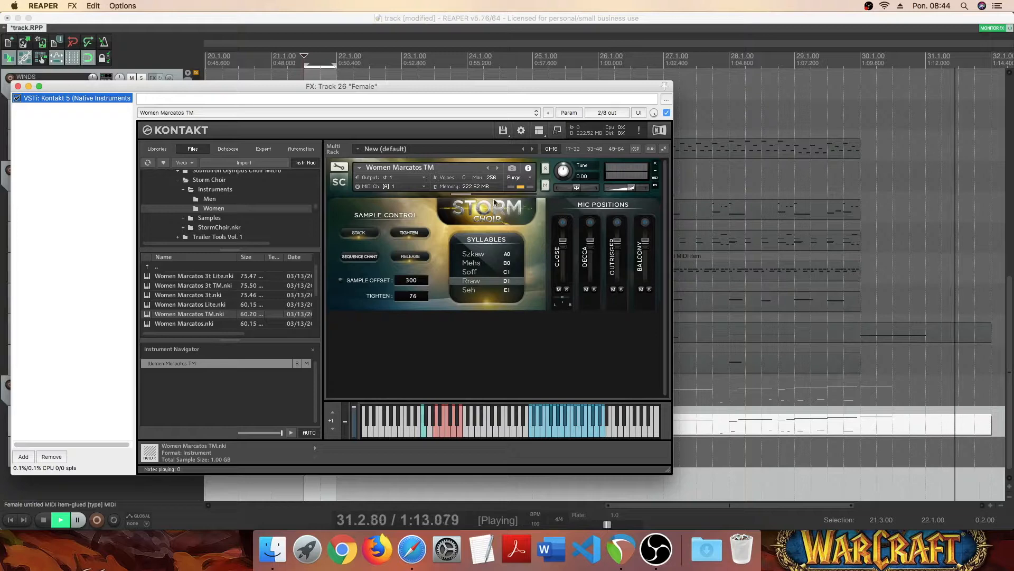
{"action": "key", "text": "space"}
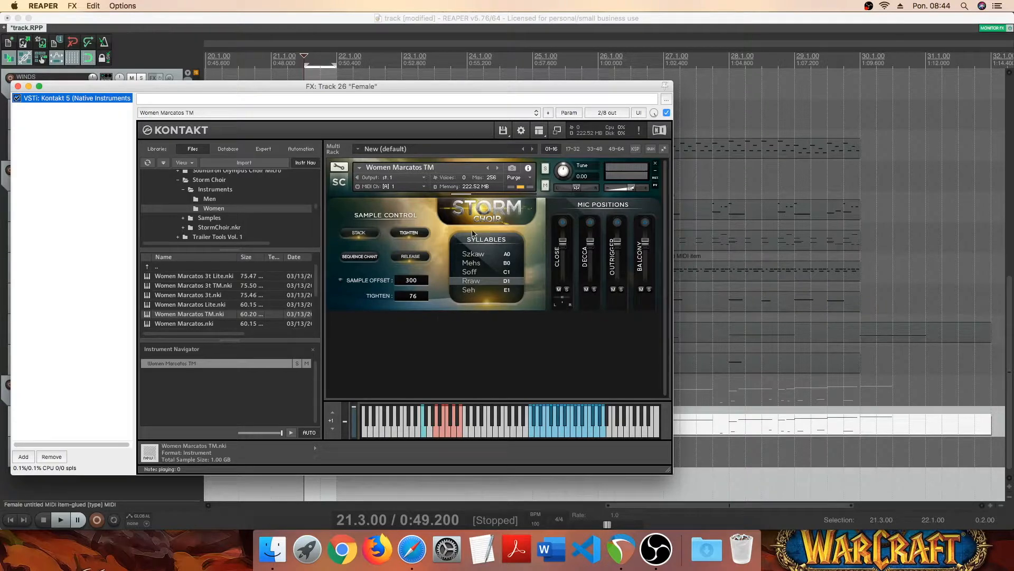
{"action": "left_click", "coordinate": [703, 34]}
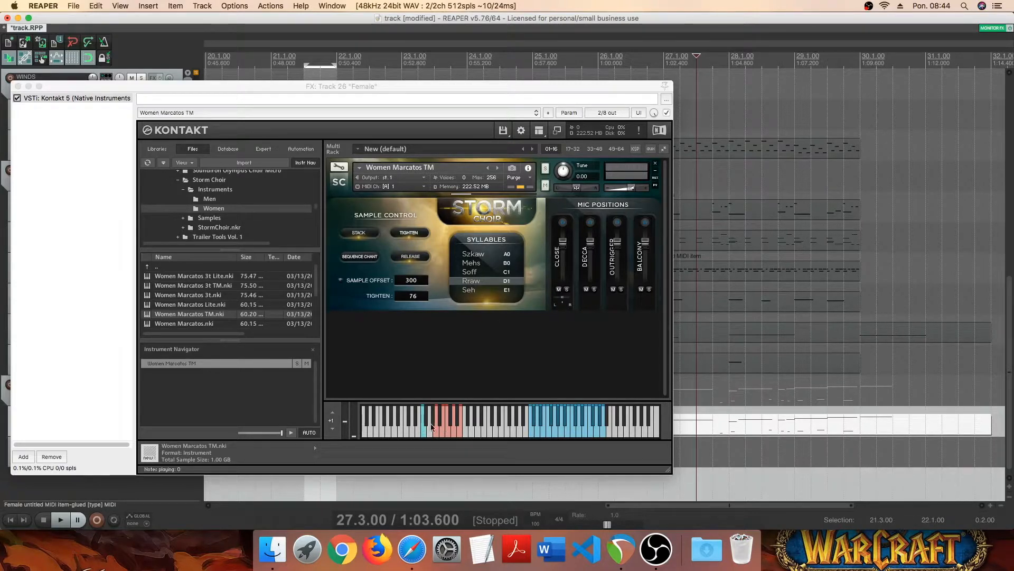
{"action": "key", "text": "space"}
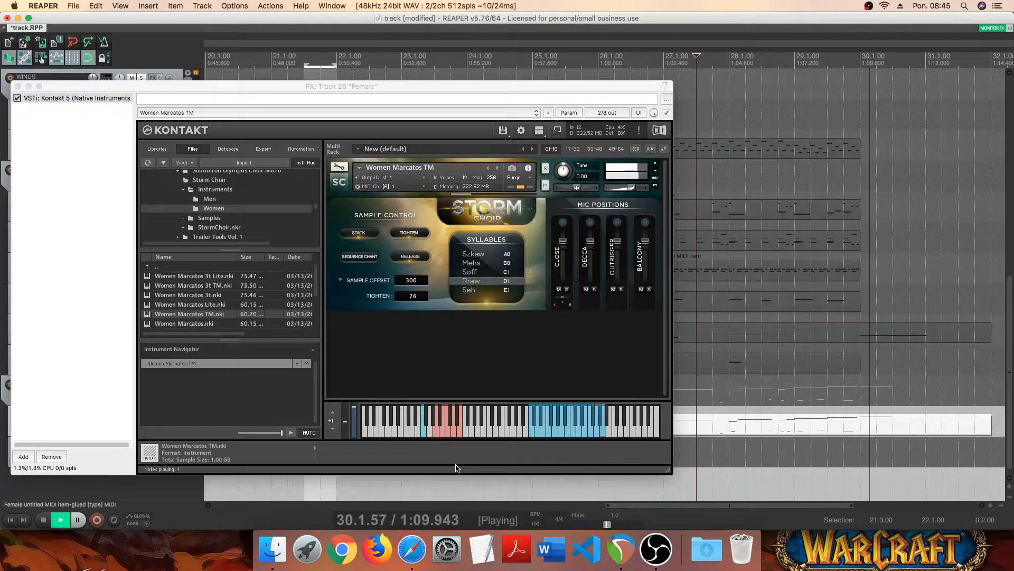
{"action": "key", "text": "space"}
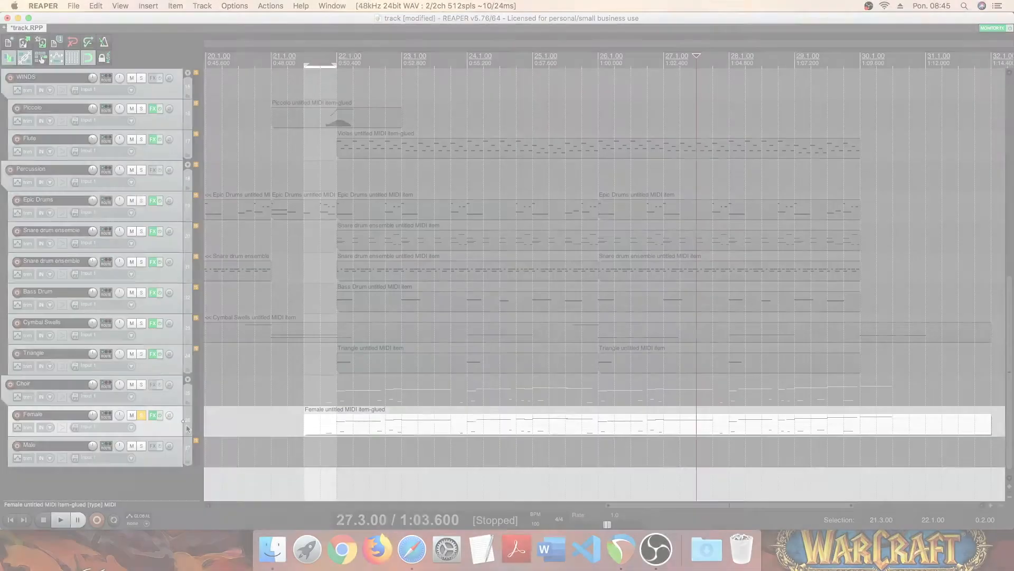
- Duplicate the Female track and unsolo the original
{"action": "right_click", "coordinate": [178, 252]}
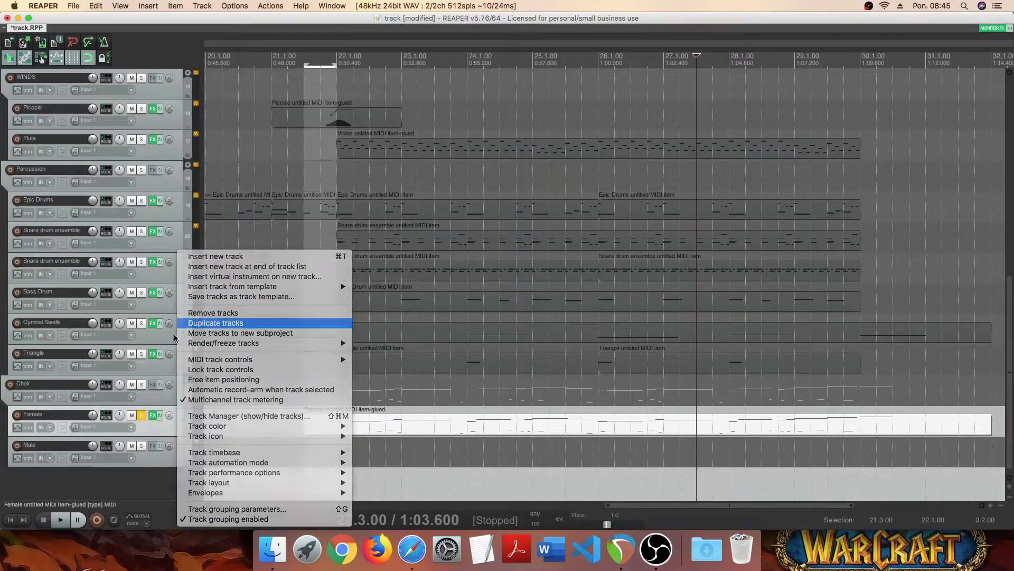
{"action": "left_click", "coordinate": [200, 323]}
{"action": "left_click", "coordinate": [143, 416]}
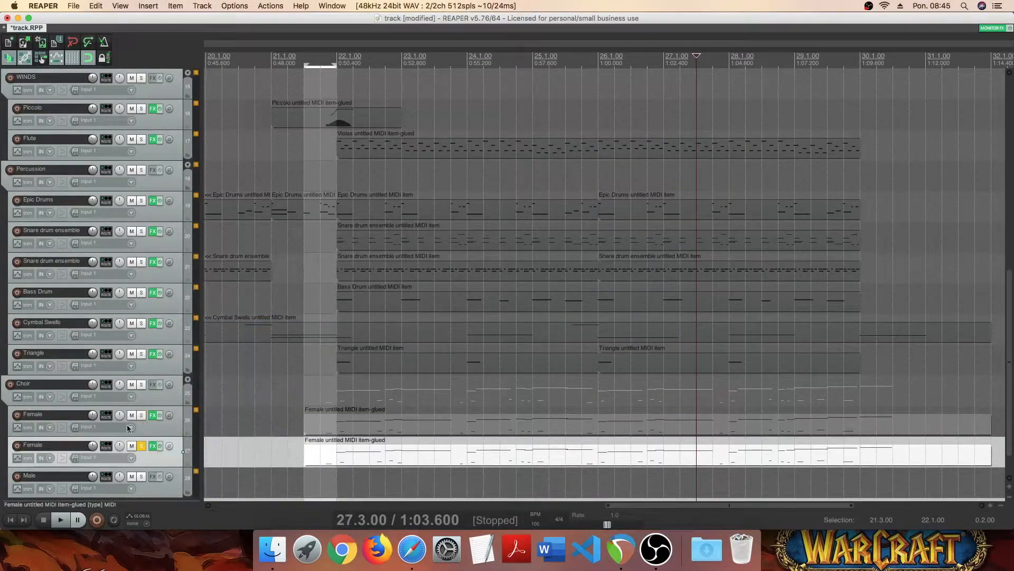
- Rename the original track Female 1 and its duplicate Female 2
{"action": "scroll", "coordinate": [75, 428], "scroll_direction": "down", "scroll_amount": 1}
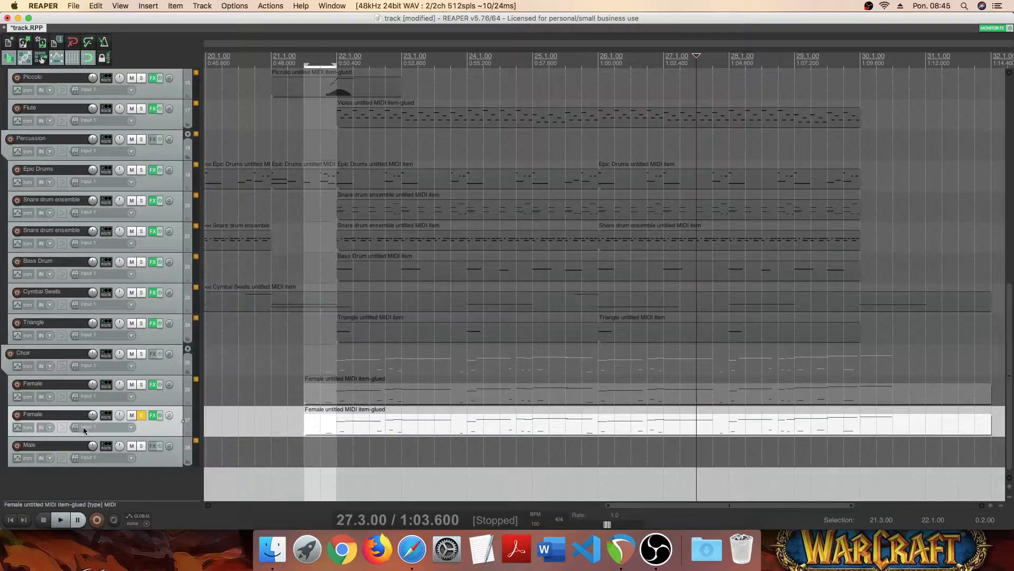
{"action": "double_click", "coordinate": [64, 385]}
{"action": "type", "text": "1"}
{"action": "key", "text": "Tab"}
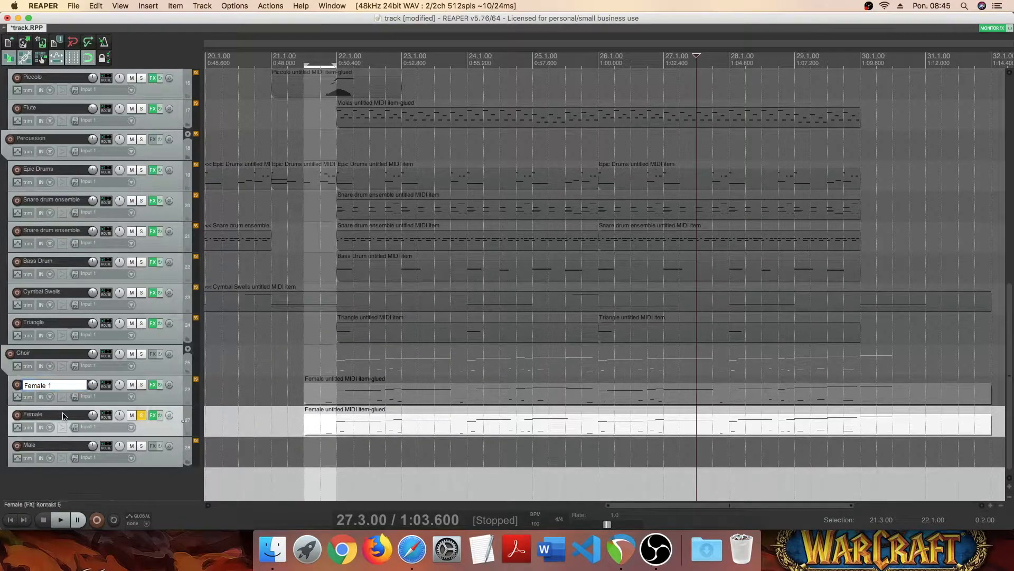
{"action": "type", "text": "2"}
{"action": "key", "text": "Return"}
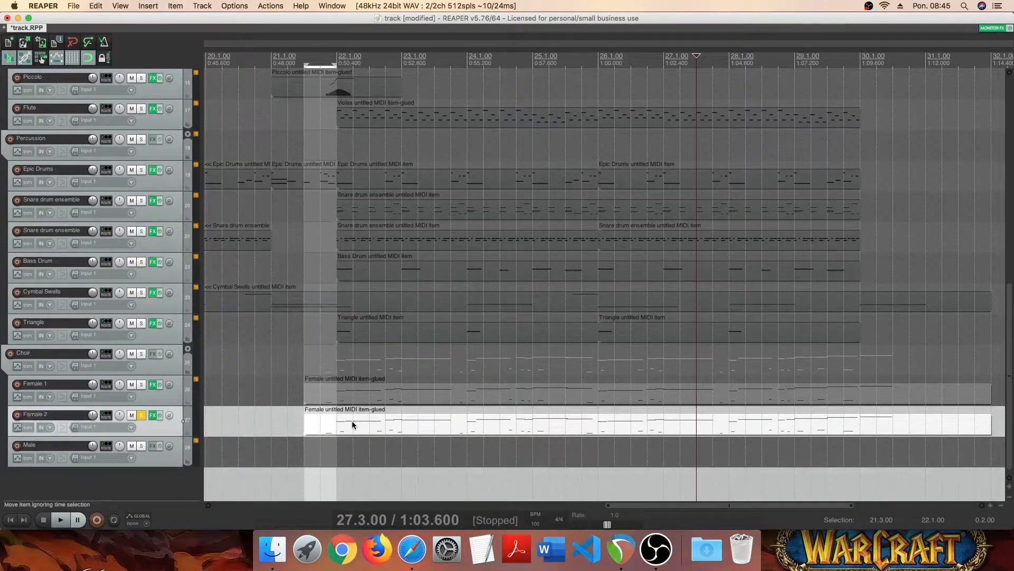
- Open the Female 2 track's MIDI item and delete all of its notes
{"action": "double_click", "coordinate": [351, 422]}
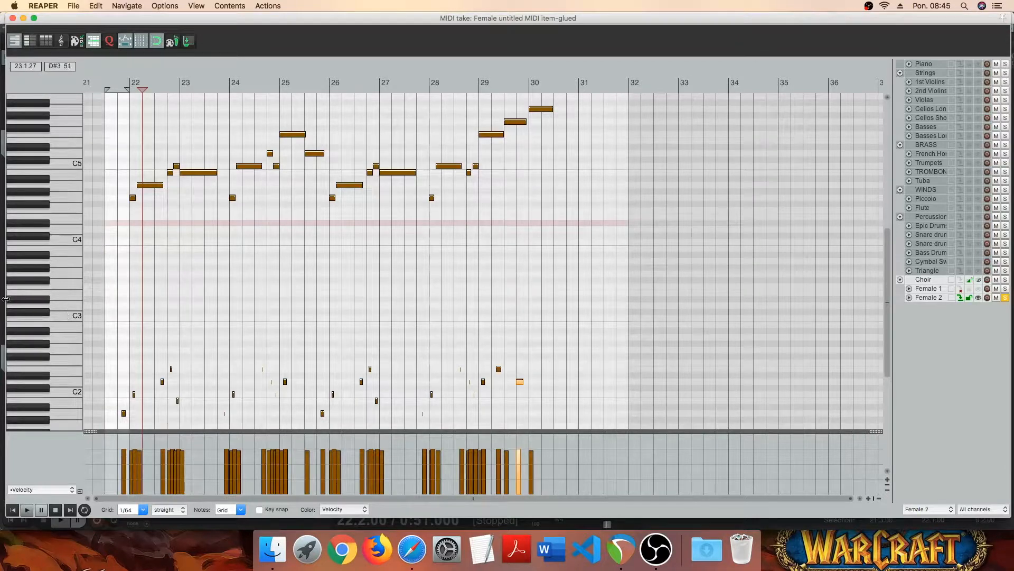
{"action": "scroll", "coordinate": [51, 282], "scroll_direction": "up", "scroll_amount": 3}
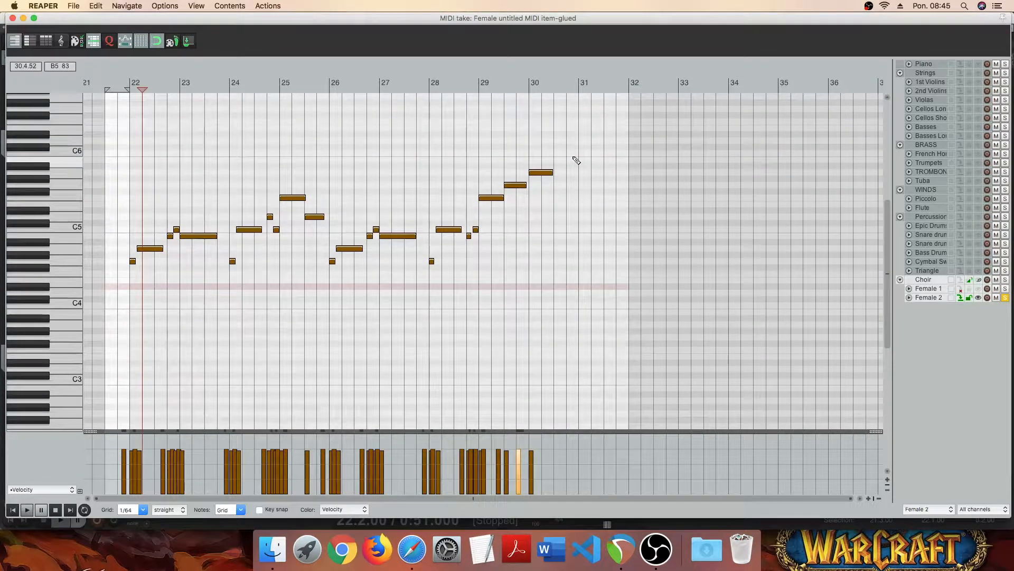
{"action": "key", "text": "super+a"}
{"action": "key", "text": "Delete"}
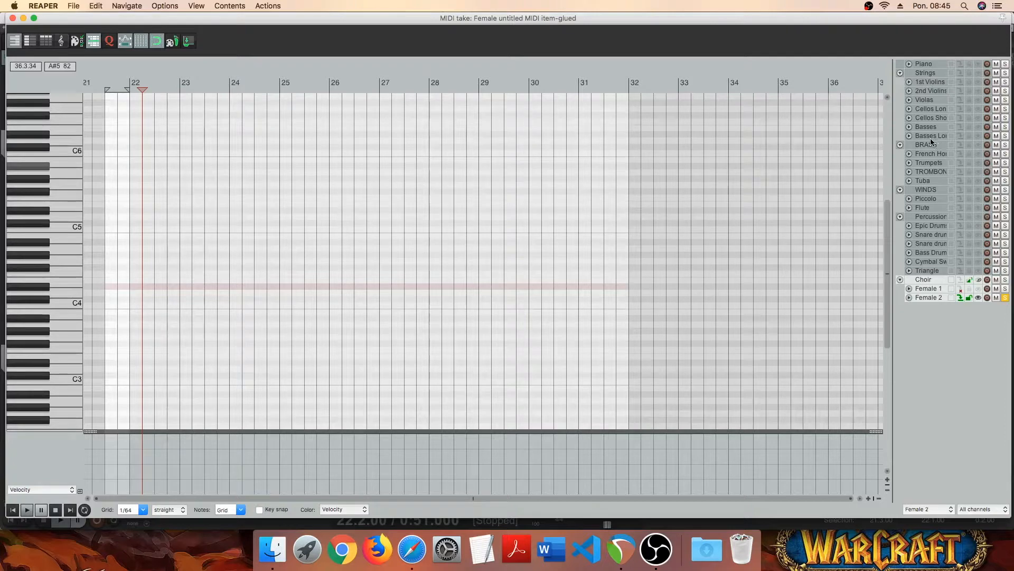
- Display the Cellos Long notes in the Female 2 MIDI editor as a reference
{"action": "left_click", "coordinate": [978, 109]}
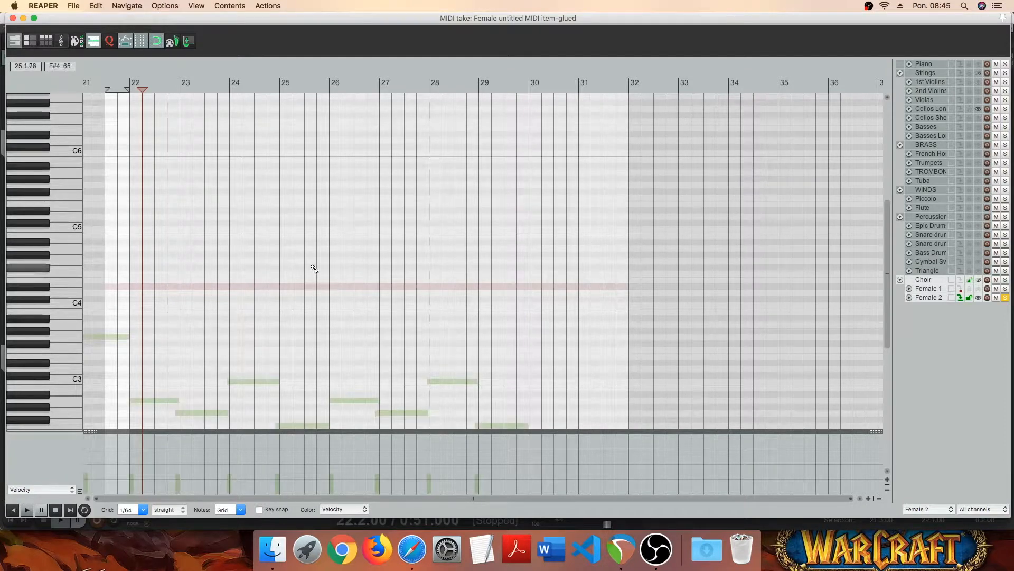
{"action": "scroll", "coordinate": [313, 268], "scroll_direction": "down", "scroll_amount": 3}
{"action": "scroll", "coordinate": [404, 380], "scroll_direction": "up", "scroll_amount": 3}
{"action": "scroll", "coordinate": [421, 390], "scroll_direction": "up", "scroll_amount": 2}
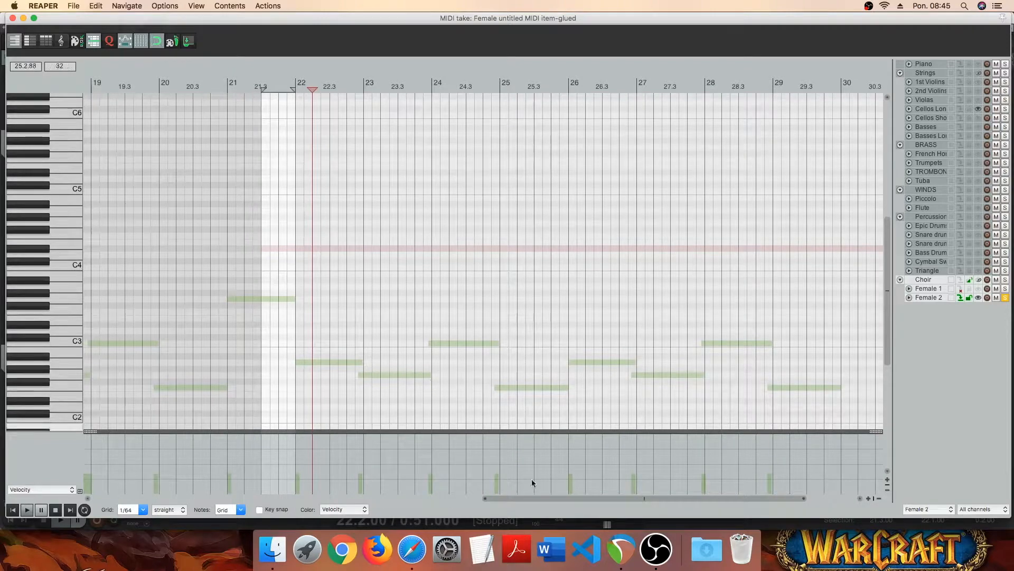
- Draw a long A4 note over bar 22 and a long G4 note from the start of bar 23
{"action": "left_click_drag", "start_coordinate": [534, 497], "coordinate": [569, 497]}
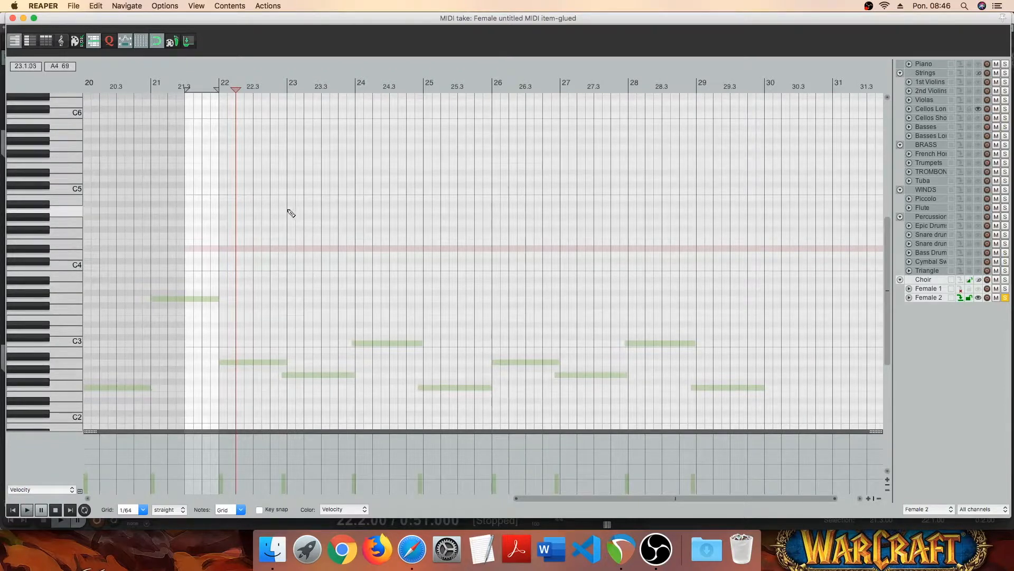
{"action": "left_click", "coordinate": [221, 211]}
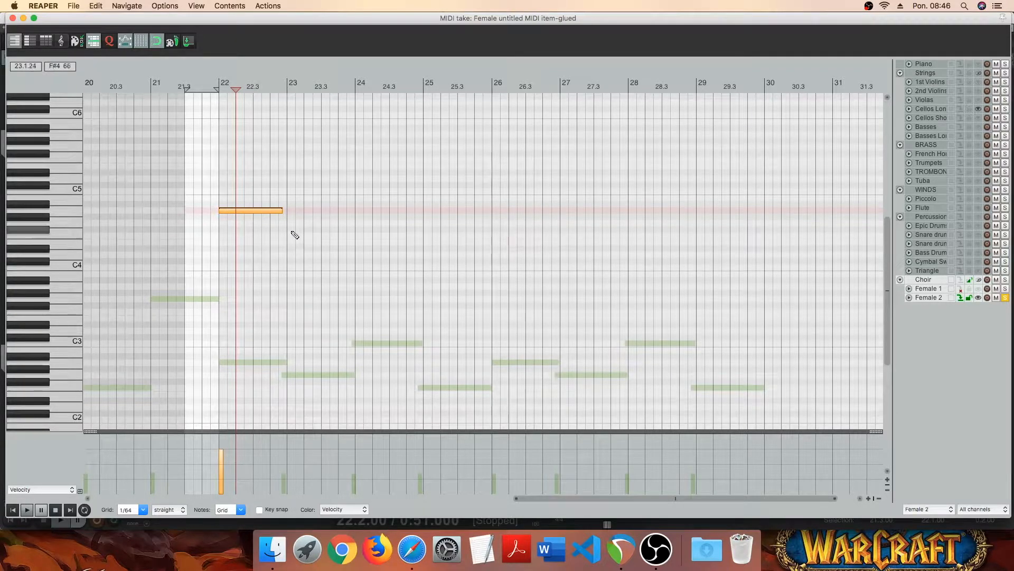
{"action": "left_click_drag", "start_coordinate": [289, 226], "coordinate": [341, 229]}
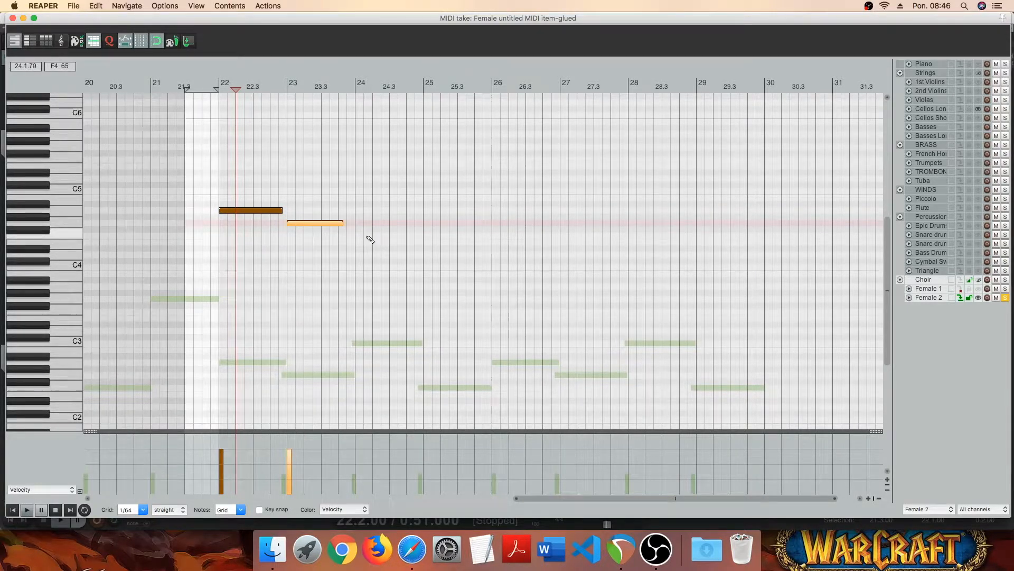
- Draw a long G4 note over bar 24, then shorter F4 and G4 notes in the two halves of bar 25
{"action": "left_click_drag", "start_coordinate": [359, 227], "coordinate": [421, 226]}
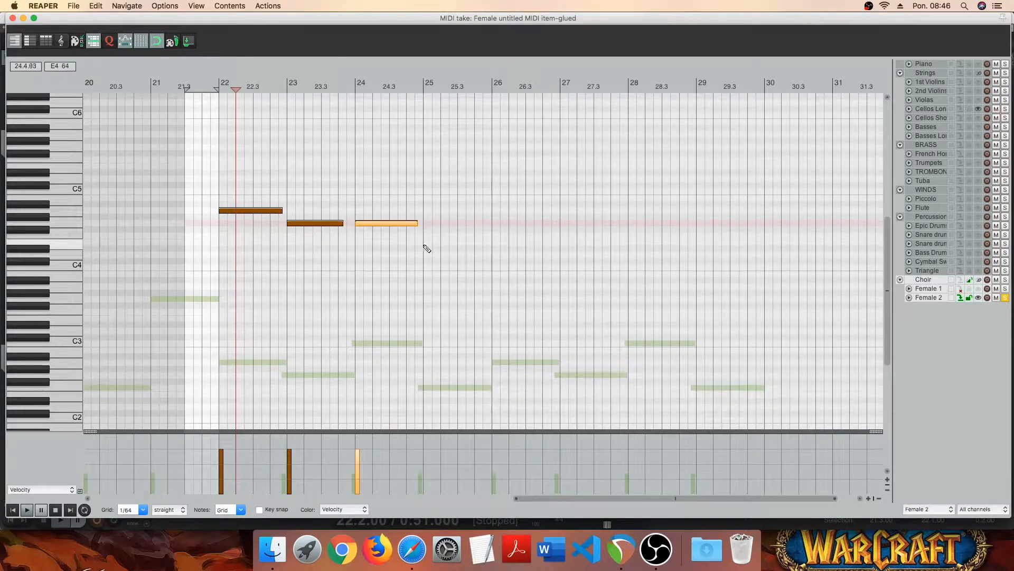
{"action": "left_click_drag", "start_coordinate": [425, 235], "coordinate": [454, 240]}
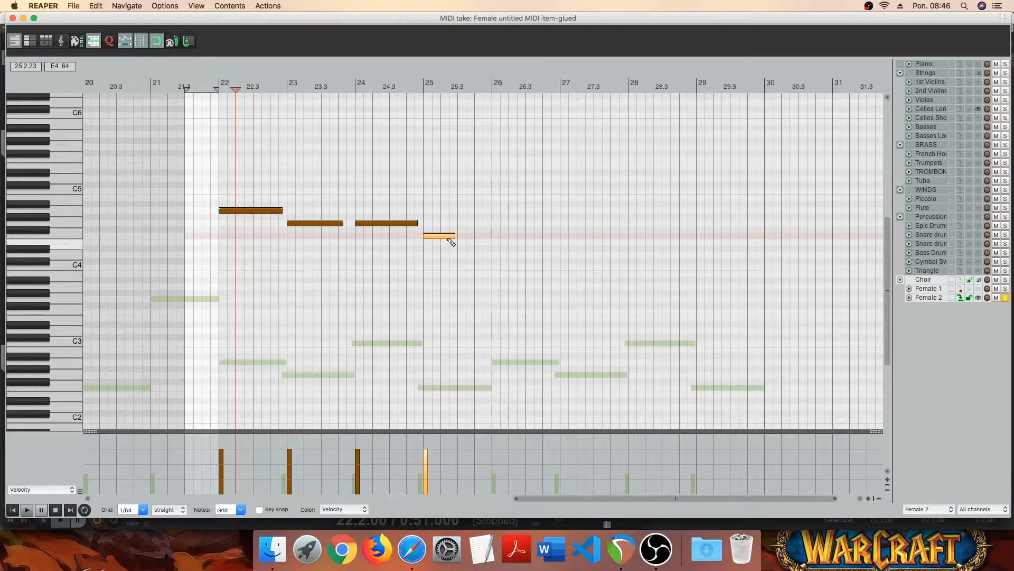
{"action": "left_click_drag", "start_coordinate": [460, 224], "coordinate": [475, 224]}
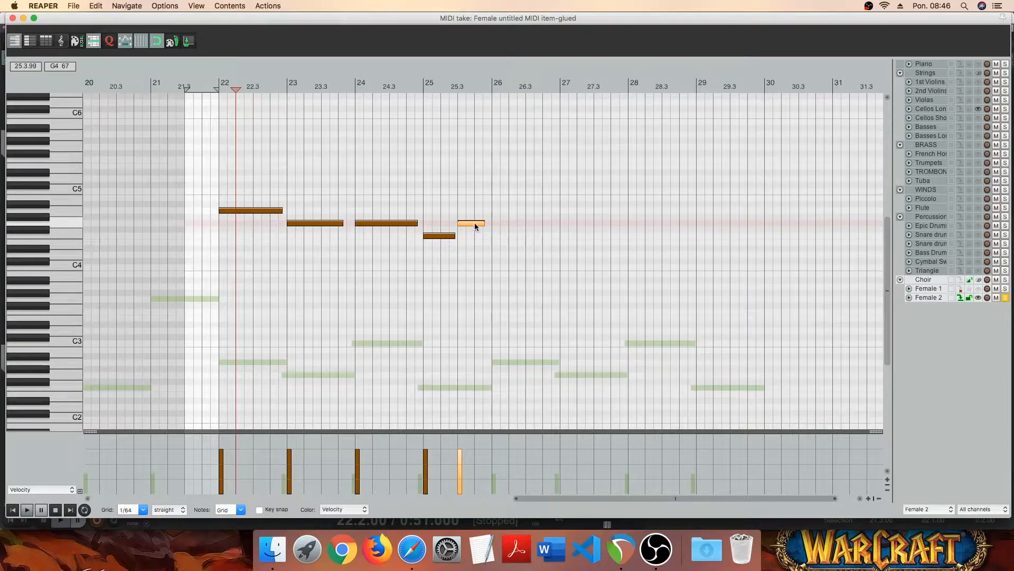
- Copy the five-note Female 2 phrase from bars 22–25 and paste it from the start of bar 26
{"action": "left_click_drag", "start_coordinate": [487, 181], "coordinate": [228, 270]}
{"action": "key", "text": "ctrl+c"}
{"action": "left_click", "coordinate": [495, 221]}
{"action": "key", "text": "ctrl+v"}
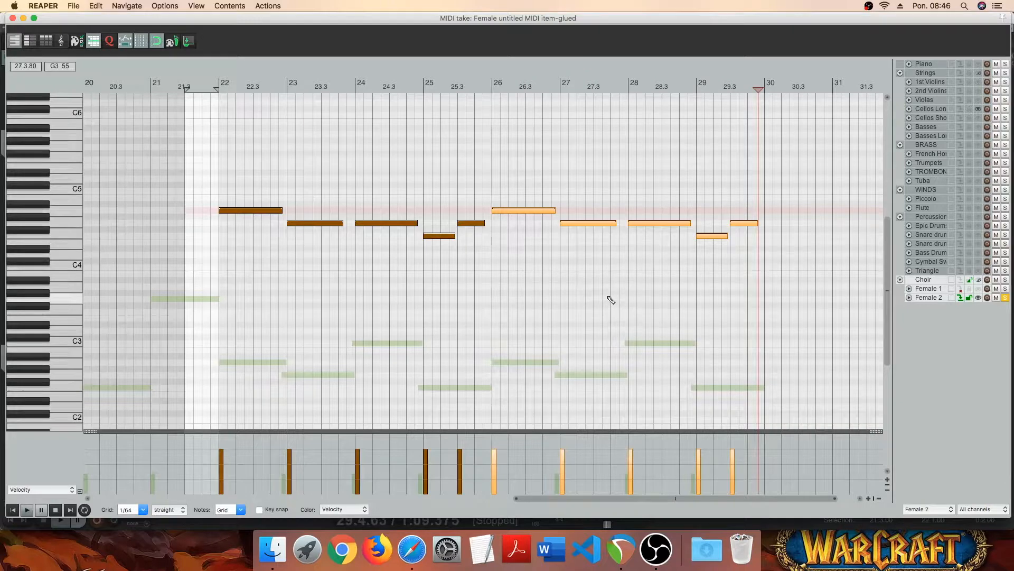
- Add short keyswitch notes A1, E2, A1 and C2 just before bars 22 to 25, and D2 just before 25.3
{"action": "scroll", "coordinate": [55, 294], "scroll_direction": "down", "scroll_amount": 4}
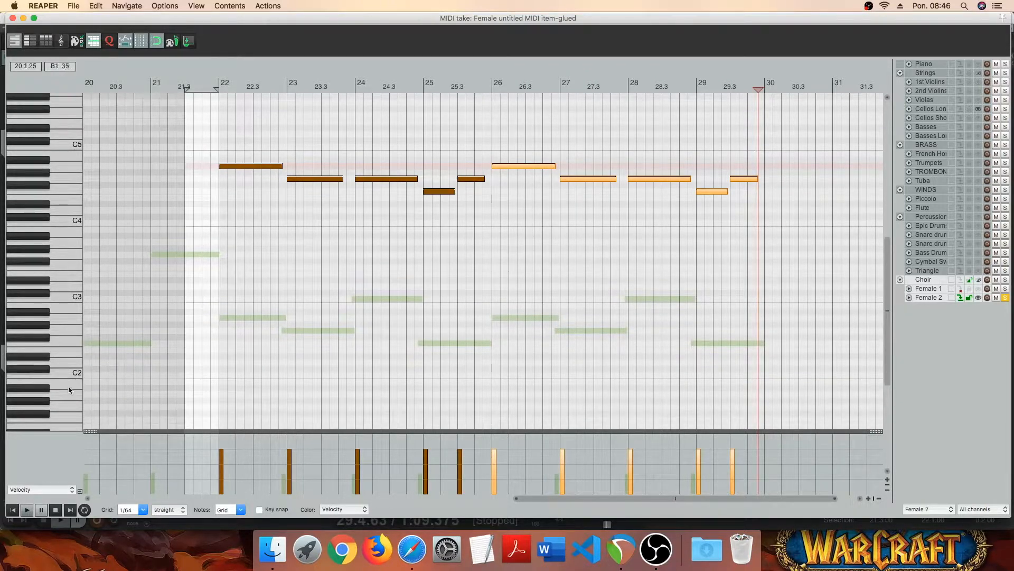
{"action": "left_click", "coordinate": [206, 394]}
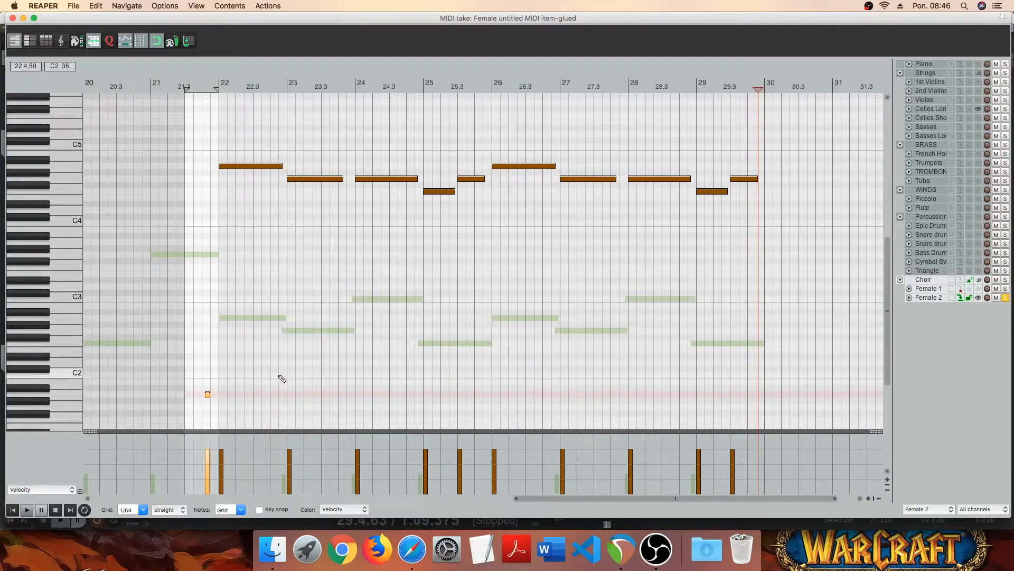
{"action": "left_click", "coordinate": [275, 350]}
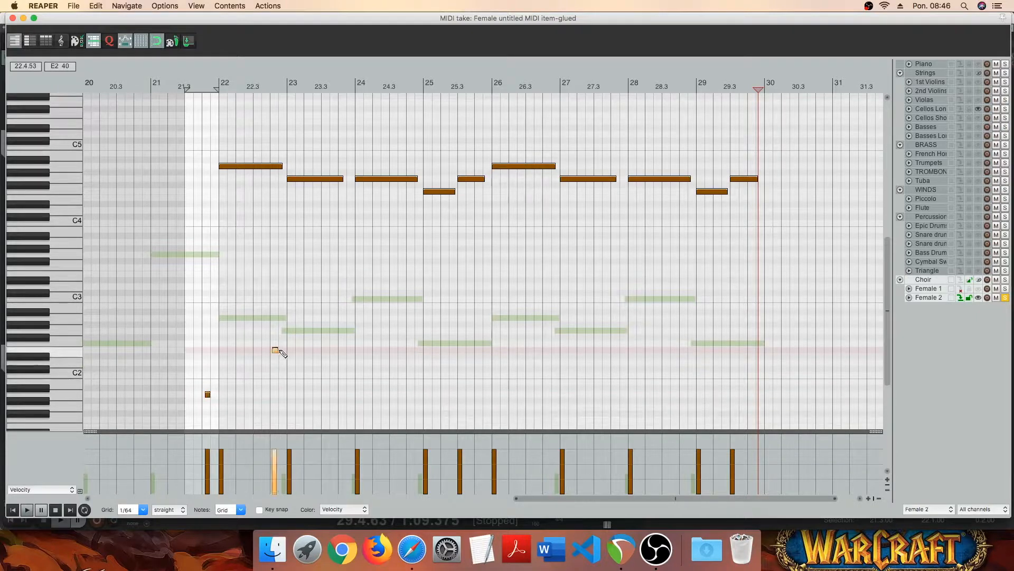
{"action": "left_click", "coordinate": [335, 393]}
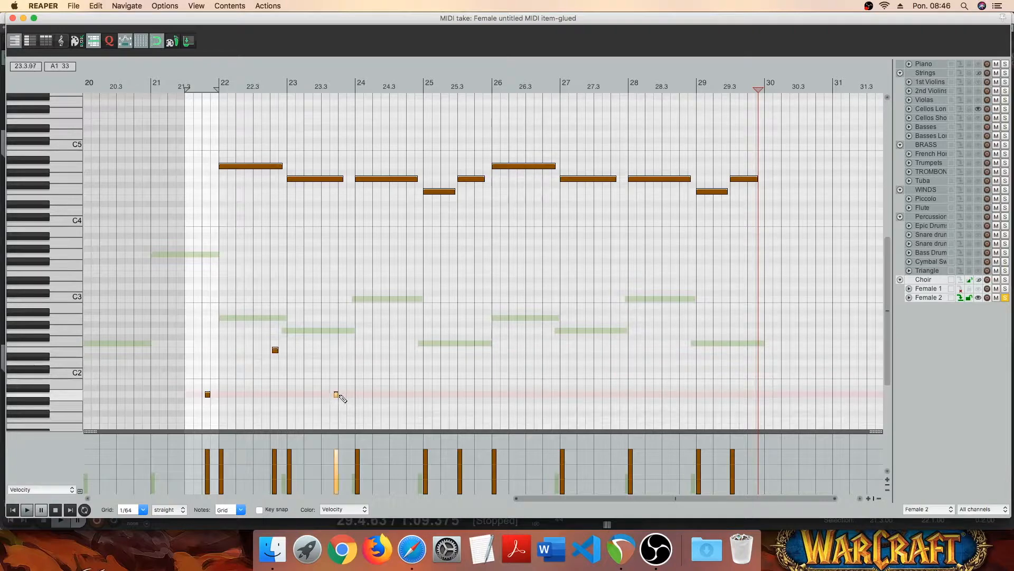
{"action": "left_click", "coordinate": [411, 375]}
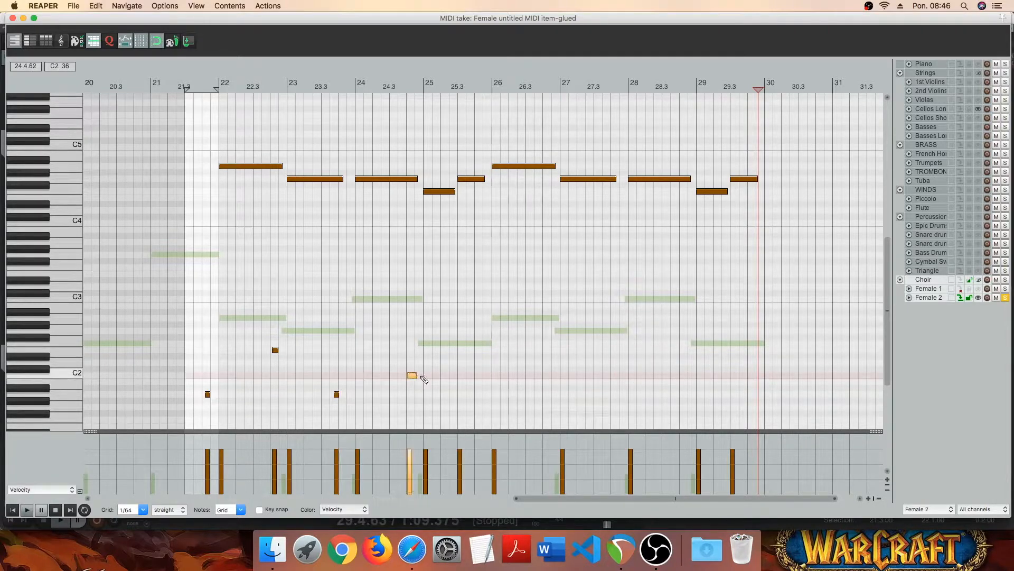
{"action": "left_click", "coordinate": [448, 362]}
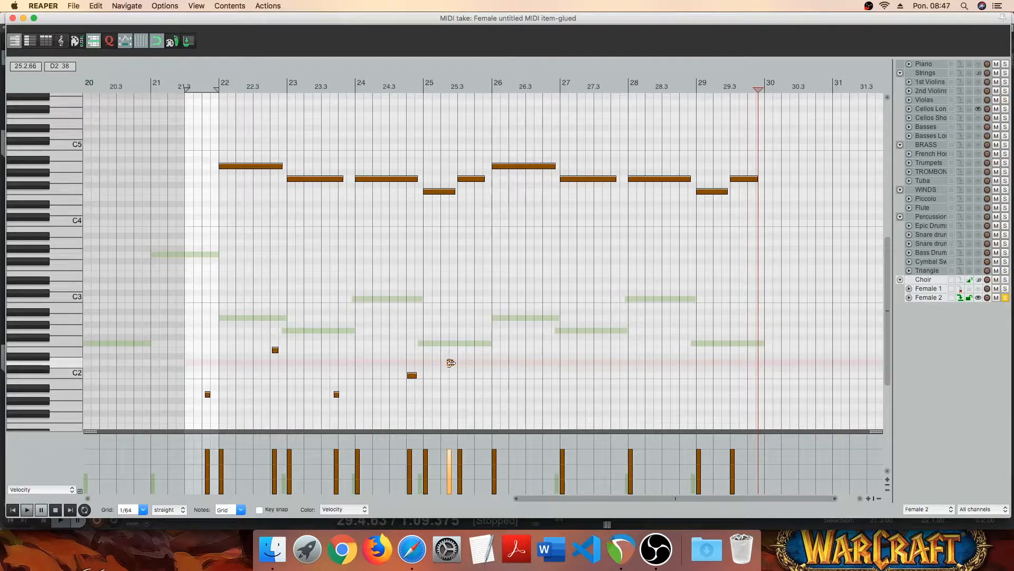
- Copy the five keyswitch notes, paste them just before bar 26, and nudge them slightly earlier to match the repeated phrase
{"action": "left_click_drag", "start_coordinate": [464, 340], "coordinate": [204, 410]}
{"action": "left_click", "coordinate": [480, 389]}
{"action": "key", "text": "super+v"}
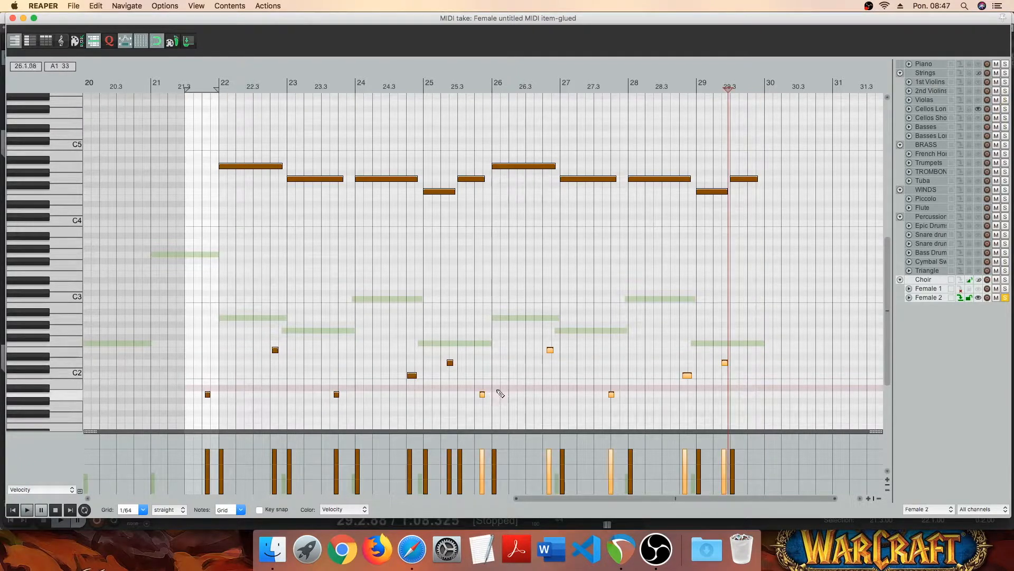
{"action": "left_click", "coordinate": [551, 353]}
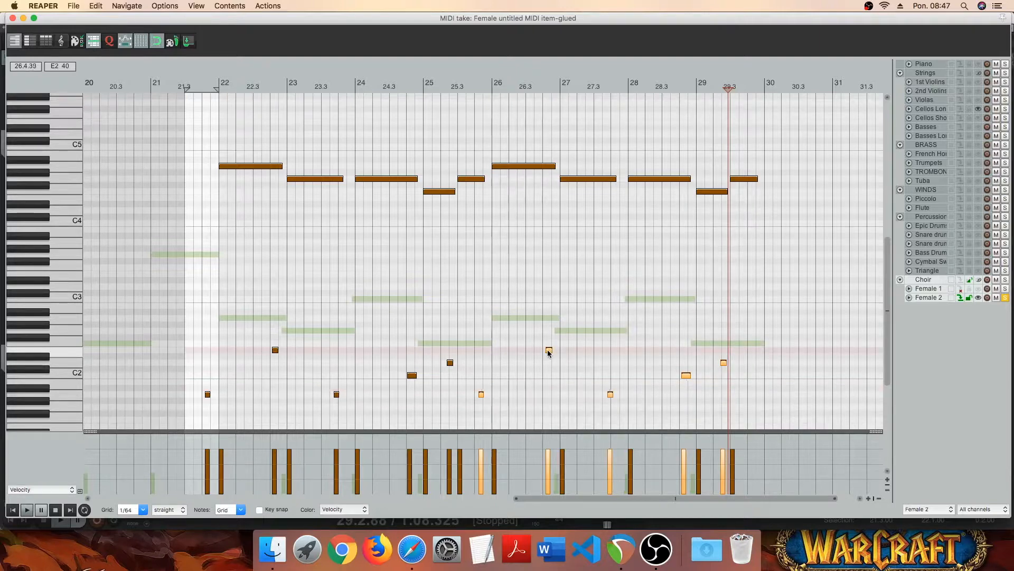
- Deselect the pasted keyswitches and play the Female 2 part from just before bar 22
{"action": "left_click", "coordinate": [726, 331]}
{"action": "left_click", "coordinate": [217, 173]}
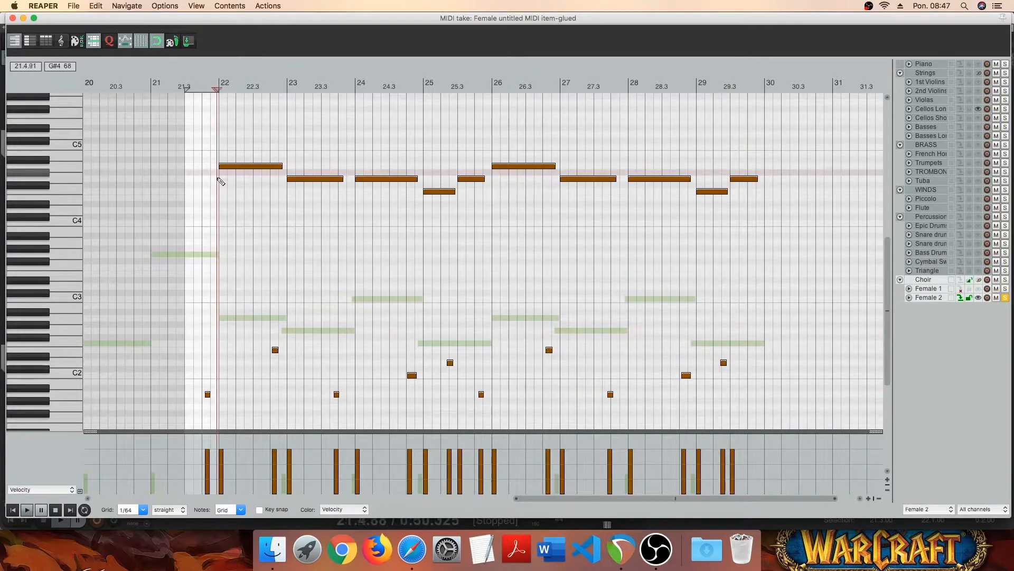
{"action": "left_click", "coordinate": [27, 510]}
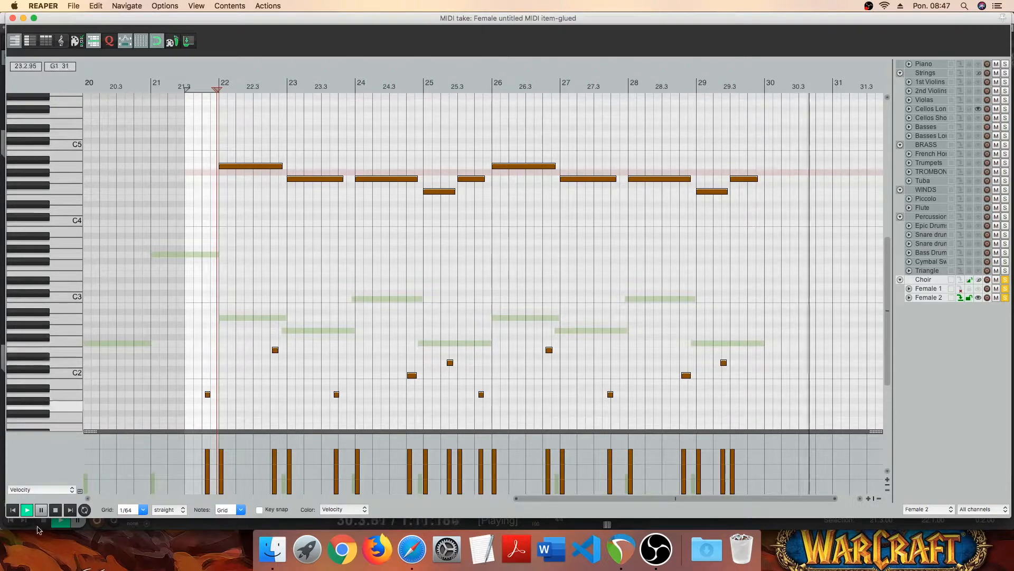
- Draw an A4 note lasting one full bar from the start of bar 30
{"action": "scroll", "coordinate": [49, 368], "scroll_direction": "up", "scroll_amount": 2}
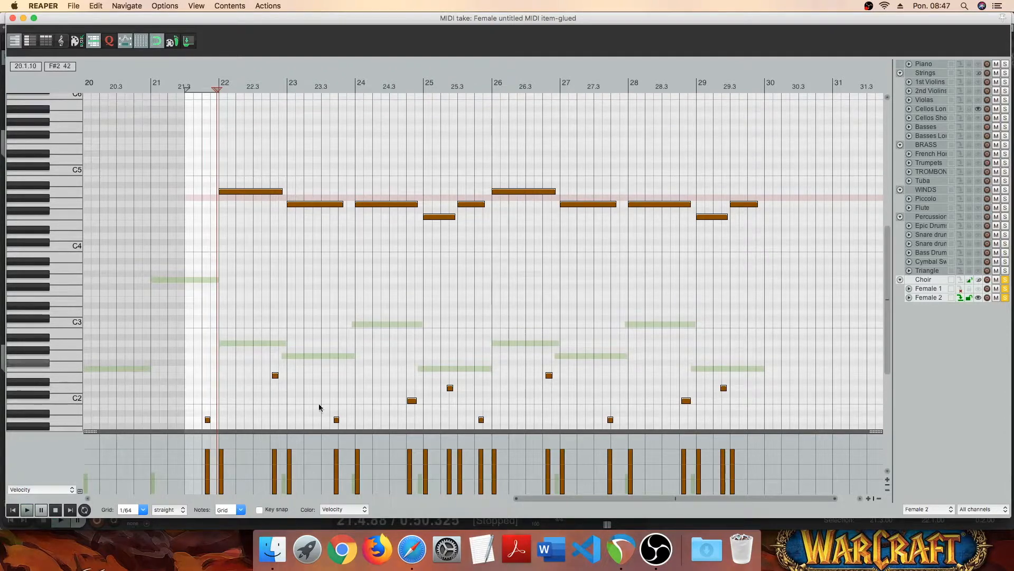
{"action": "scroll", "coordinate": [592, 503], "scroll_direction": "right", "scroll_amount": 2}
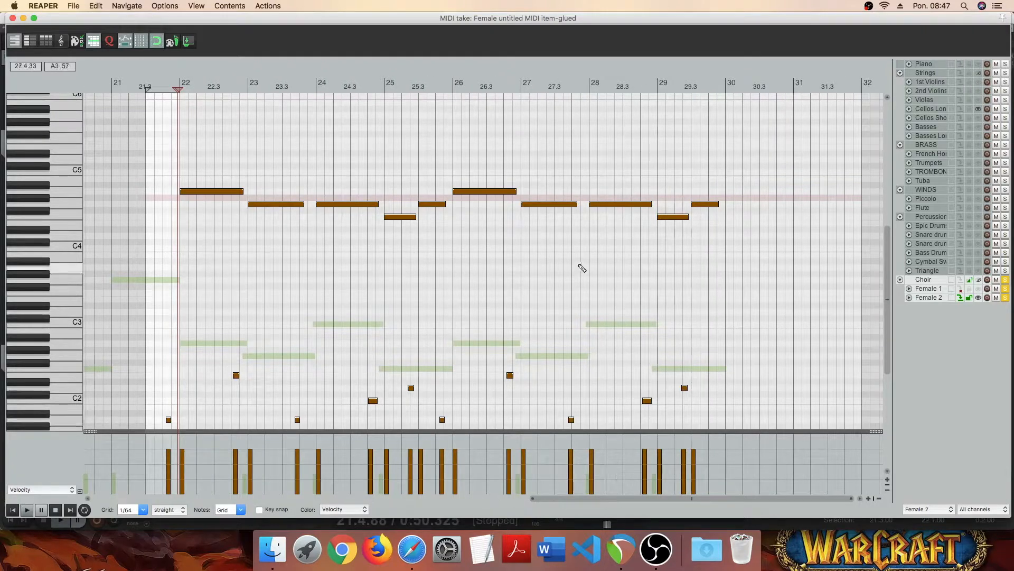
{"action": "left_click_drag", "start_coordinate": [727, 193], "coordinate": [794, 195]}
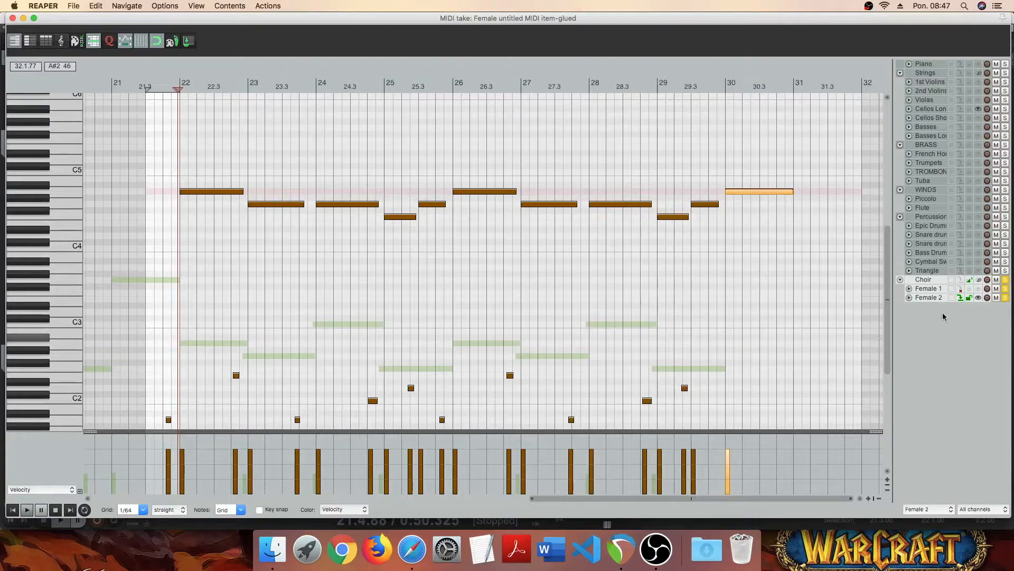
- Reopen the Female 2 item and display the Female 1 notes in its MIDI editor as a reference
{"action": "left_click", "coordinate": [978, 288]}
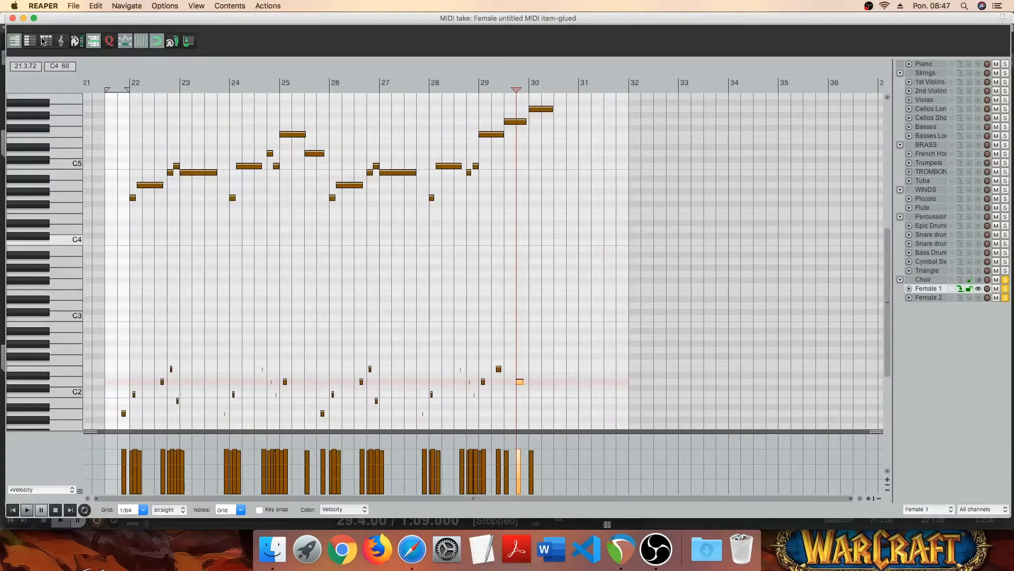
{"action": "left_click", "coordinate": [11, 17]}
{"action": "double_click", "coordinate": [860, 434]}
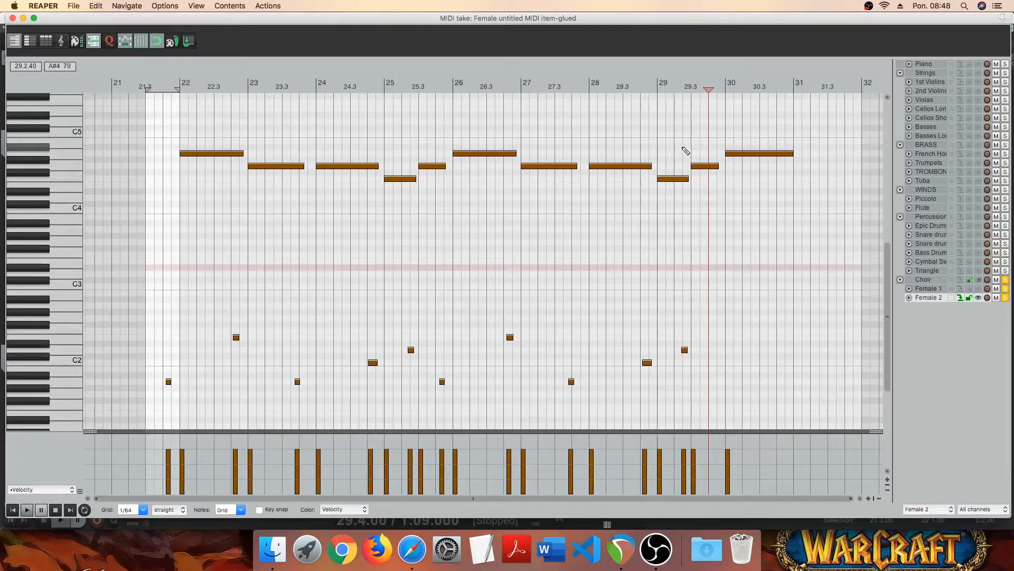
{"action": "left_click", "coordinate": [979, 288]}
{"action": "scroll", "coordinate": [684, 205], "scroll_direction": "up", "scroll_amount": 5}
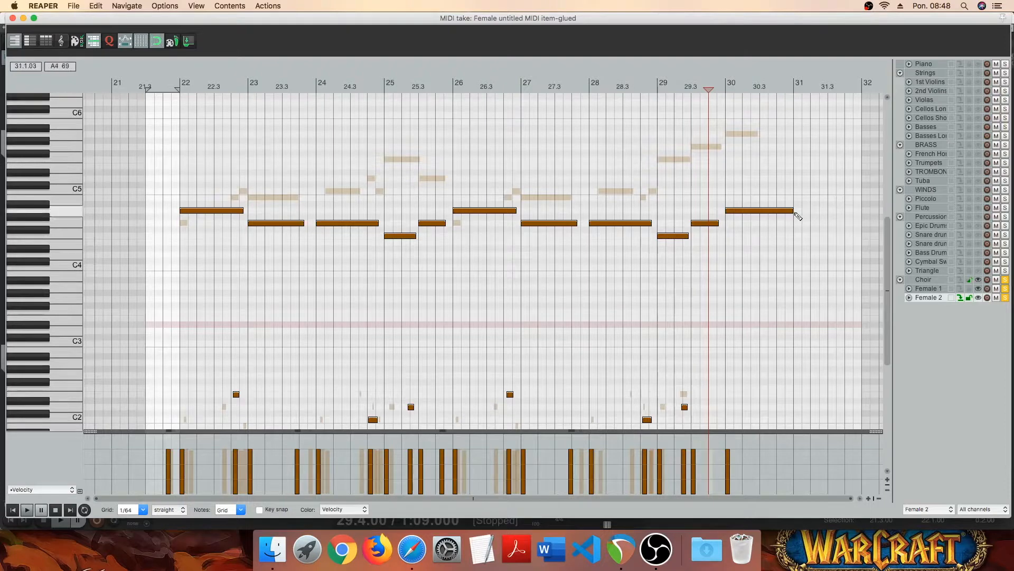
- Shorten the A4 note in bar 30 to about half a bar and play the ending from 29.3
{"action": "left_click_drag", "start_coordinate": [797, 215], "coordinate": [767, 211]}
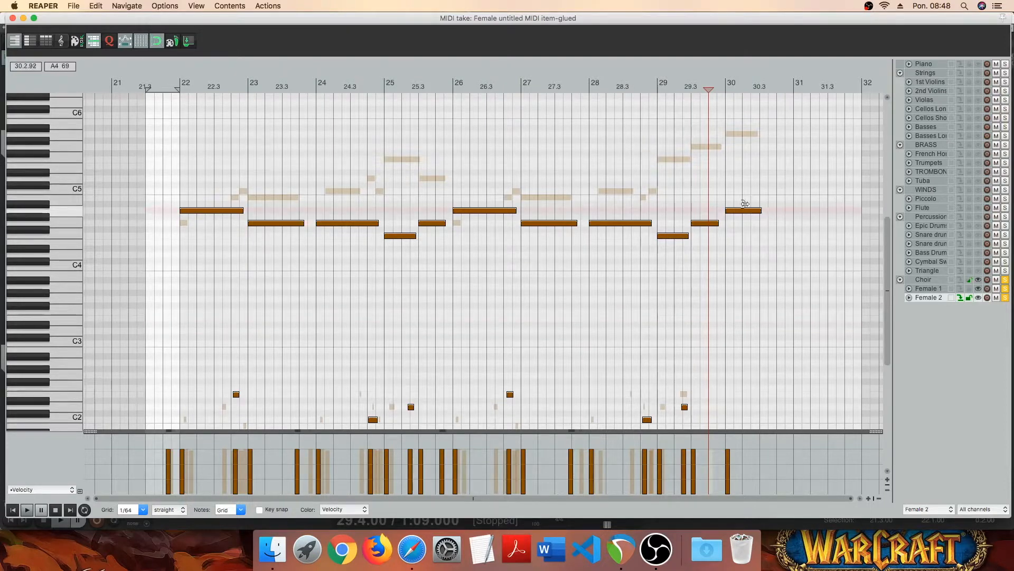
{"action": "left_click", "coordinate": [696, 180]}
{"action": "key", "text": "space"}
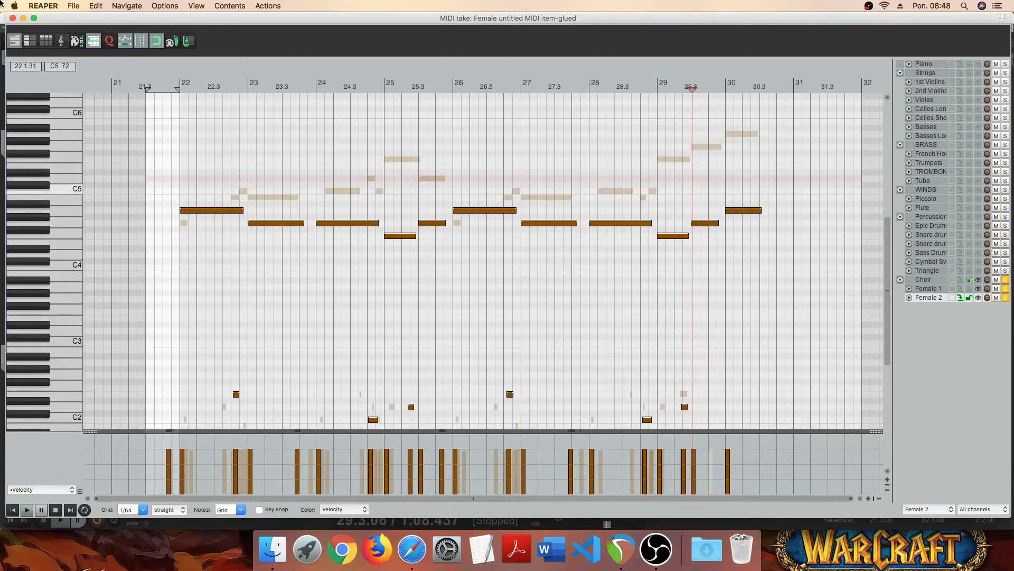
- Close the MIDI editor and add VSTi Kontakt 5 (8 out) to the Male track
{"action": "left_click", "coordinate": [12, 18]}
{"action": "left_click", "coordinate": [165, 479]}
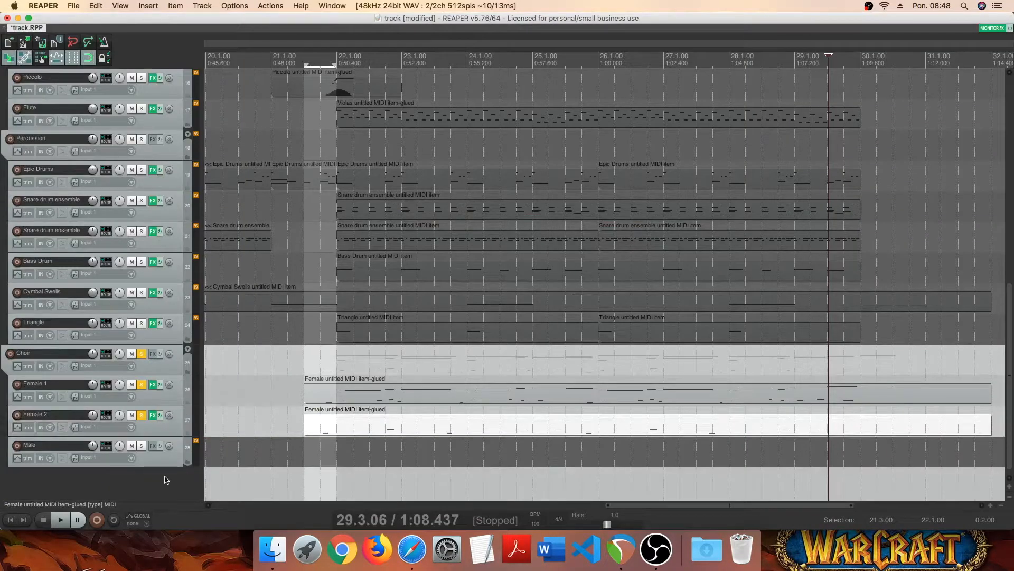
{"action": "left_click", "coordinate": [154, 446]}
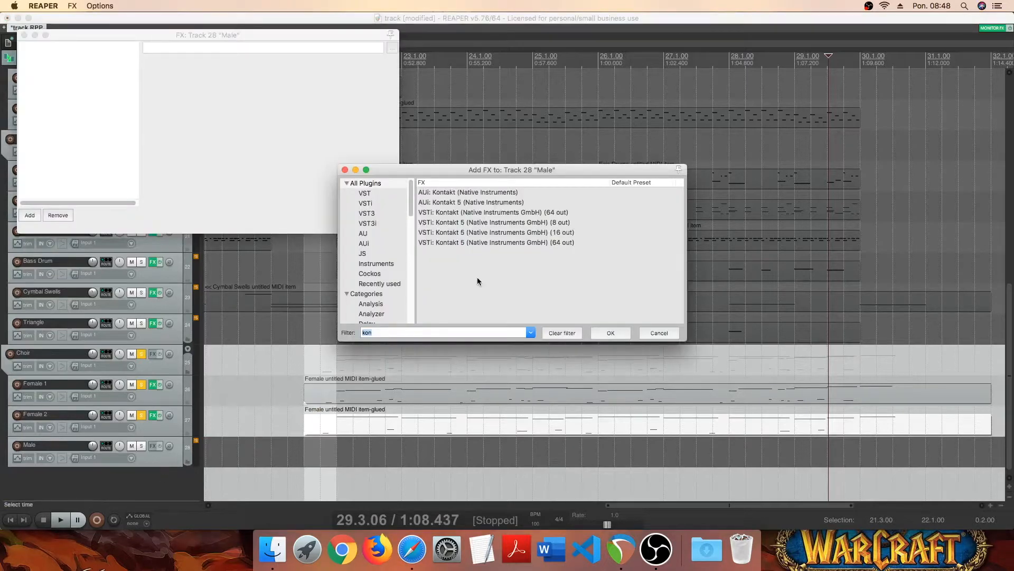
{"action": "double_click", "coordinate": [518, 221]}
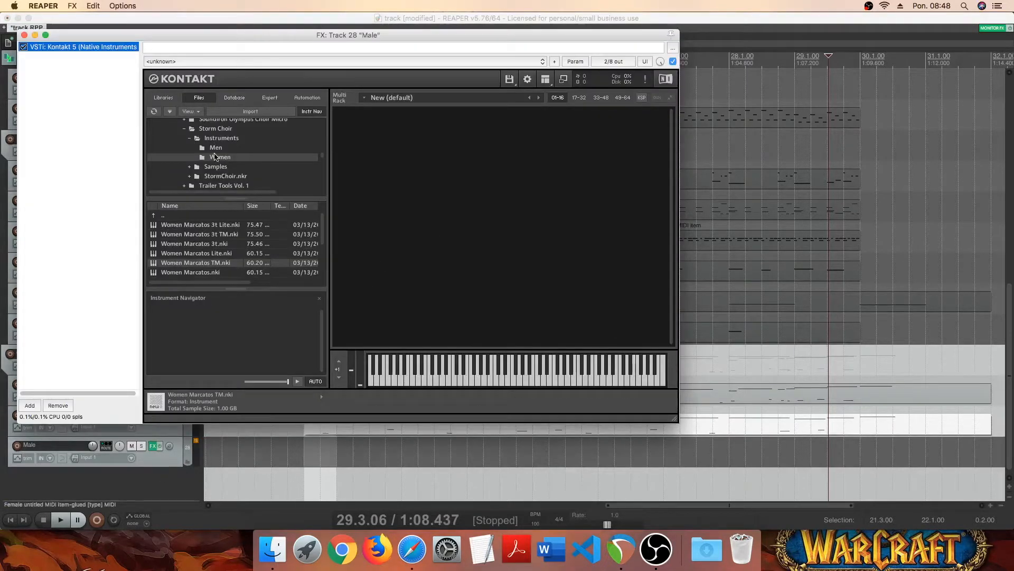
- Load Men Marcatos TM.nki from Storm Choir's Men instruments folder into Kontakt
{"action": "double_click", "coordinate": [185, 217]}
{"action": "double_click", "coordinate": [194, 226]}
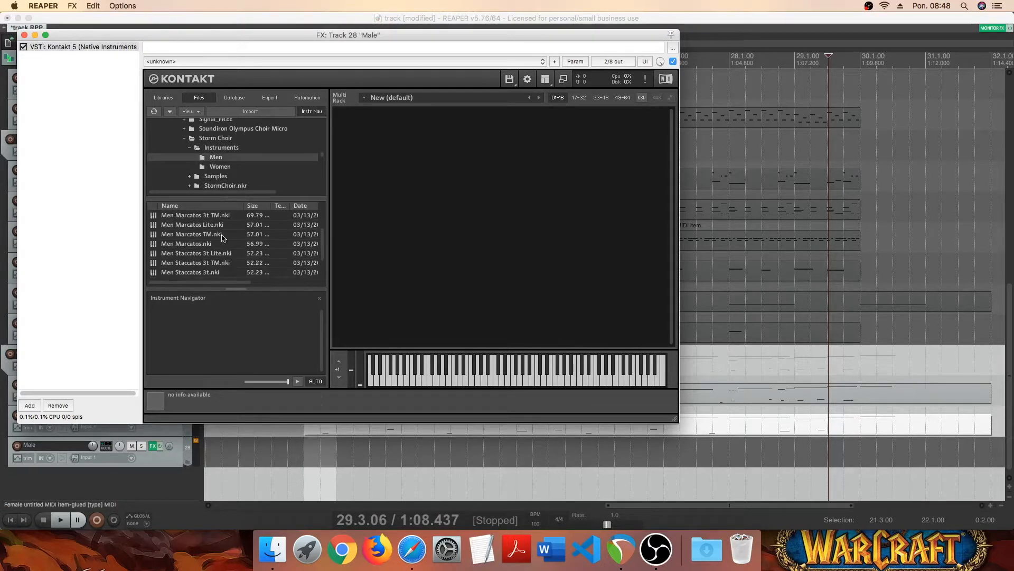
{"action": "left_click", "coordinate": [184, 235]}
{"action": "left_click_drag", "start_coordinate": [478, 232], "coordinate": [478, 233]}
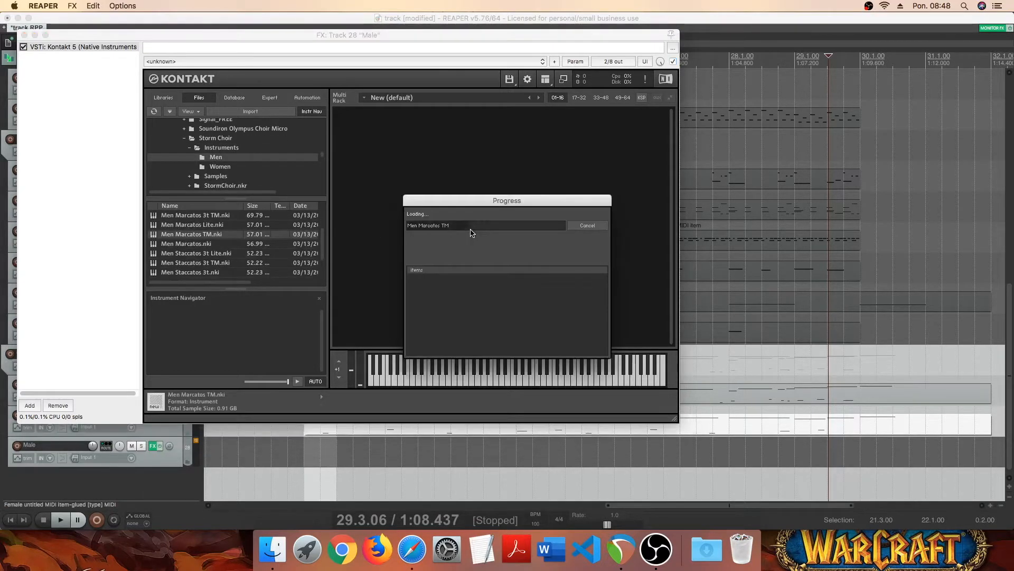
- Purge all samples of the Men Marcatos TM patch and close the Male track's FX window
{"action": "left_click", "coordinate": [538, 127]}
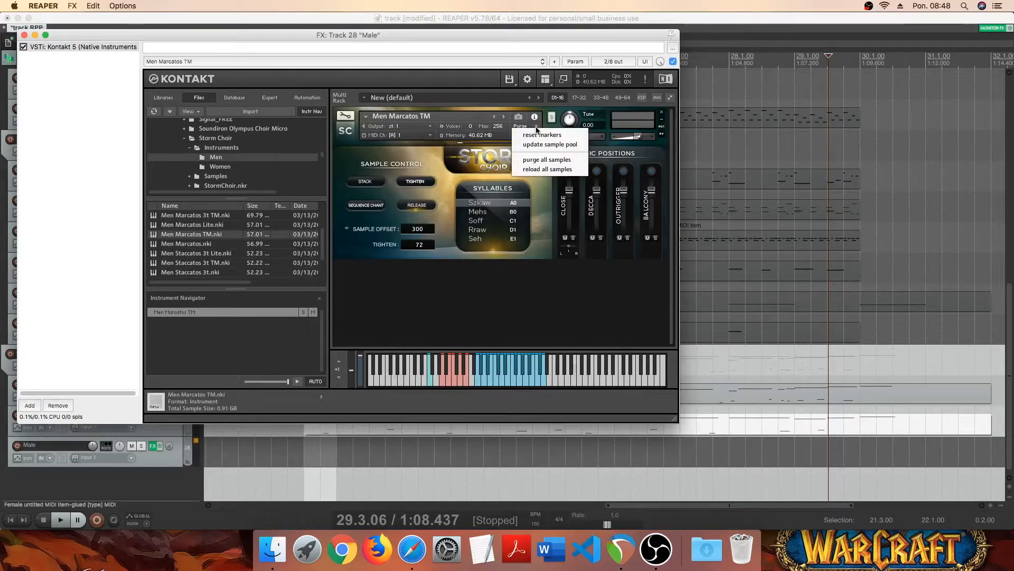
{"action": "left_click", "coordinate": [544, 159]}
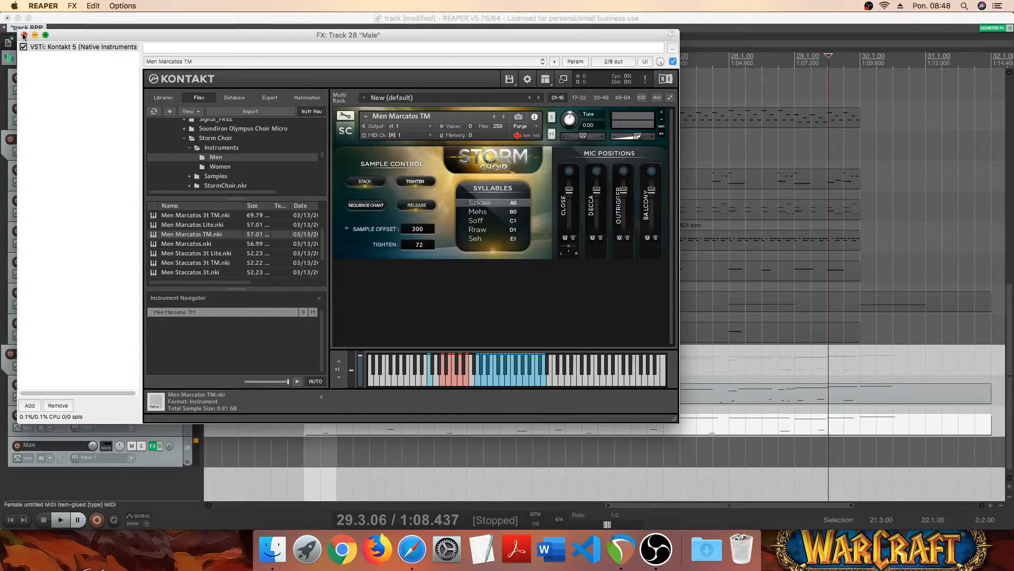
{"action": "left_click", "coordinate": [23, 35]}
- Copy the Female 2 MIDI item and paste it onto the Male track at 21.3
{"action": "left_click", "coordinate": [333, 400]}
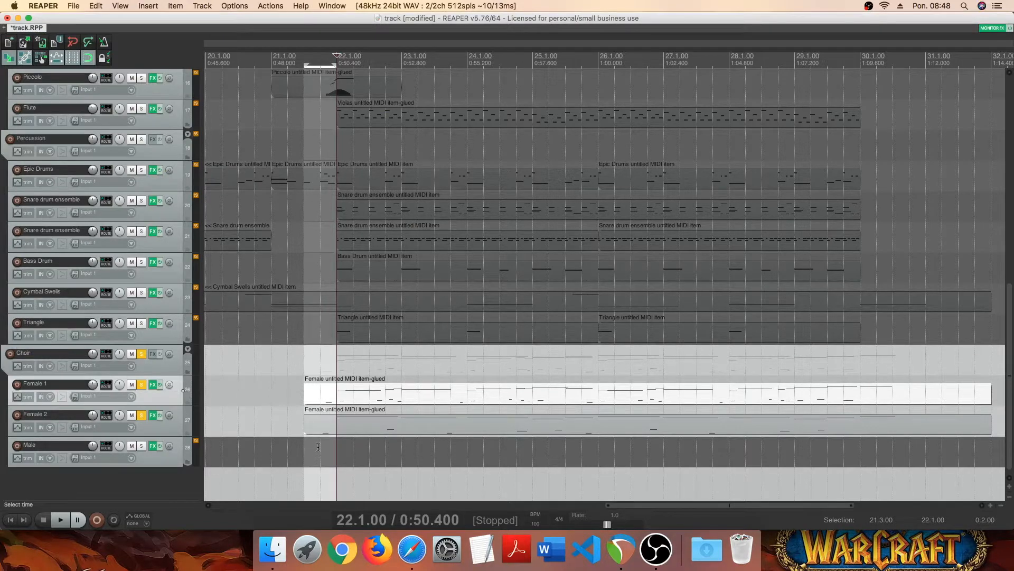
{"action": "left_click", "coordinate": [340, 427]}
{"action": "key", "text": "super+c"}
{"action": "left_click", "coordinate": [305, 454]}
{"action": "key", "text": "super+v"}
- Turn off solo on Female 1 and Female 2, and solo the Male track
{"action": "left_click", "coordinate": [141, 415]}
{"action": "left_click", "coordinate": [141, 385]}
{"action": "left_click", "coordinate": [141, 446]}
- Open the Male track's MIDI item and transpose all melody notes down one octave, leaving out the keyswitches
{"action": "left_click", "coordinate": [344, 458]}
{"action": "double_click", "coordinate": [419, 452]}
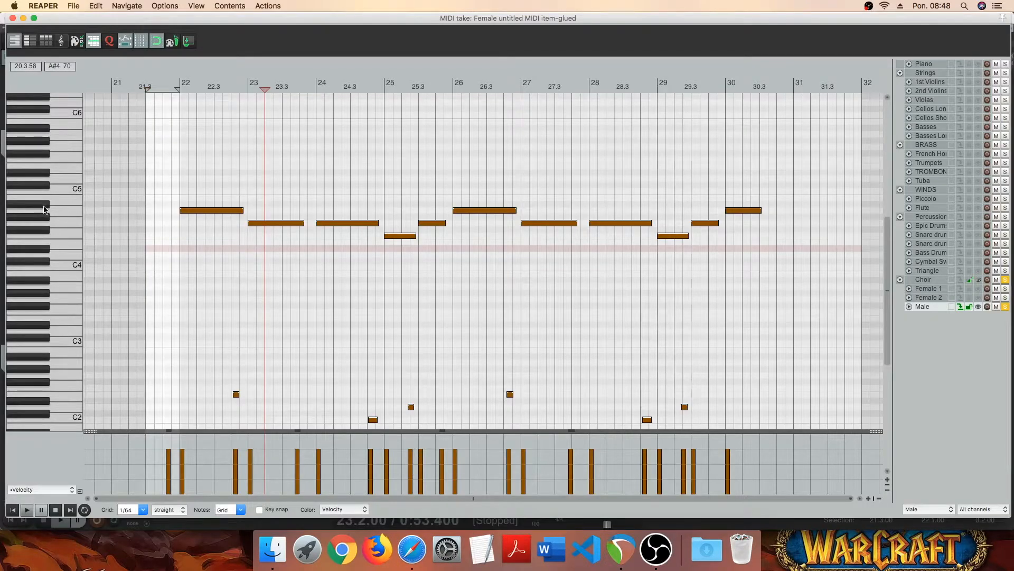
{"action": "scroll", "coordinate": [45, 207], "scroll_direction": "down", "scroll_amount": 1}
{"action": "left_click_drag", "start_coordinate": [812, 164], "coordinate": [183, 269]}
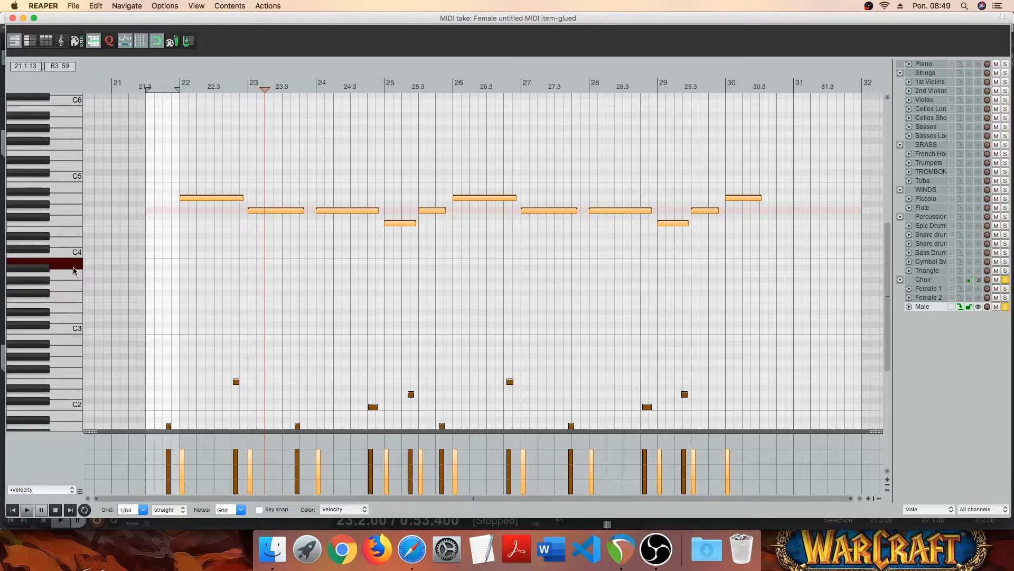
{"action": "key", "text": "Down"}
{"action": "key", "text": "Down"}
{"action": "key", "text": "Down"}
{"action": "key", "text": "Down"}
{"action": "key", "text": "Down"}
{"action": "key", "text": "Down"}
{"action": "key", "text": "Down"}
{"action": "key", "text": "Down"}
{"action": "key", "text": "Down"}
{"action": "key", "text": "Down"}
{"action": "key", "text": "Down"}
{"action": "key", "text": "Down"}
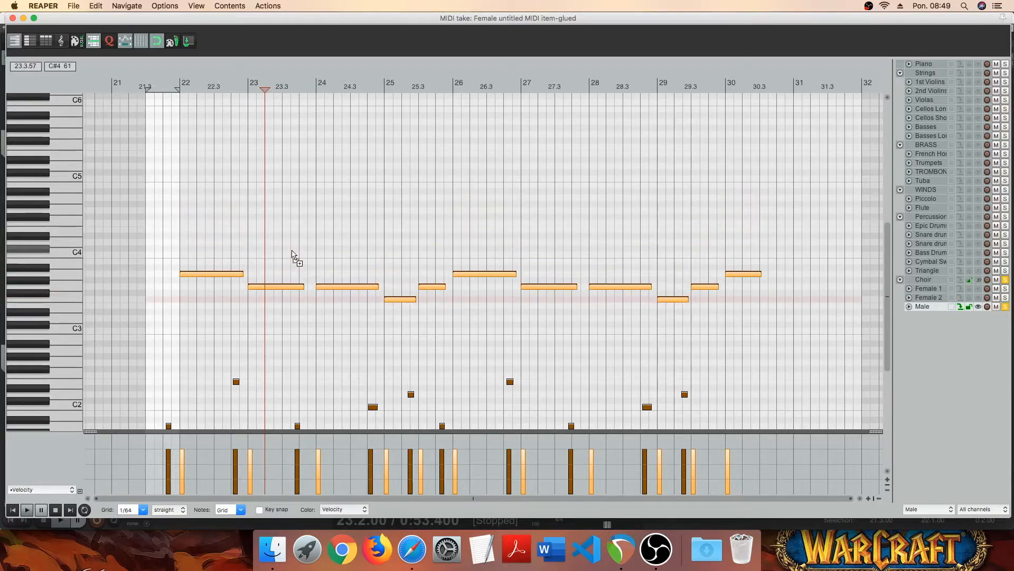
- Play the Male part from 21.3
{"action": "left_click", "coordinate": [148, 276]}
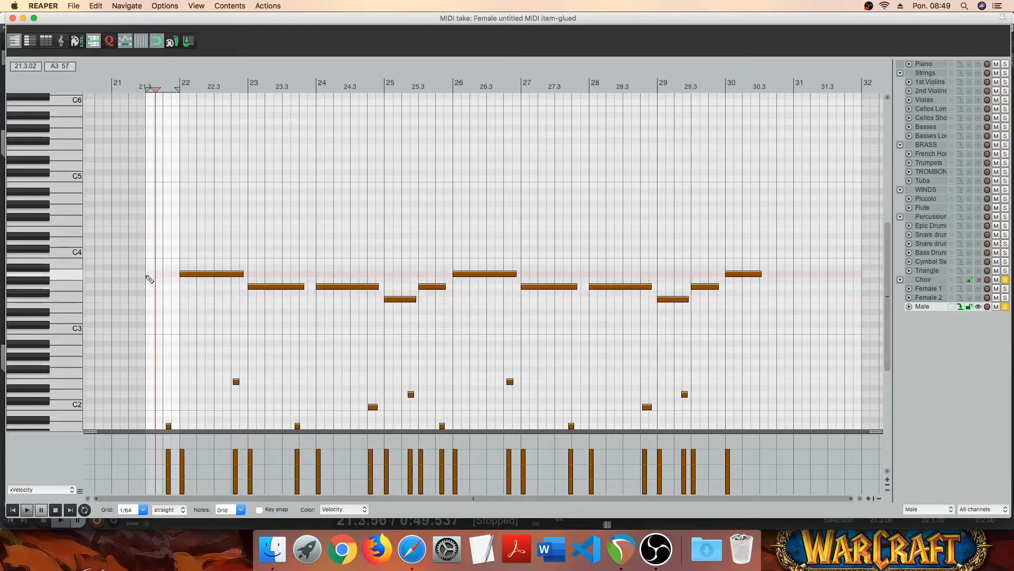
{"action": "key", "text": "space"}
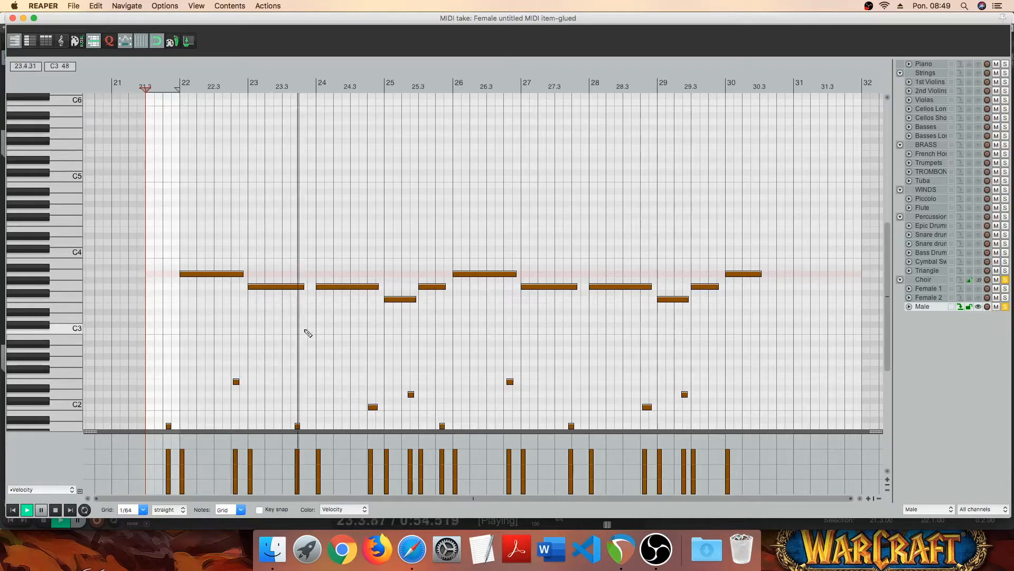
- Inspect the Male track's Kontakt choir patch and its syllable keyswitches during playback, and stop playback
{"action": "left_click", "coordinate": [13, 18]}
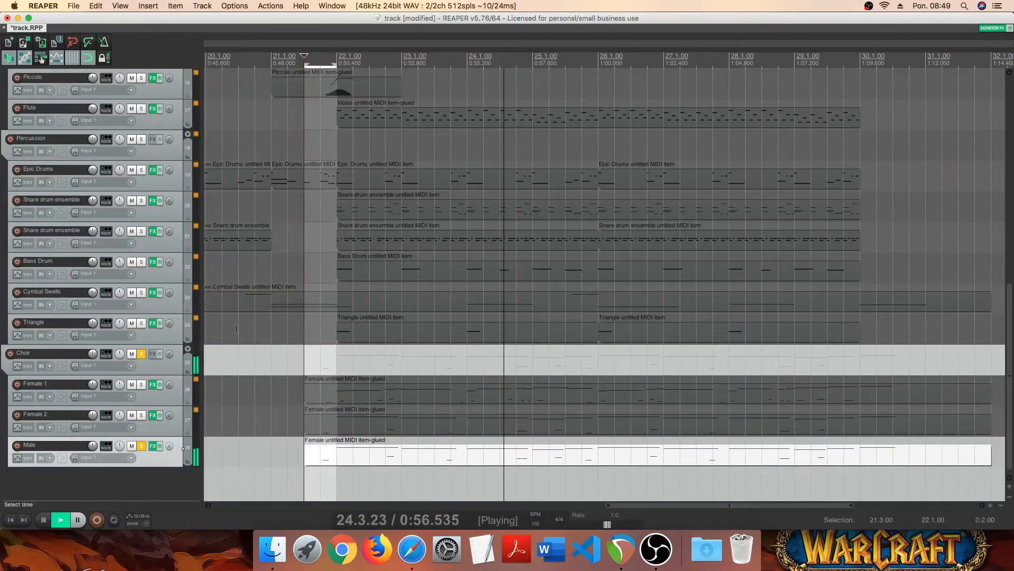
{"action": "left_click", "coordinate": [153, 447]}
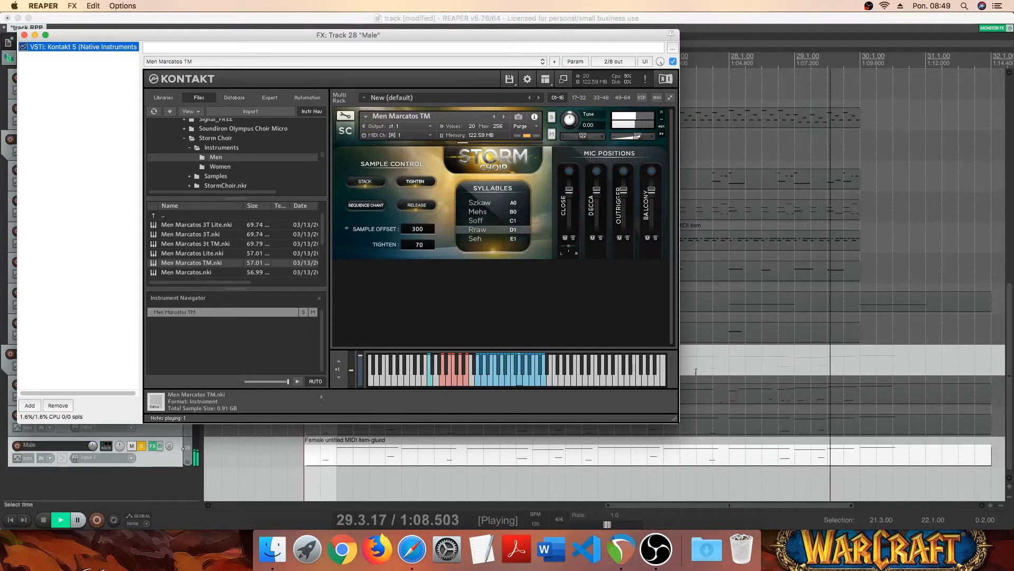
{"action": "key", "text": "space"}
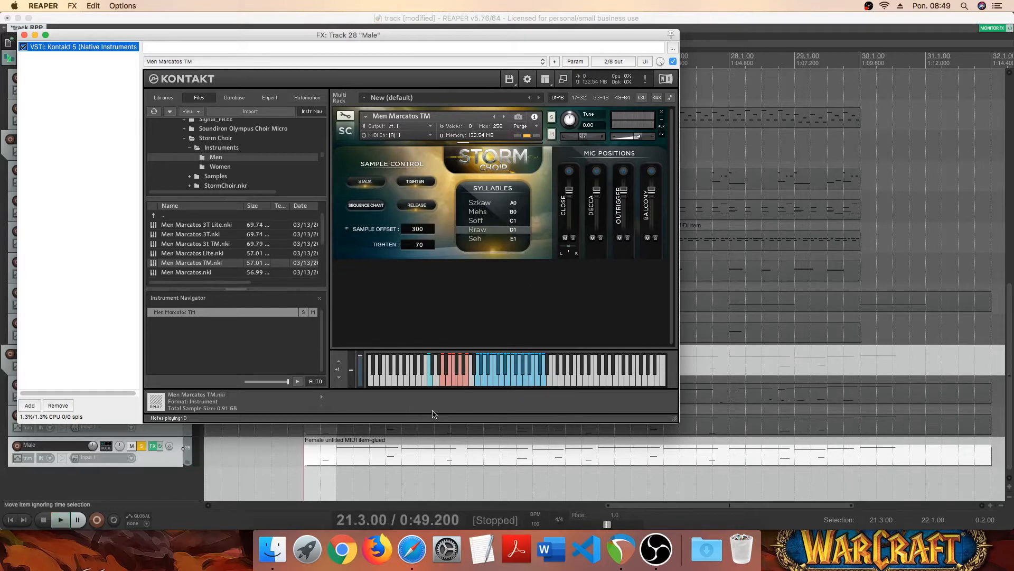
{"action": "left_click", "coordinate": [24, 34]}
- Turn off solo on the Male track and play all three choir parts together from 21.3
{"action": "left_click", "coordinate": [142, 444]}
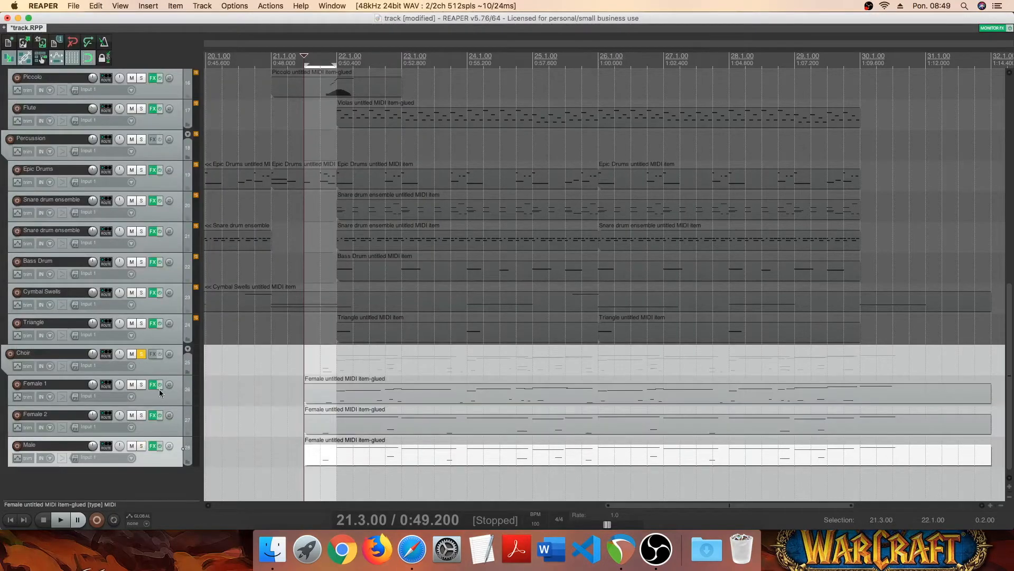
{"action": "left_click", "coordinate": [301, 376]}
{"action": "key", "text": "space"}
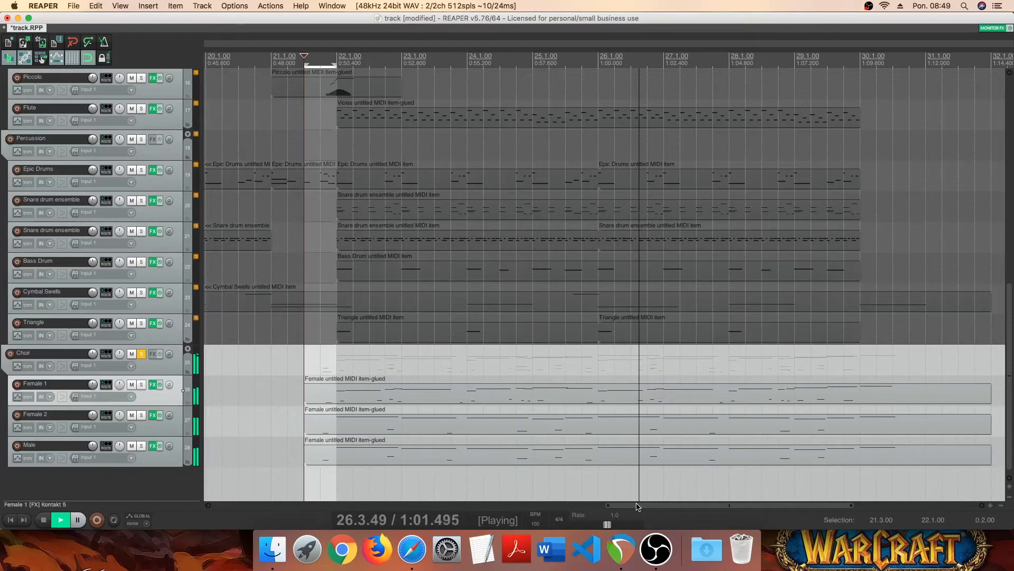
{"action": "left_click_drag", "start_coordinate": [639, 507], "coordinate": [685, 508]}
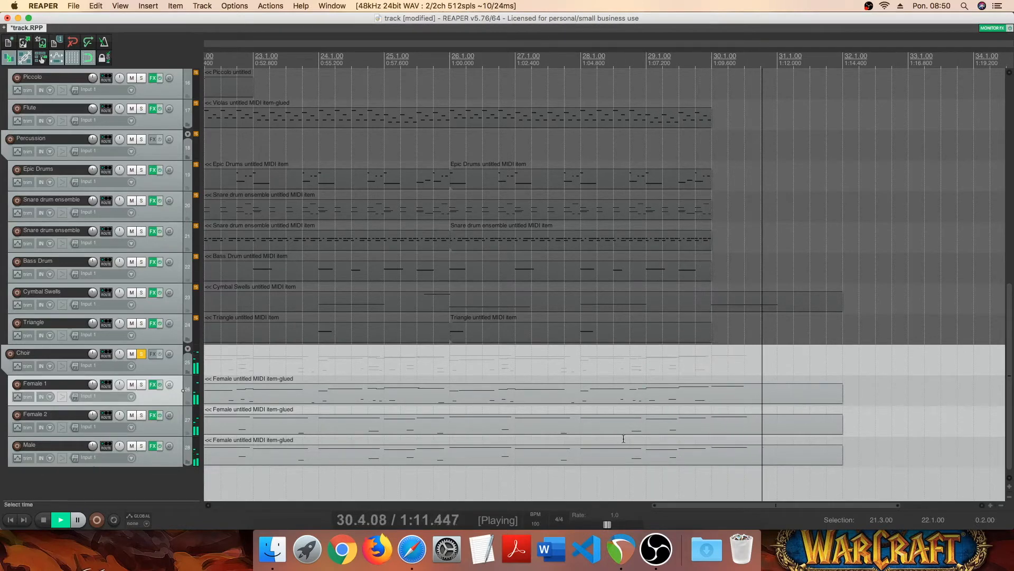
{"action": "key", "text": "space"}
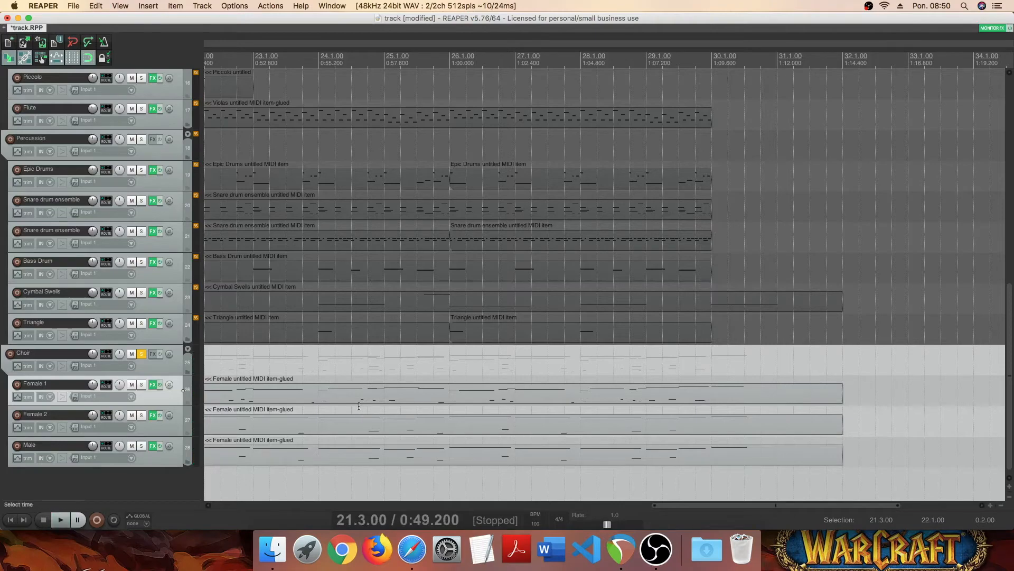
- Turn off solo on the Choir folder and play the full arrangement from 21.3
{"action": "left_click", "coordinate": [141, 354]}
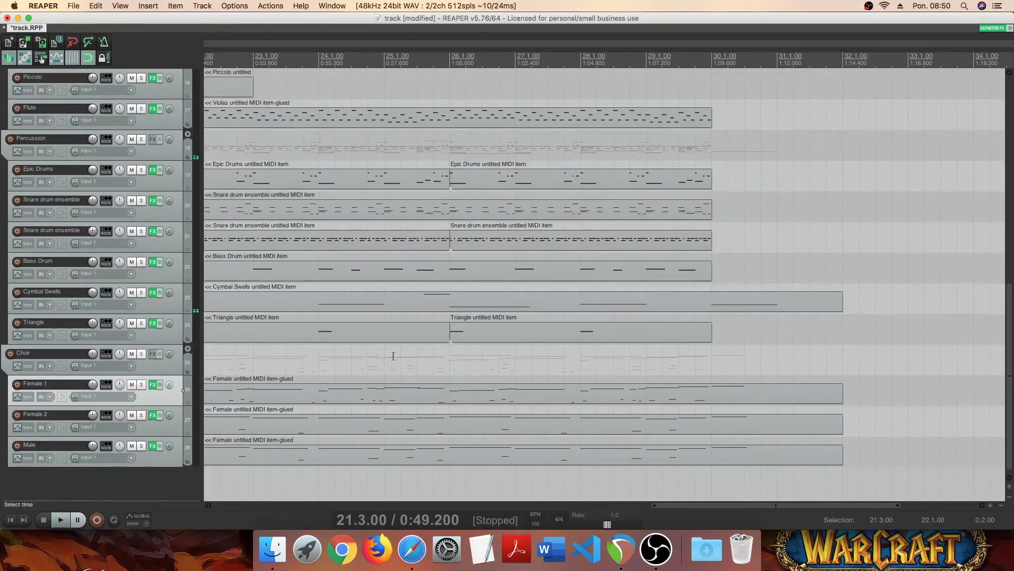
{"action": "scroll", "coordinate": [451, 374], "scroll_direction": "left", "scroll_amount": 10}
{"action": "scroll", "coordinate": [602, 358], "scroll_direction": "right", "scroll_amount": 6}
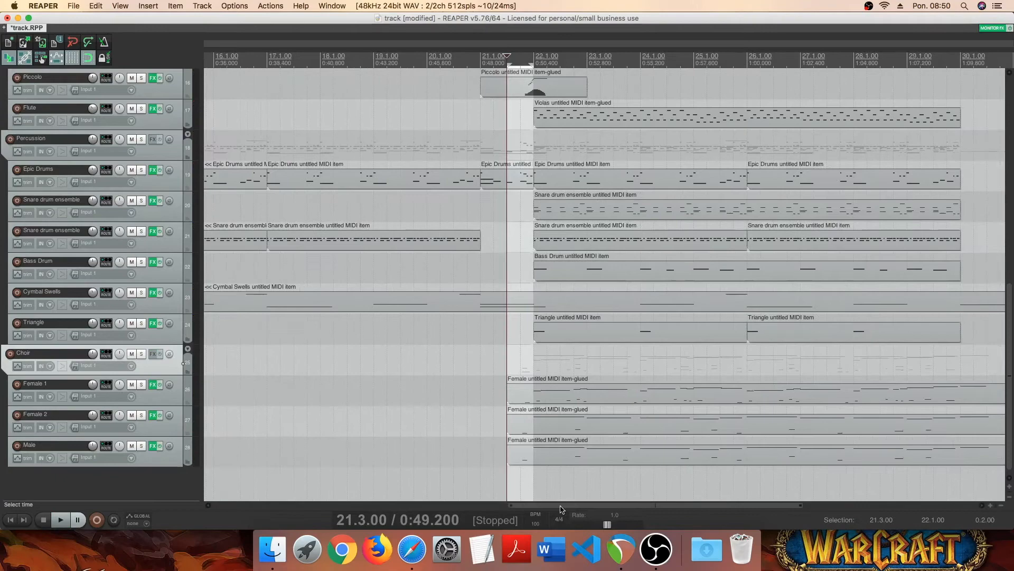
{"action": "key", "text": "space"}
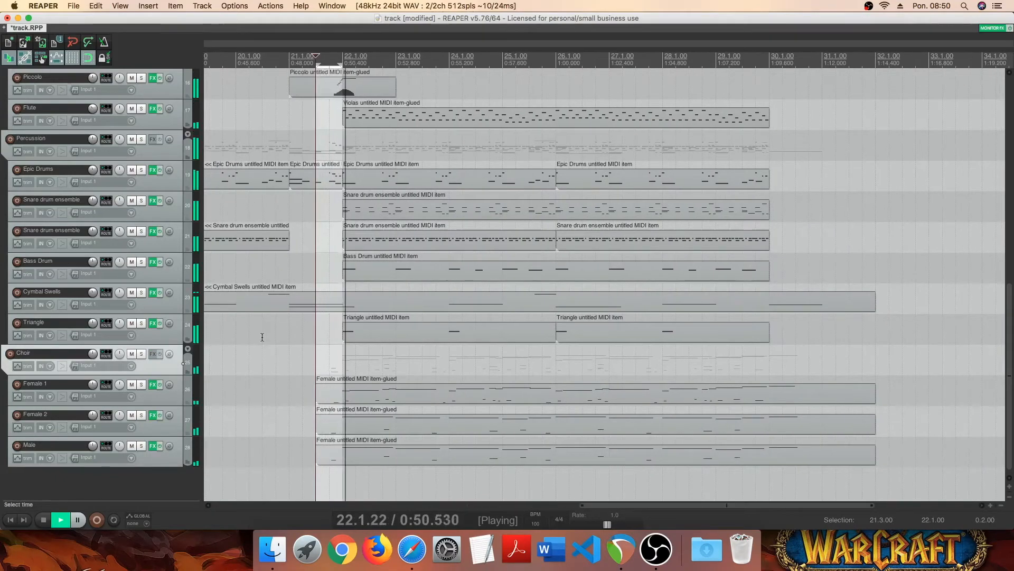